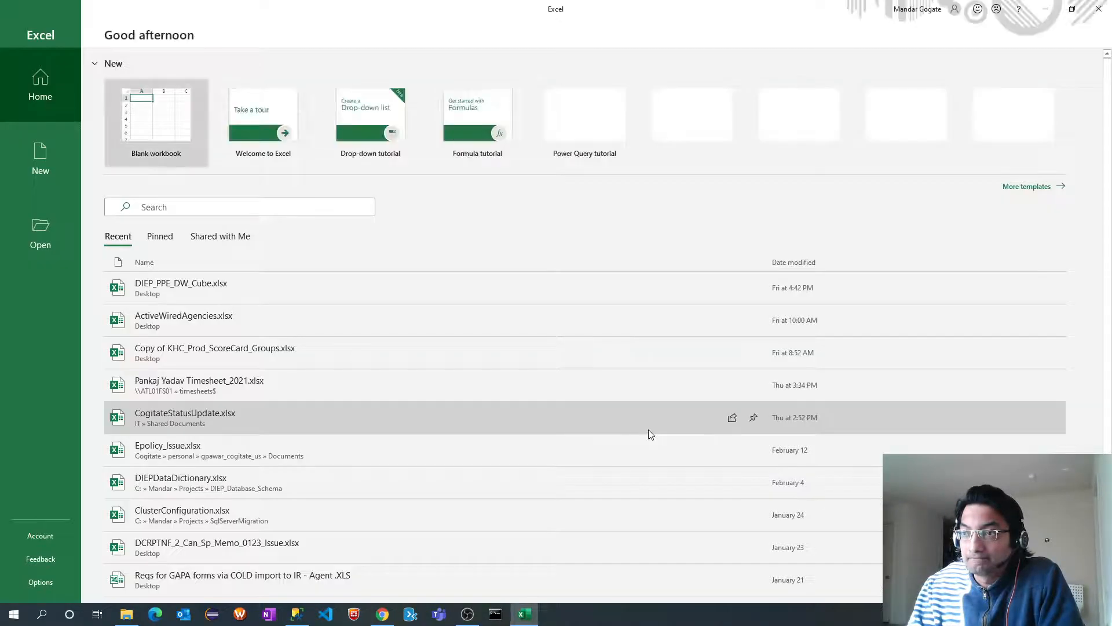
# Create a blank workbook and open its Power Pivot data model window.
pyautogui.click(186, 144)
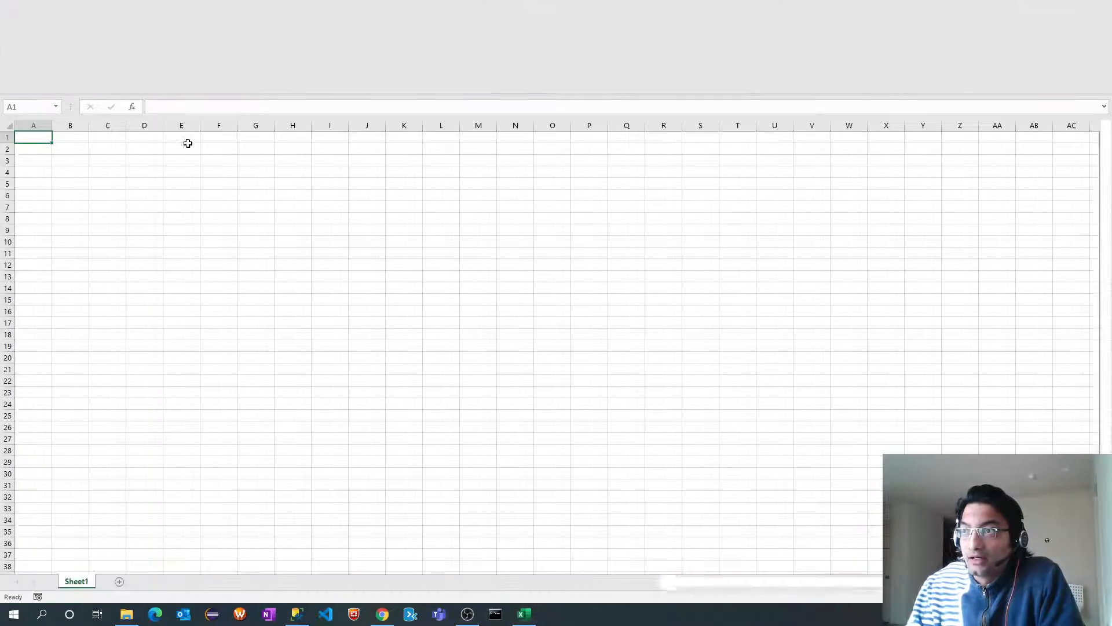
pyautogui.click(584, 30)
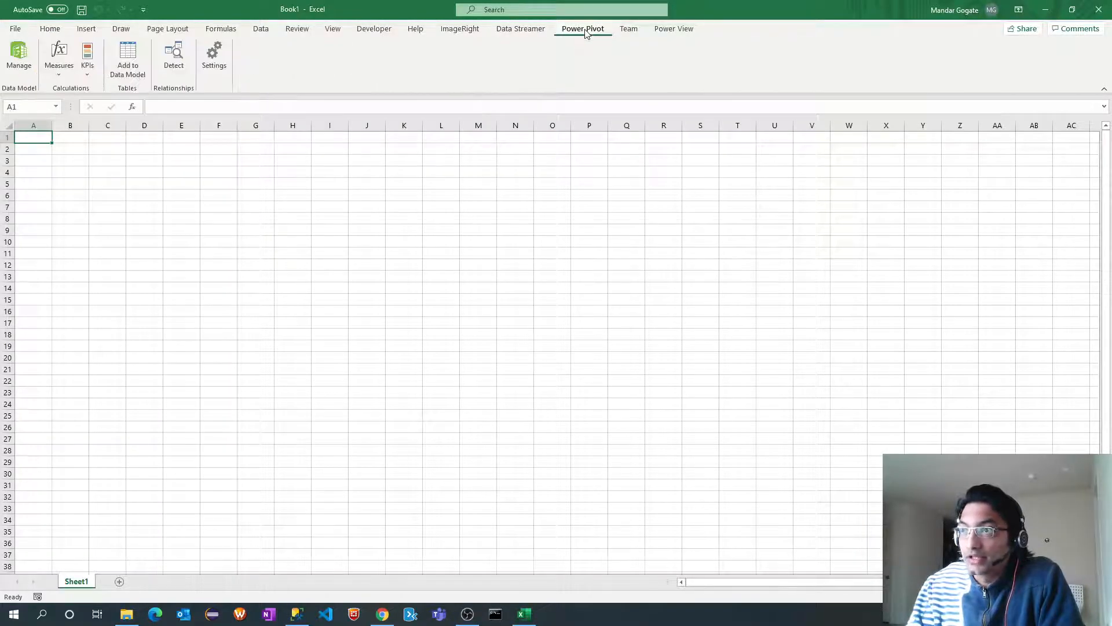
pyautogui.click(24, 60)
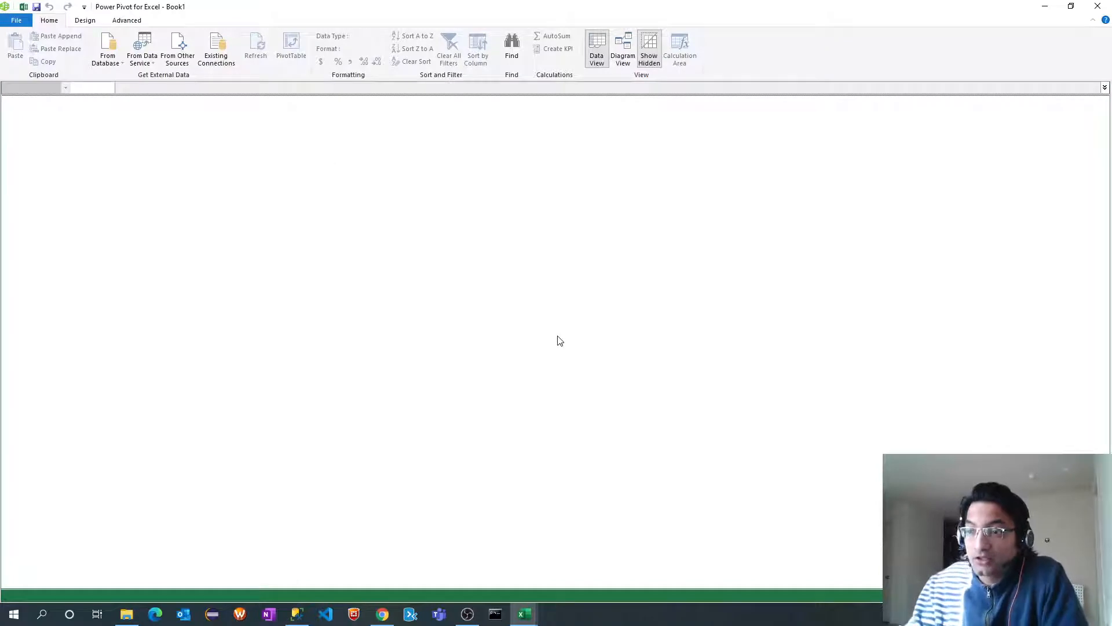
# Switch to Chrome and review the README's Reporting steps, highlighting the item on selecting tables by creating connections.
pyautogui.click(382, 614)
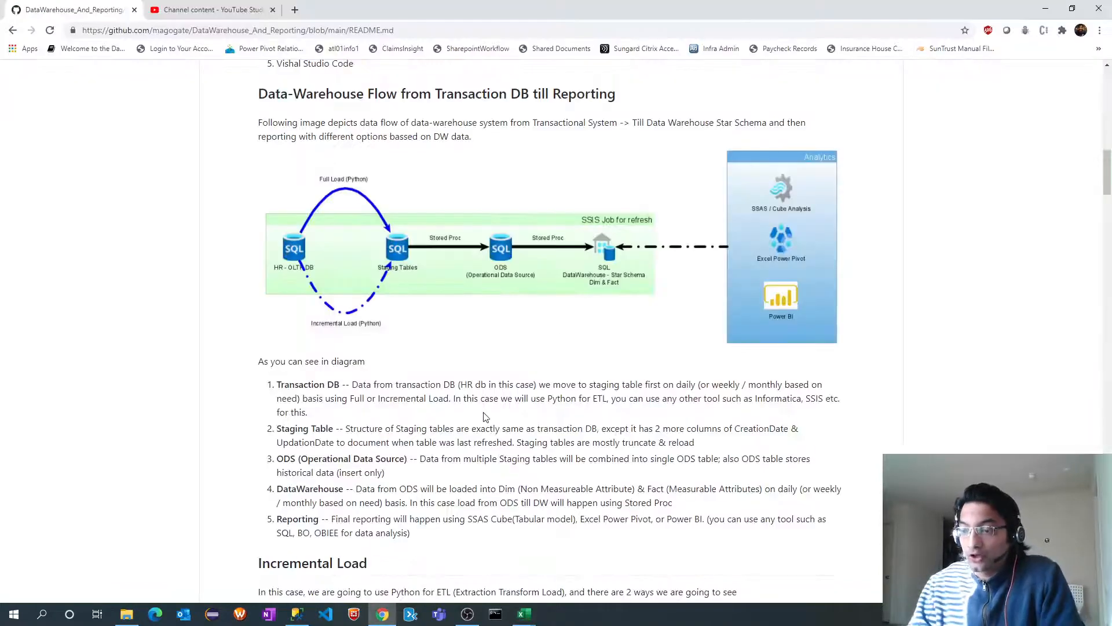
pyautogui.scroll(-15, 485, 417)
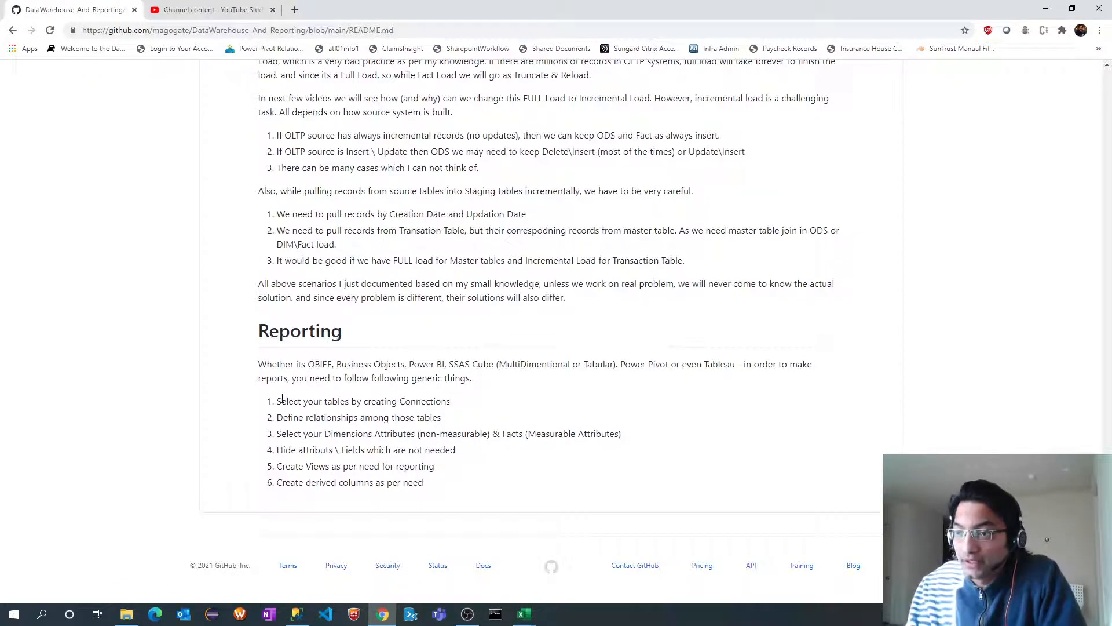
pyautogui.moveTo(278, 401); pyautogui.dragTo(437, 492)
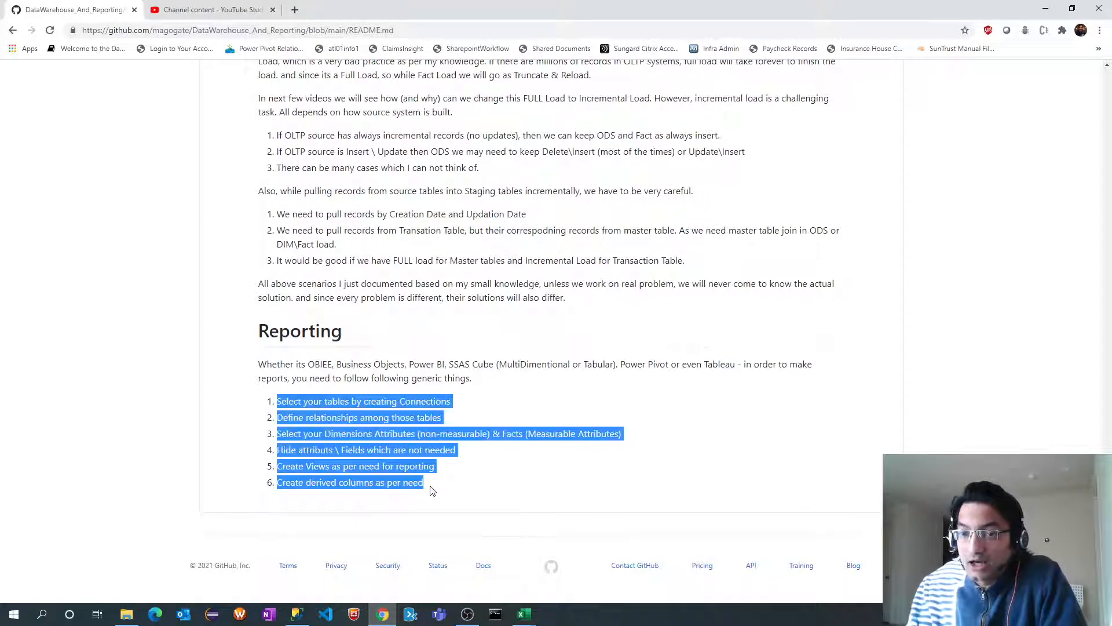
pyautogui.click(472, 395)
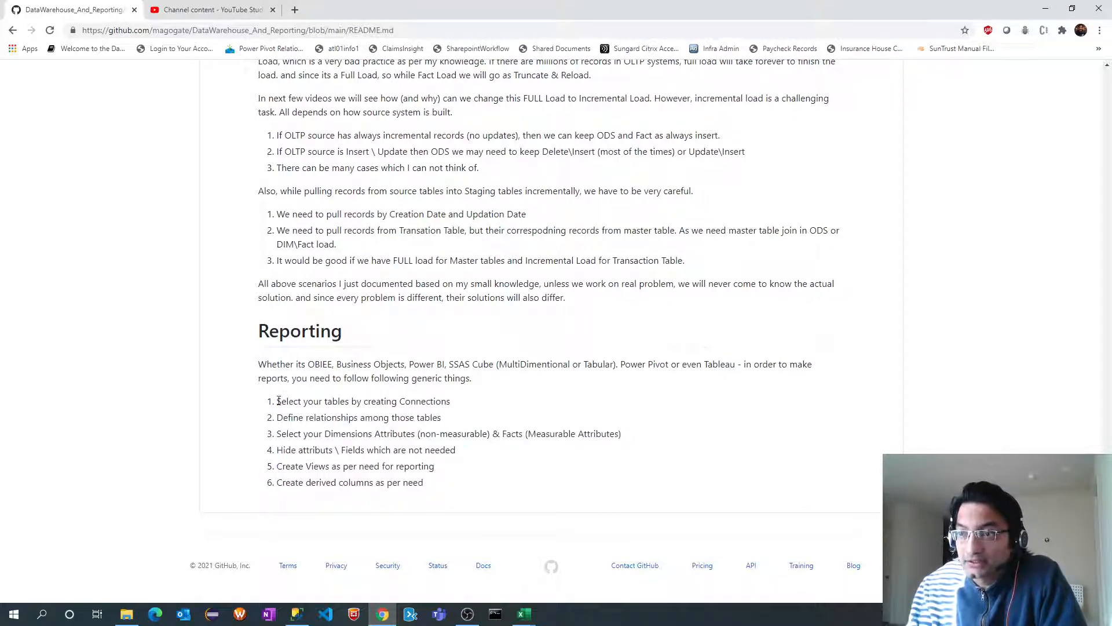
pyautogui.moveTo(278, 401); pyautogui.dragTo(464, 408)
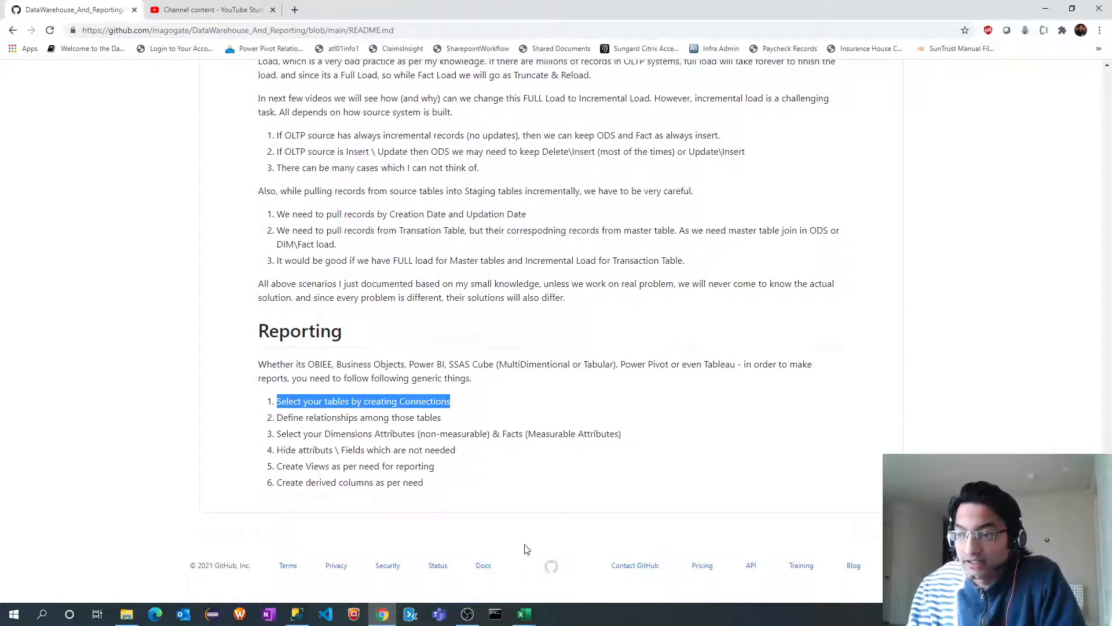
# In Power Pivot, set up a SQL Server import connection named DW to server localhost and database DW.
pyautogui.moveTo(524, 613)
pyautogui.click(573, 567)
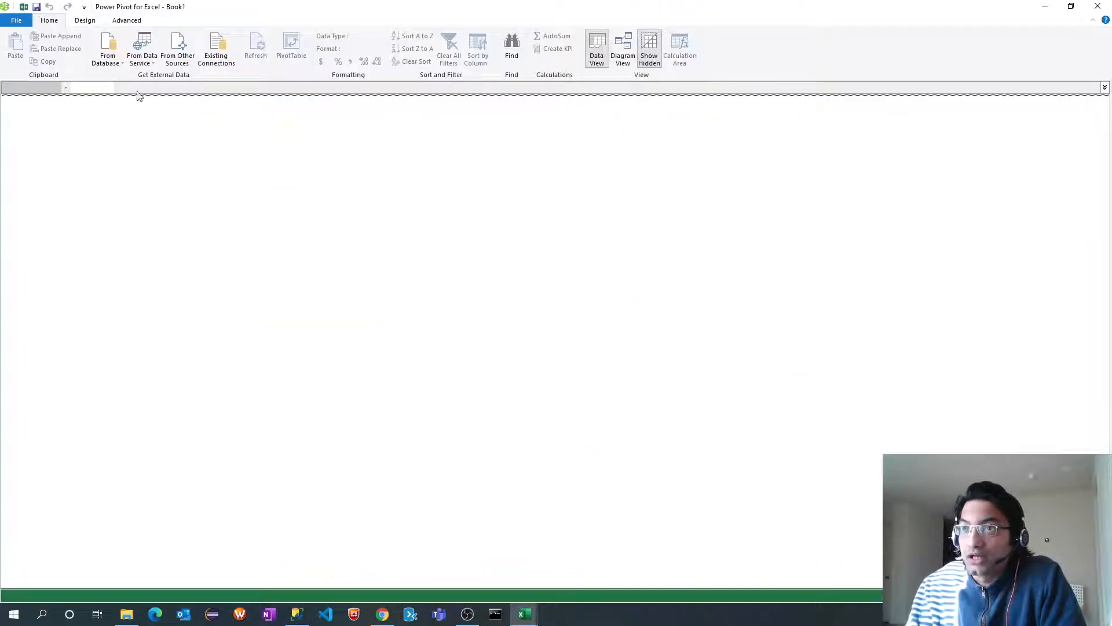
pyautogui.click(118, 62)
pyautogui.click(125, 76)
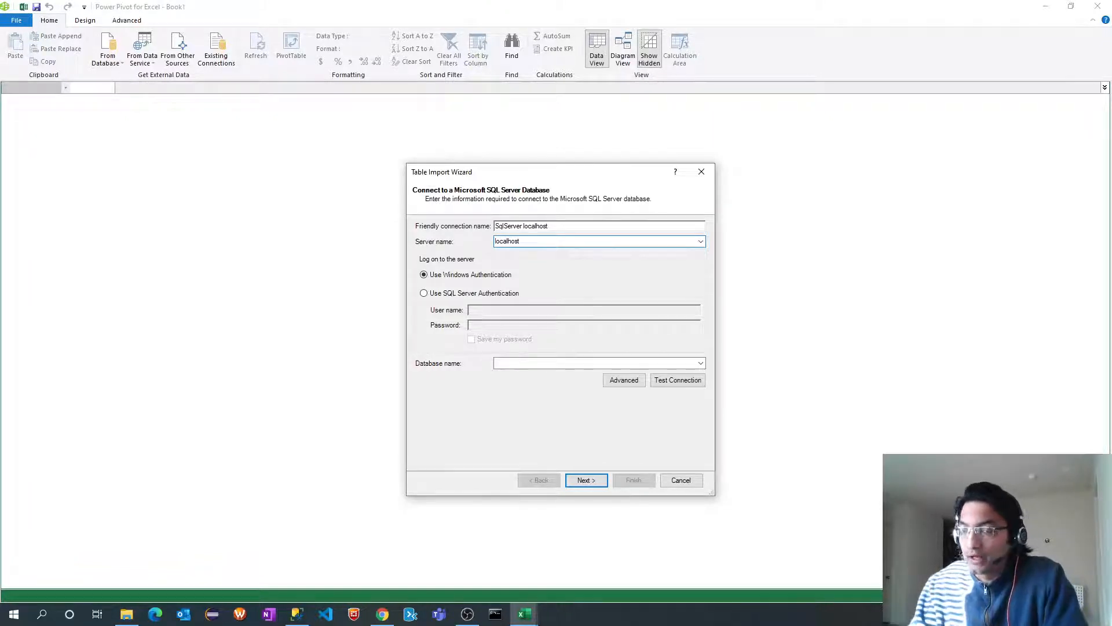
pyautogui.doubleClick(567, 227)
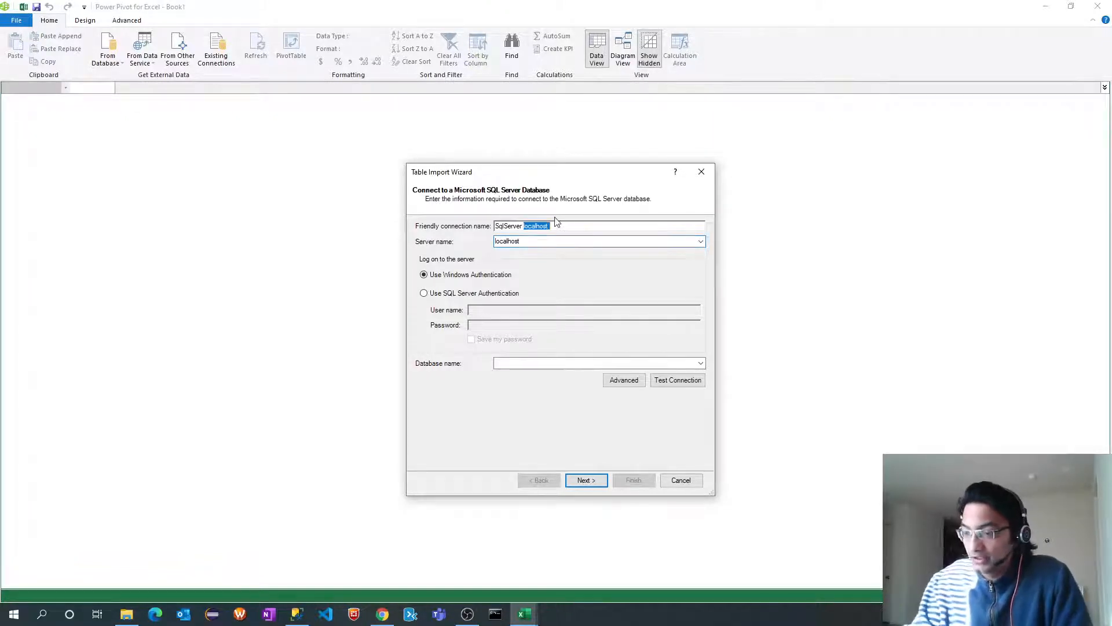
pyautogui.click(557, 222)
pyautogui.hotkey('ctrl', 'a')
pyautogui.write('DW')
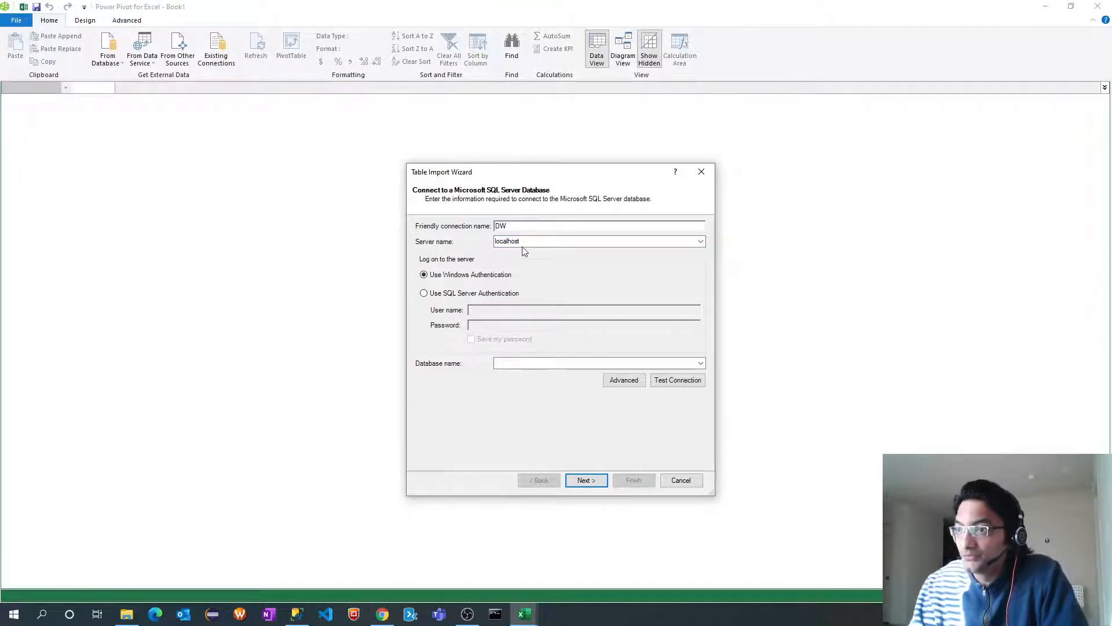
pyautogui.click(699, 363)
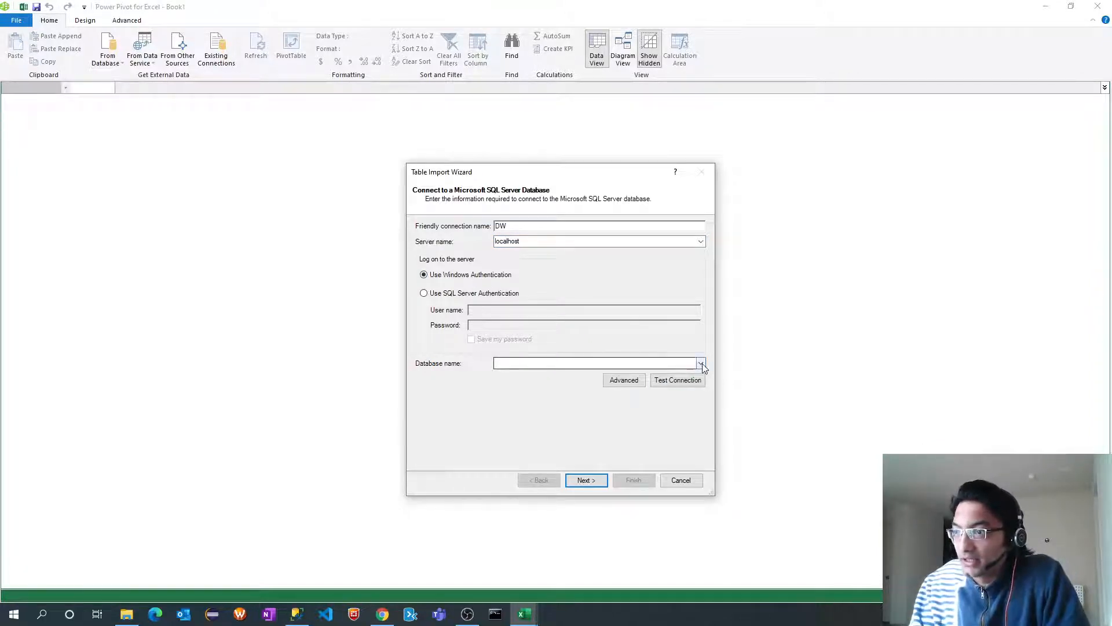
pyautogui.click(510, 373)
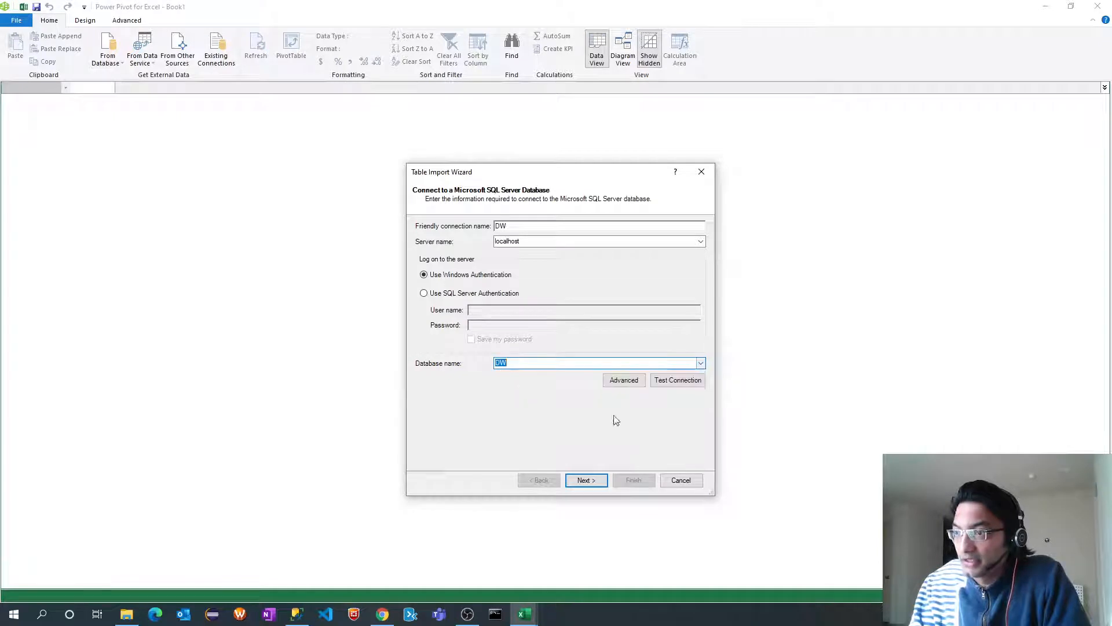
pyautogui.click(585, 480)
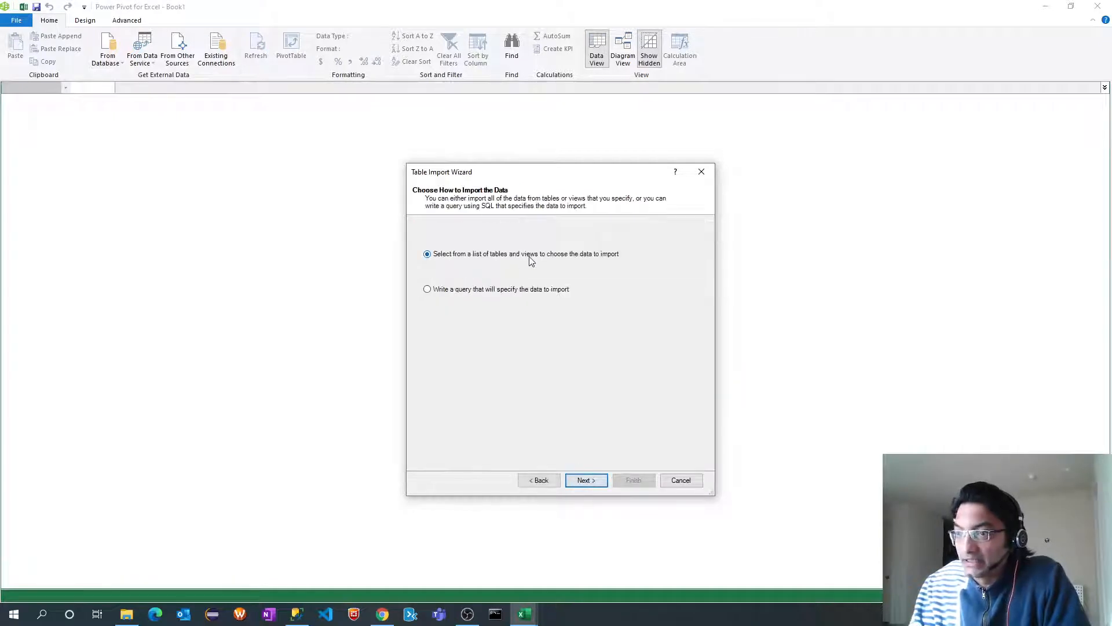
# Import DimDate, DimDepartments, DimEmployees, DimJobs, DimLocations, DimManagers and FactHR from the list of tables and views.
pyautogui.click(585, 480)
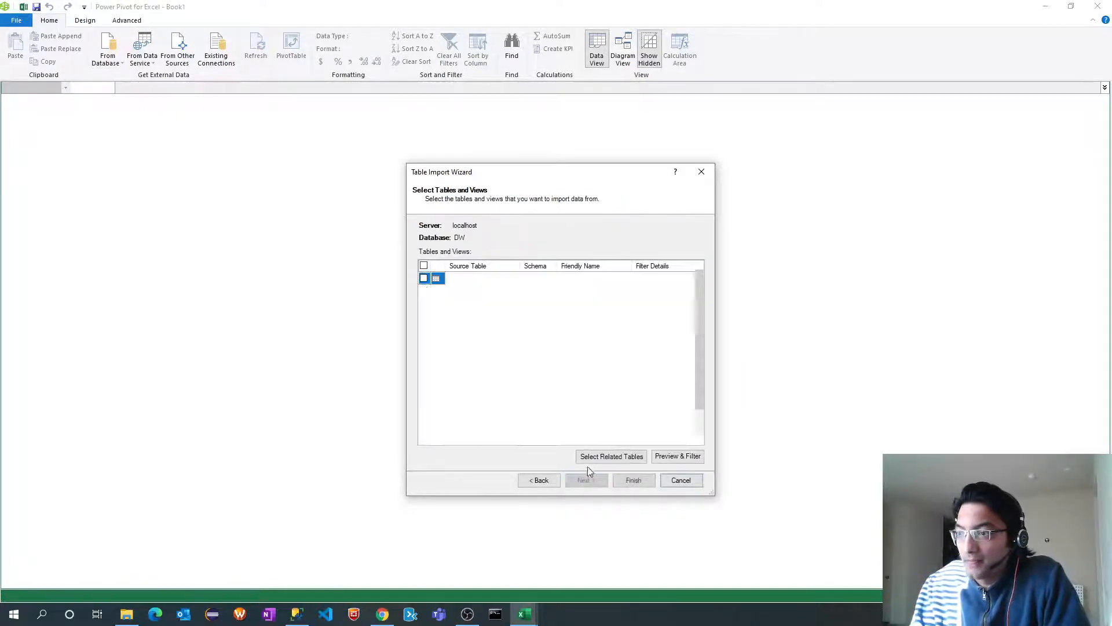
pyautogui.click(424, 278)
pyautogui.click(424, 291)
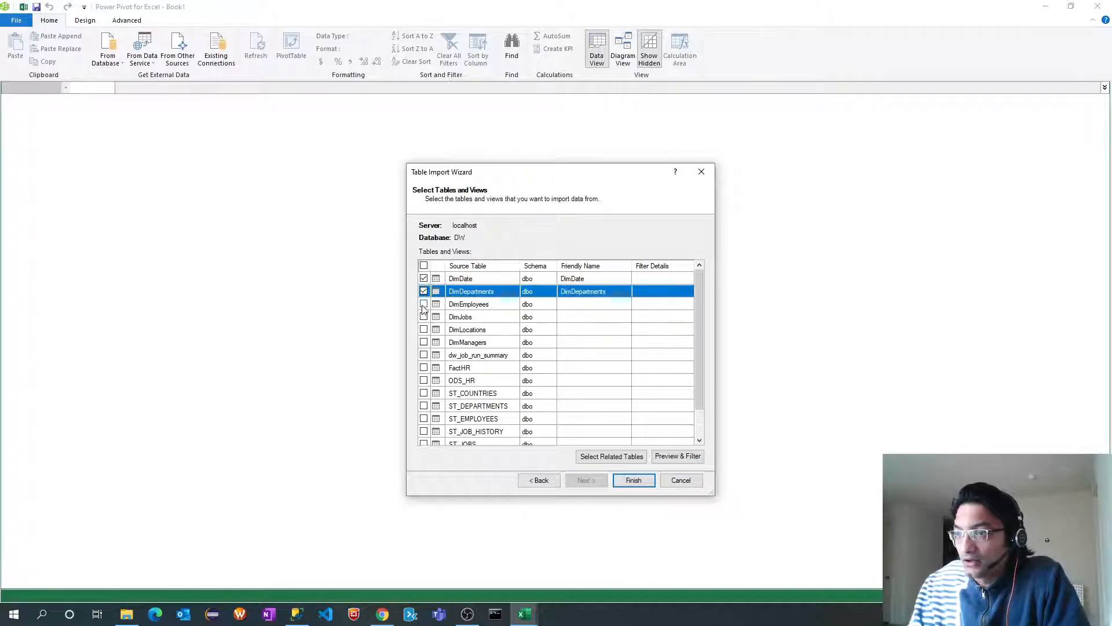
pyautogui.click(423, 303)
pyautogui.click(423, 317)
pyautogui.click(424, 329)
pyautogui.click(423, 342)
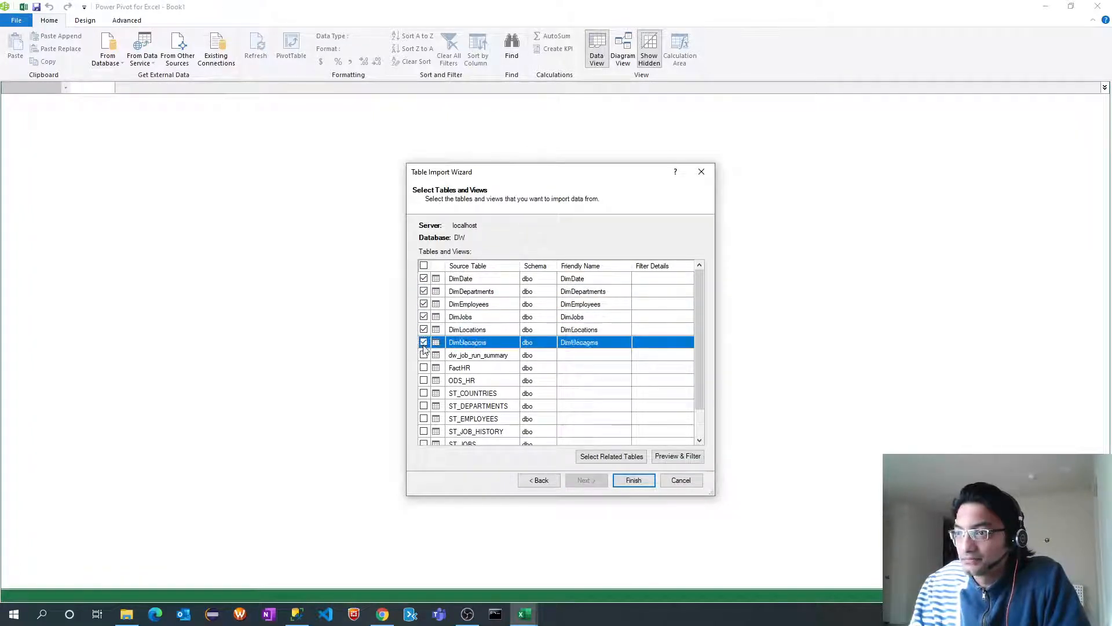
pyautogui.click(424, 368)
pyautogui.click(641, 478)
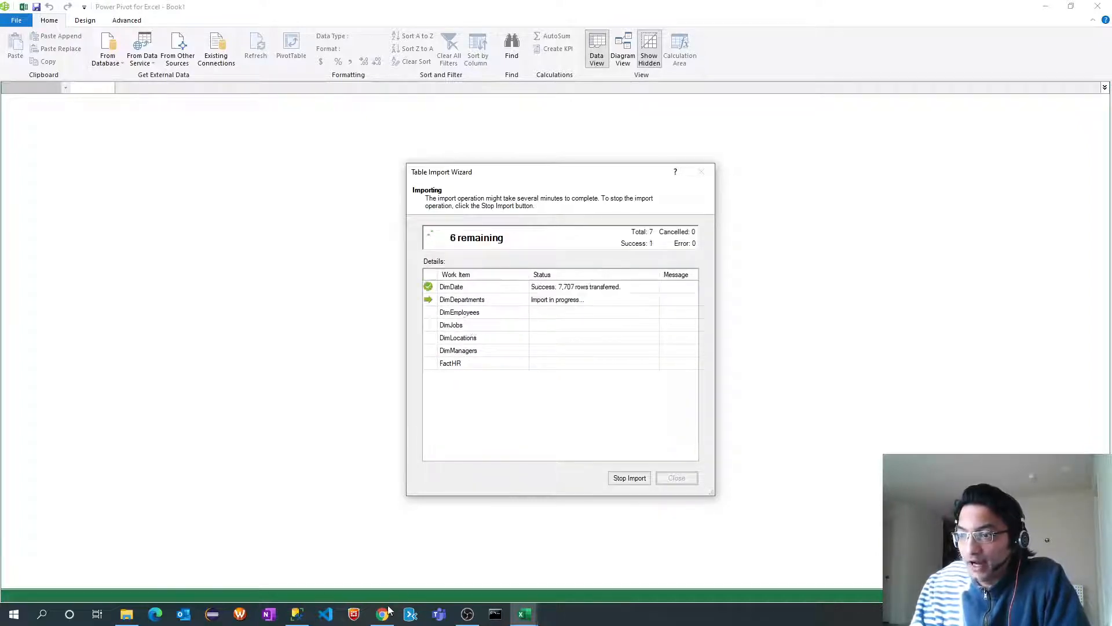
# Switch to Chrome and highlight the README item on defining relationships among the tables.
pyautogui.hotkey('alt', 'Tab')
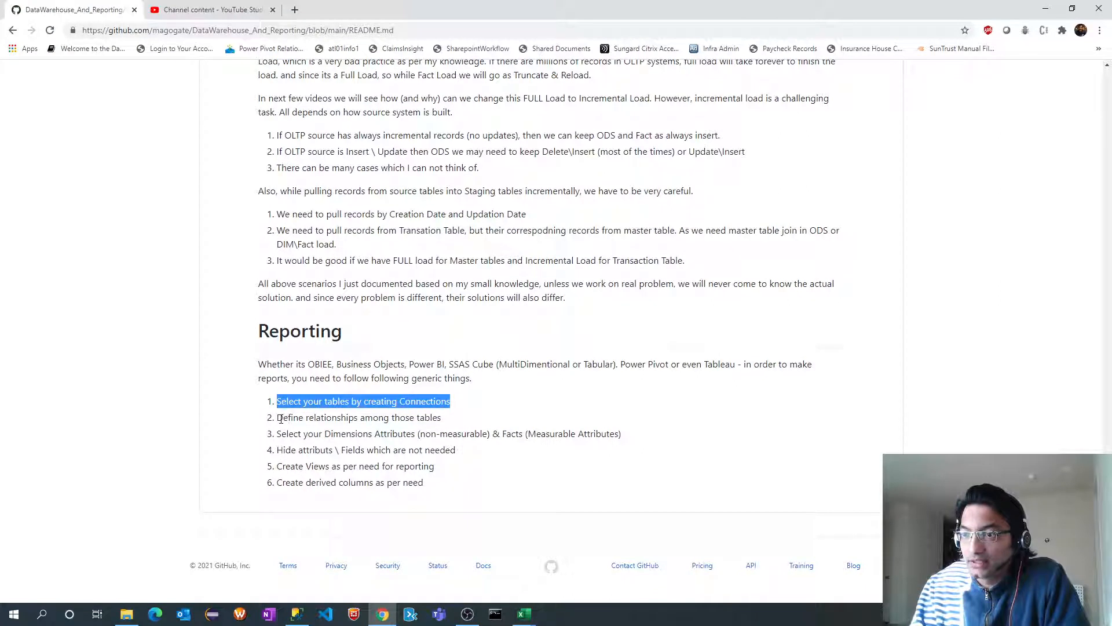
pyautogui.moveTo(277, 418); pyautogui.dragTo(429, 418)
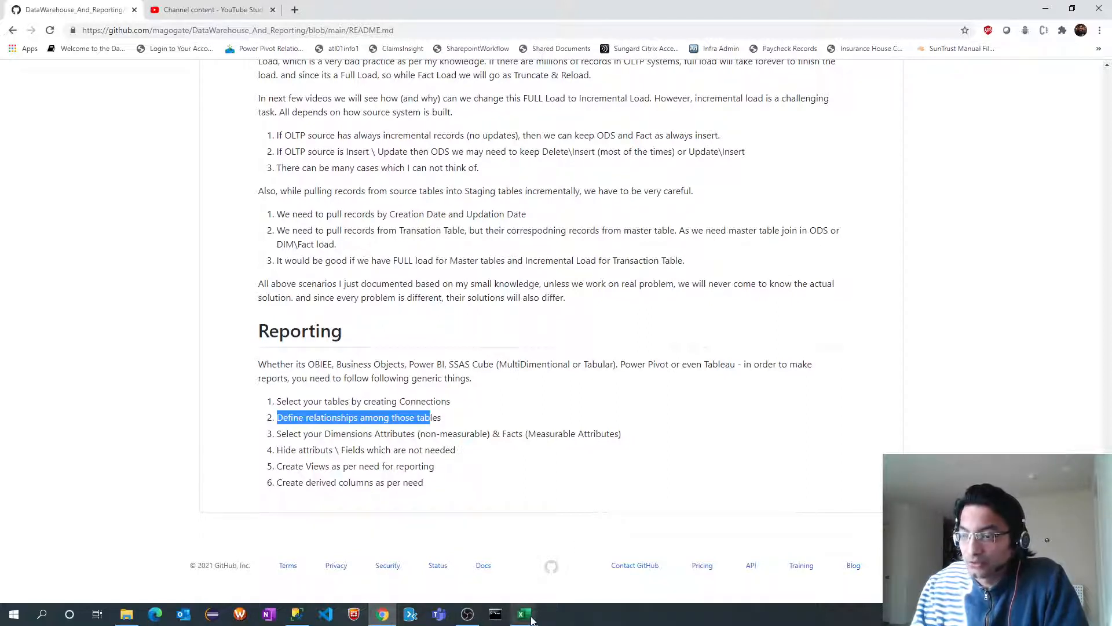
# Return to Power Pivot, close the Table Import Wizard and show the model in Diagram View.
pyautogui.moveTo(528, 618)
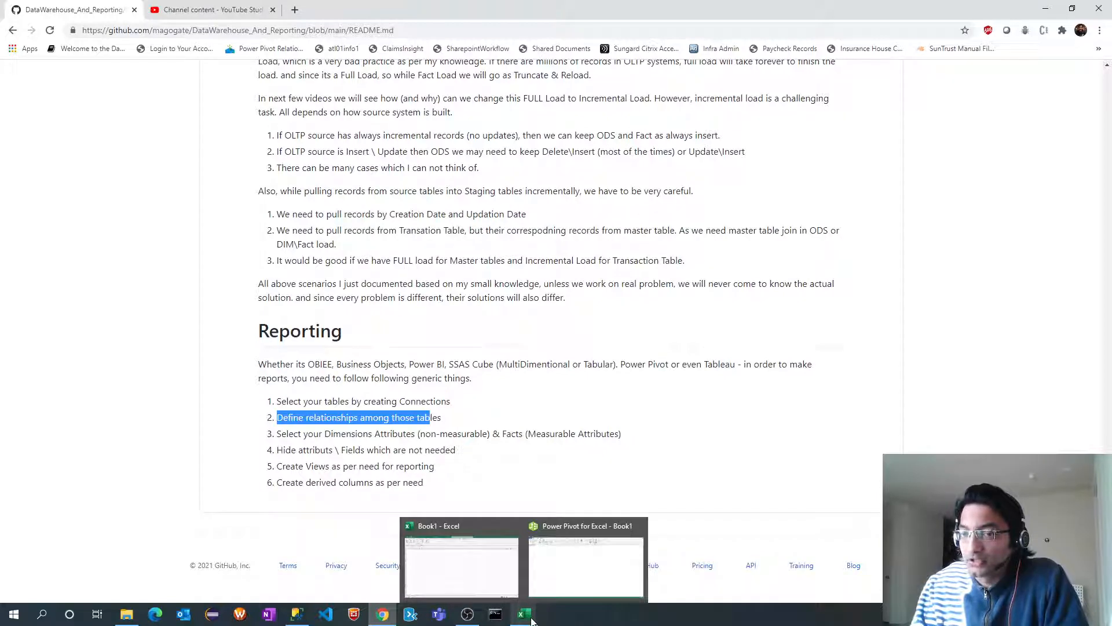
pyautogui.click(586, 568)
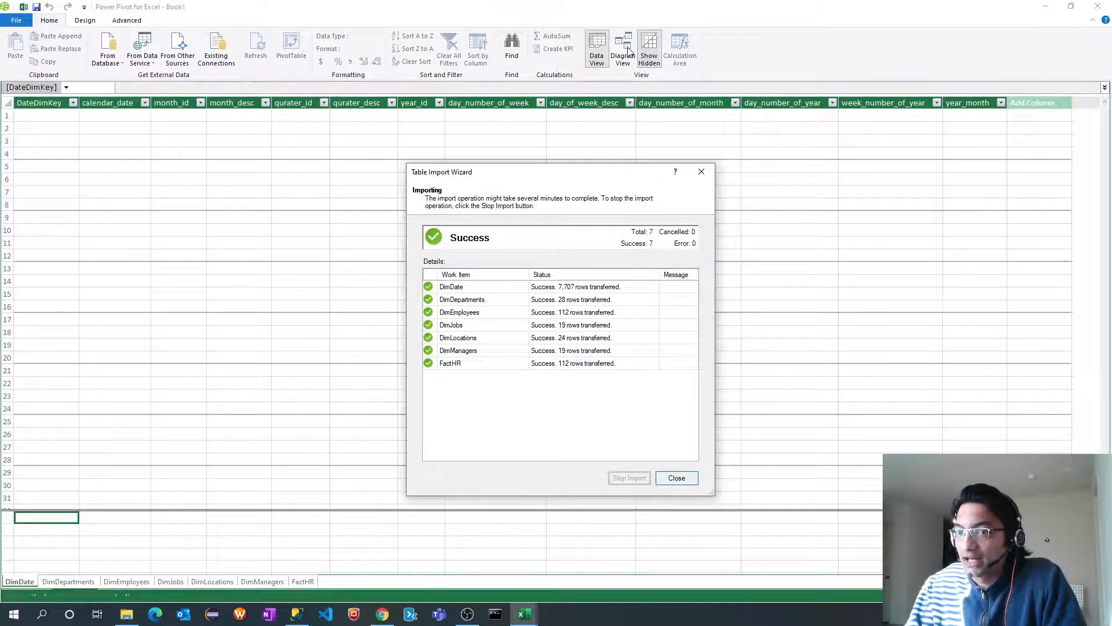
pyautogui.click(677, 479)
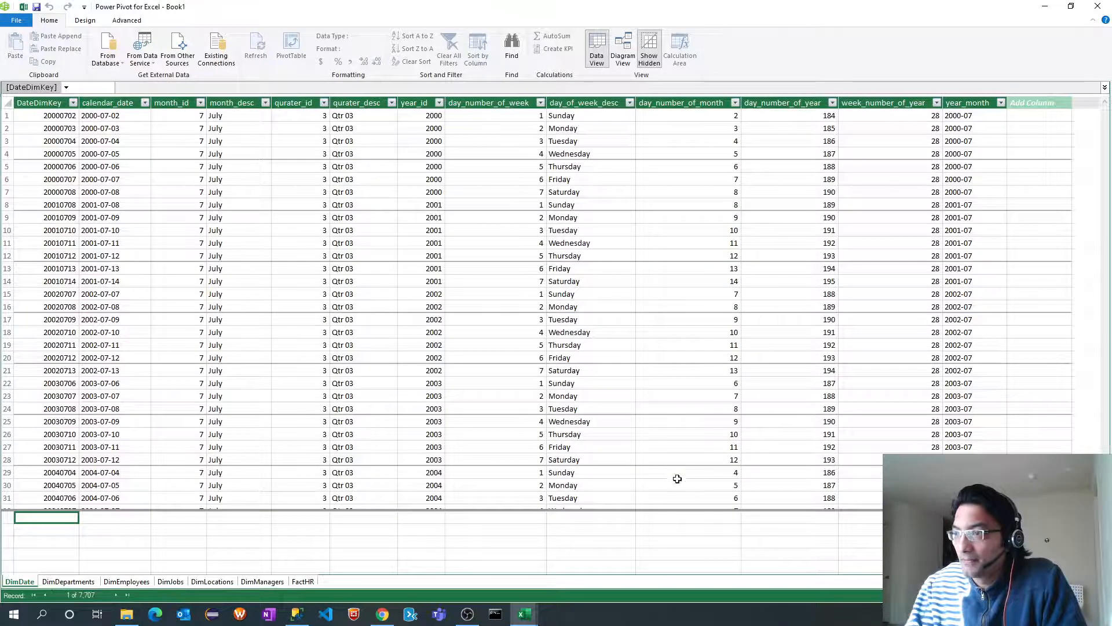
pyautogui.click(630, 62)
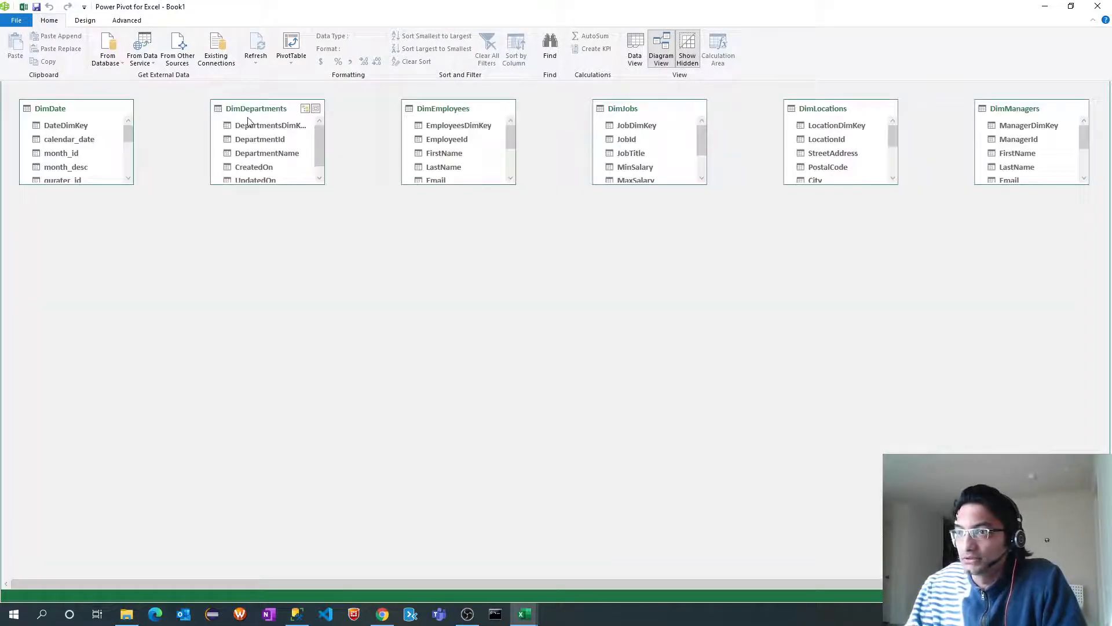
# Arrange the dimension tables around FactHR in the diagram and enlarge FactHR to show more of its fields.
pyautogui.moveTo(258, 110); pyautogui.dragTo(88, 308)
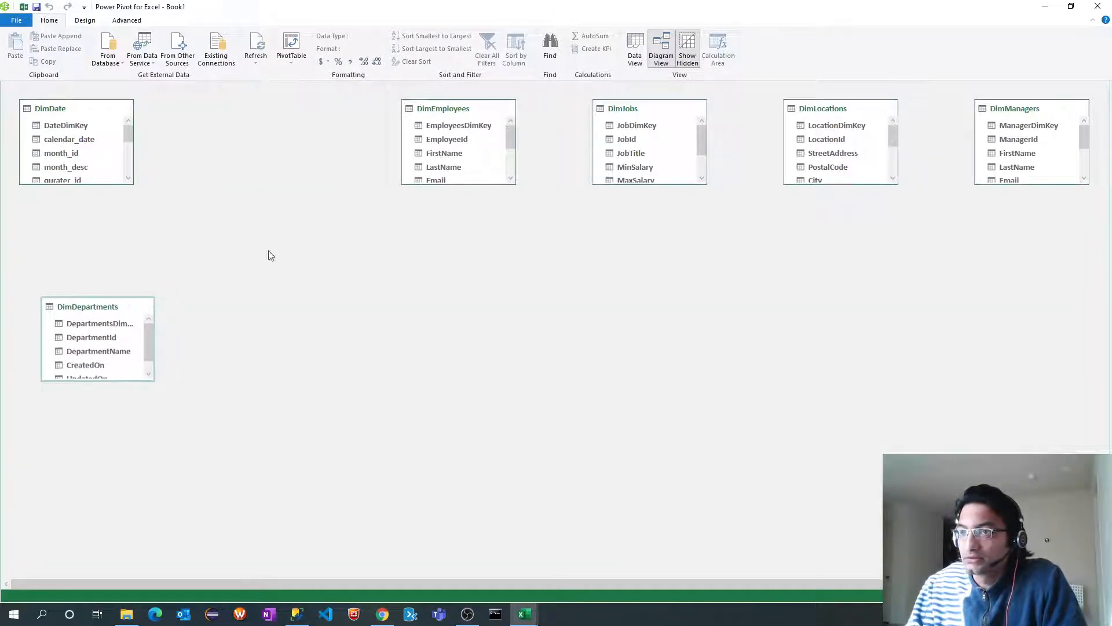
pyautogui.moveTo(428, 112); pyautogui.dragTo(273, 113)
pyautogui.moveTo(631, 118); pyautogui.dragTo(77, 510)
pyautogui.moveTo(818, 112); pyautogui.dragTo(486, 181)
pyautogui.moveTo(1004, 115); pyautogui.dragTo(510, 354)
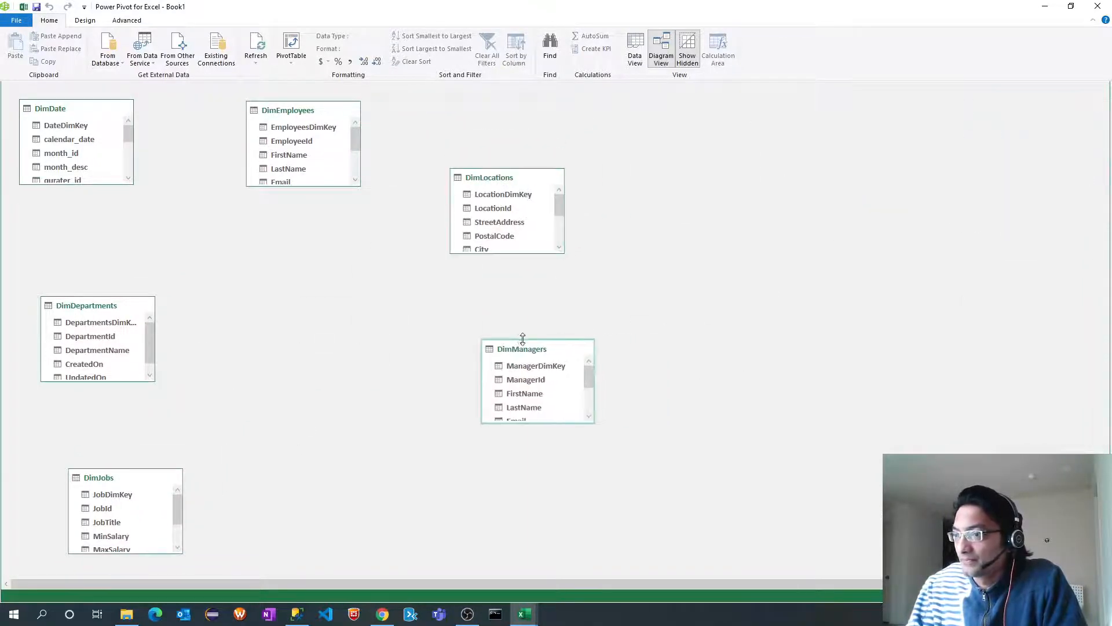
pyautogui.moveTo(661, 582); pyautogui.dragTo(819, 582)
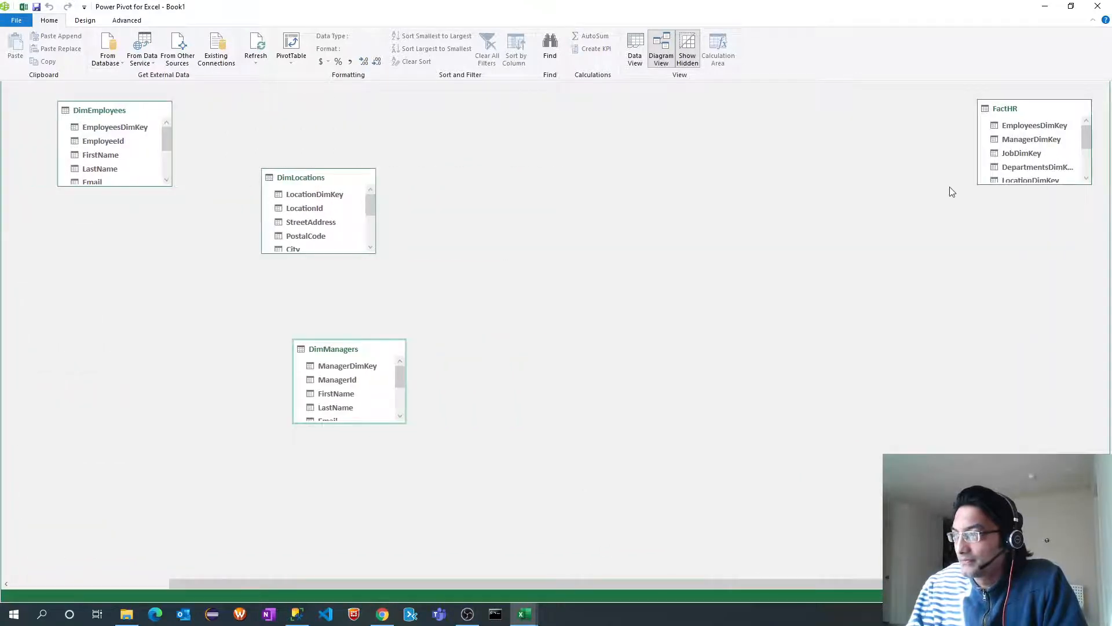
pyautogui.moveTo(1013, 112); pyautogui.dragTo(87, 307)
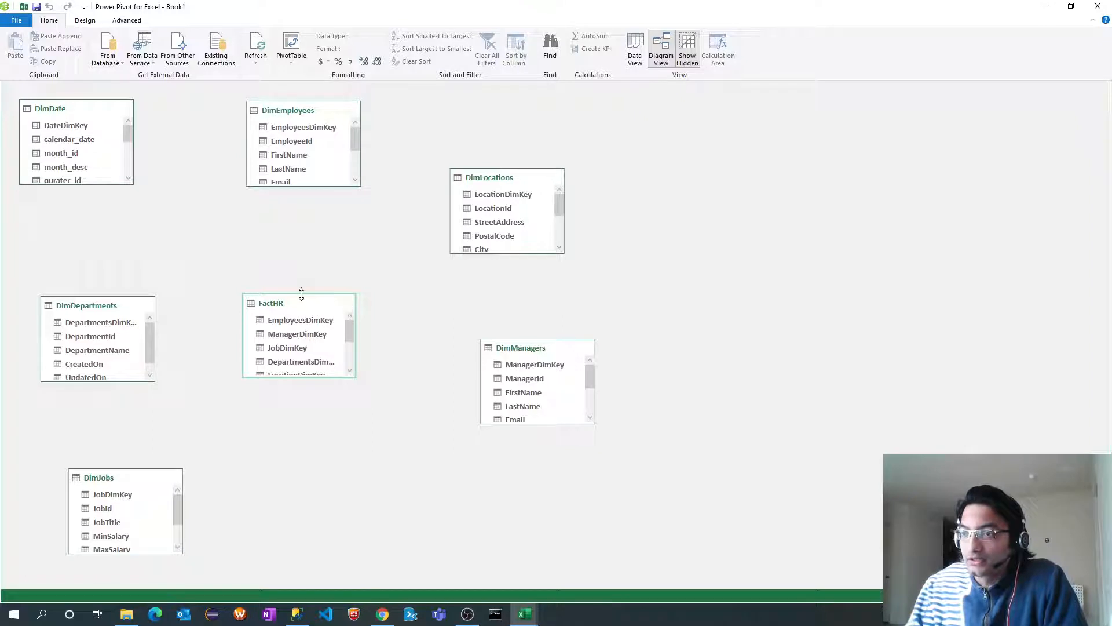
pyautogui.moveTo(300, 294); pyautogui.dragTo(303, 247)
# Relate FactHR's EmployeesDimKey to DimEmployees' EmployeesDimKey, and move FactHR farther below DimEmployees.
pyautogui.click(292, 274)
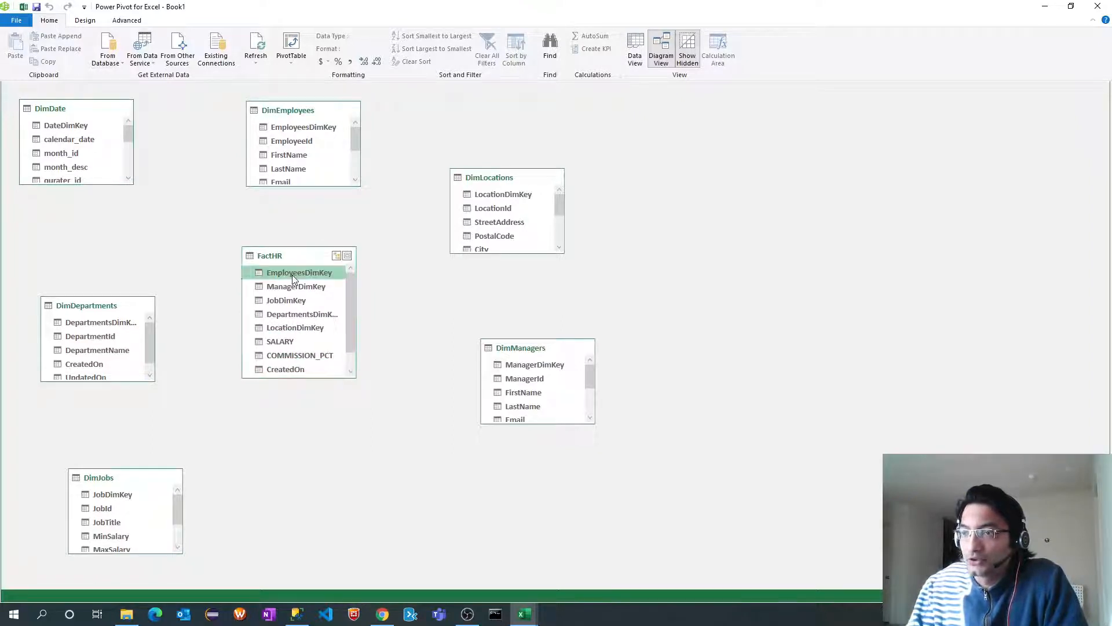
pyautogui.moveTo(317, 276); pyautogui.dragTo(307, 144)
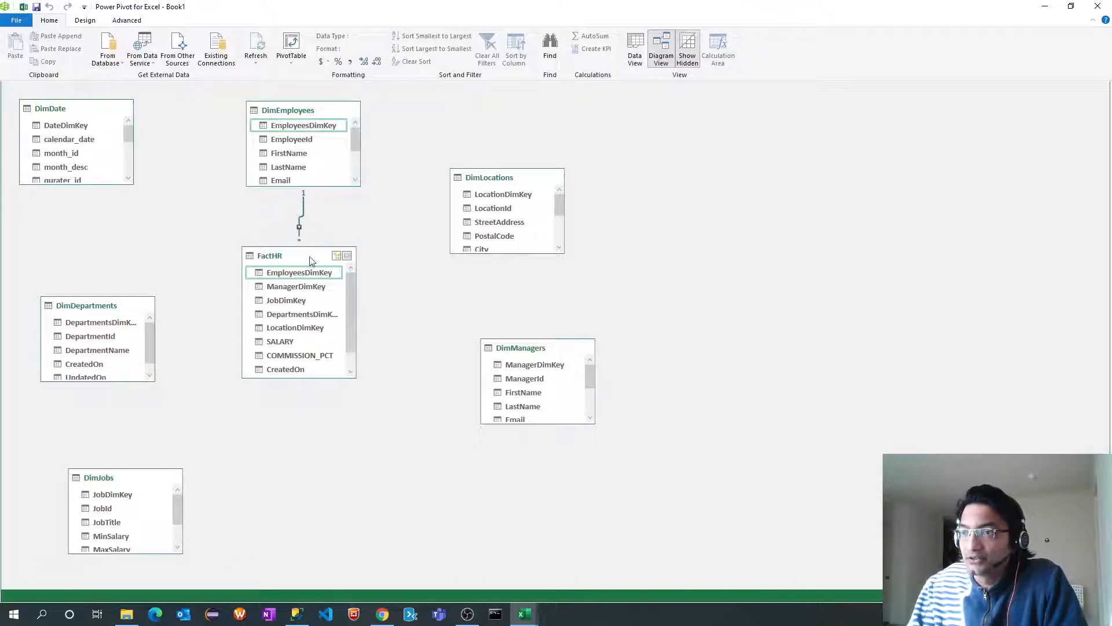
pyautogui.moveTo(312, 255); pyautogui.dragTo(308, 295)
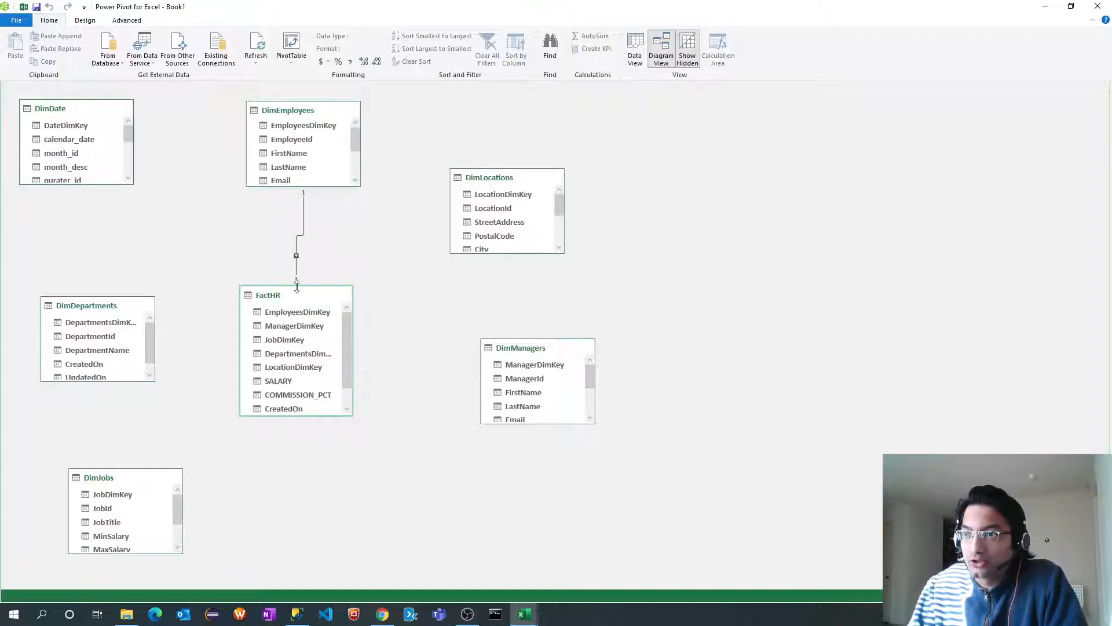
# Relate FactHR's ManagerDimKey to the same key in DimManagers, and its JobDimKey to the one in DimJobs.
pyautogui.click(281, 325)
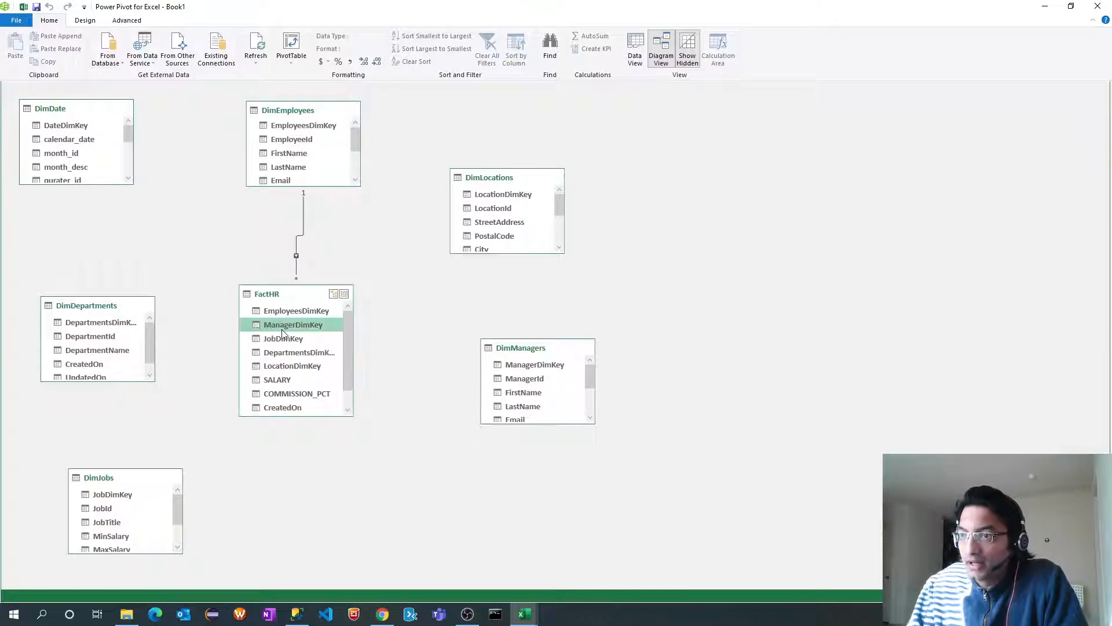
pyautogui.moveTo(322, 331); pyautogui.dragTo(480, 363)
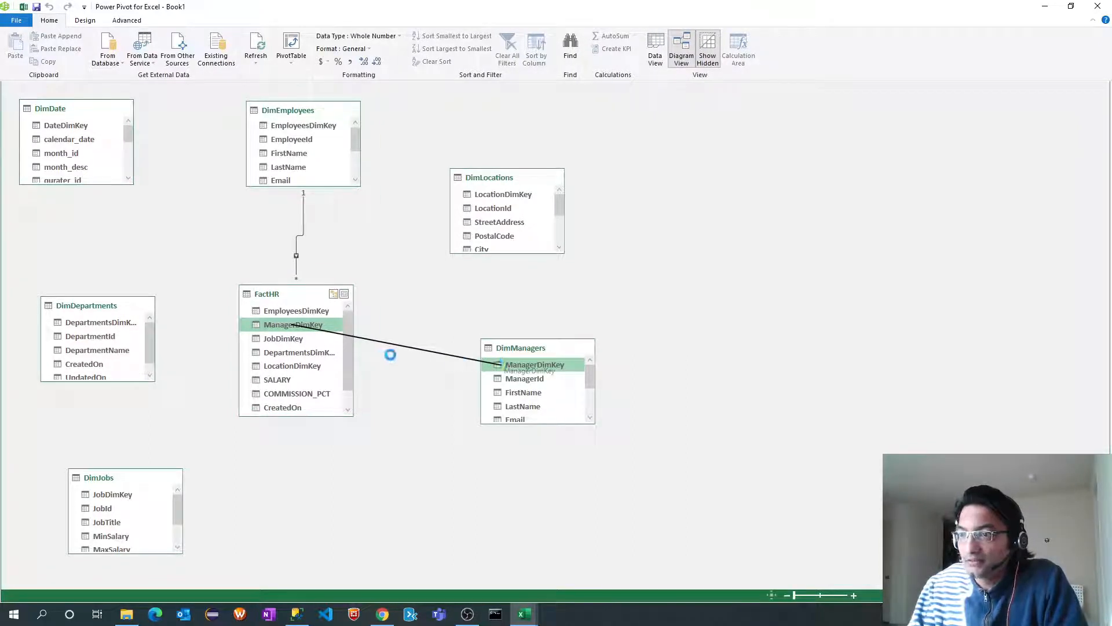
pyautogui.click(284, 342)
pyautogui.moveTo(283, 342); pyautogui.dragTo(131, 494)
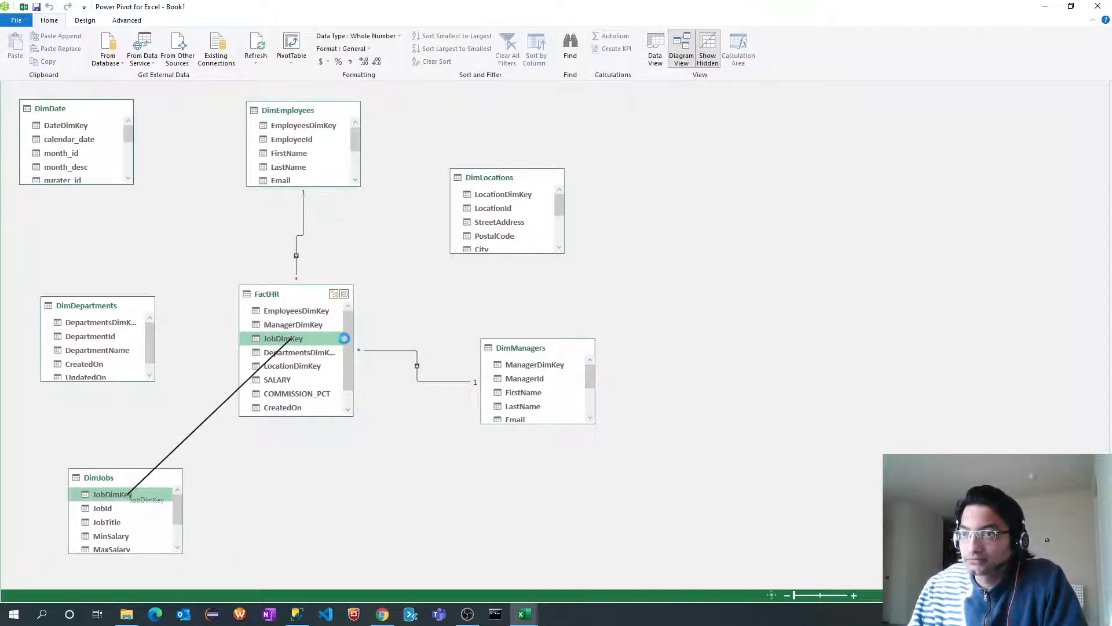
# Relate FactHR's DepartmentsDimKey to DimDepartments and its LocationDimKey to DimLocations, placing DimLocations slightly farther from FactHR.
pyautogui.click(293, 355)
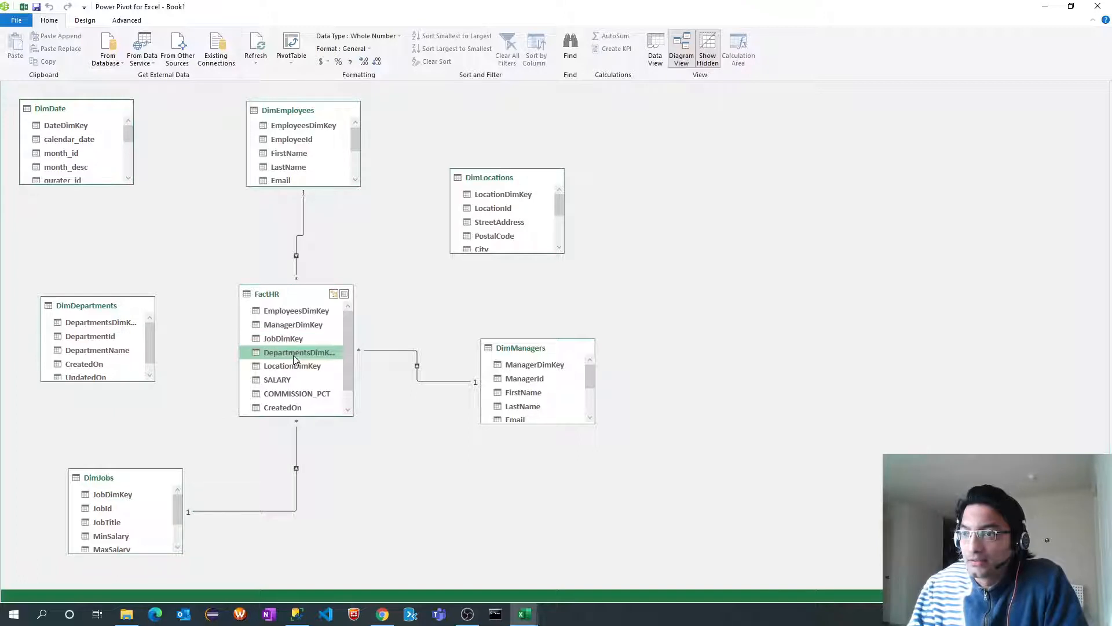
pyautogui.moveTo(295, 359); pyautogui.dragTo(125, 323)
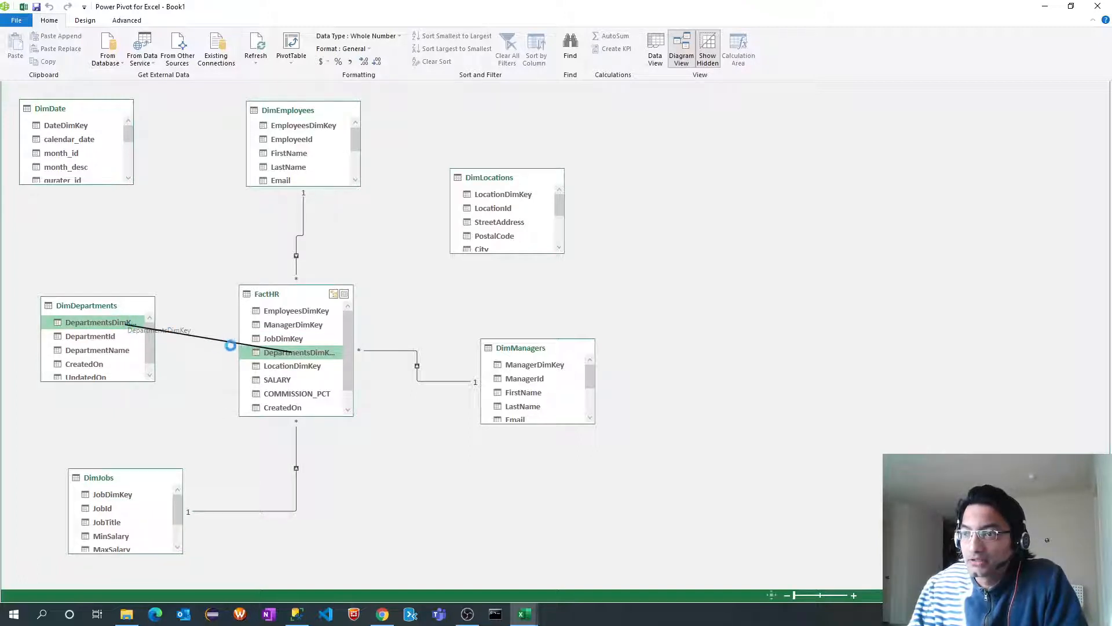
pyautogui.click(301, 366)
pyautogui.moveTo(302, 373); pyautogui.dragTo(489, 218)
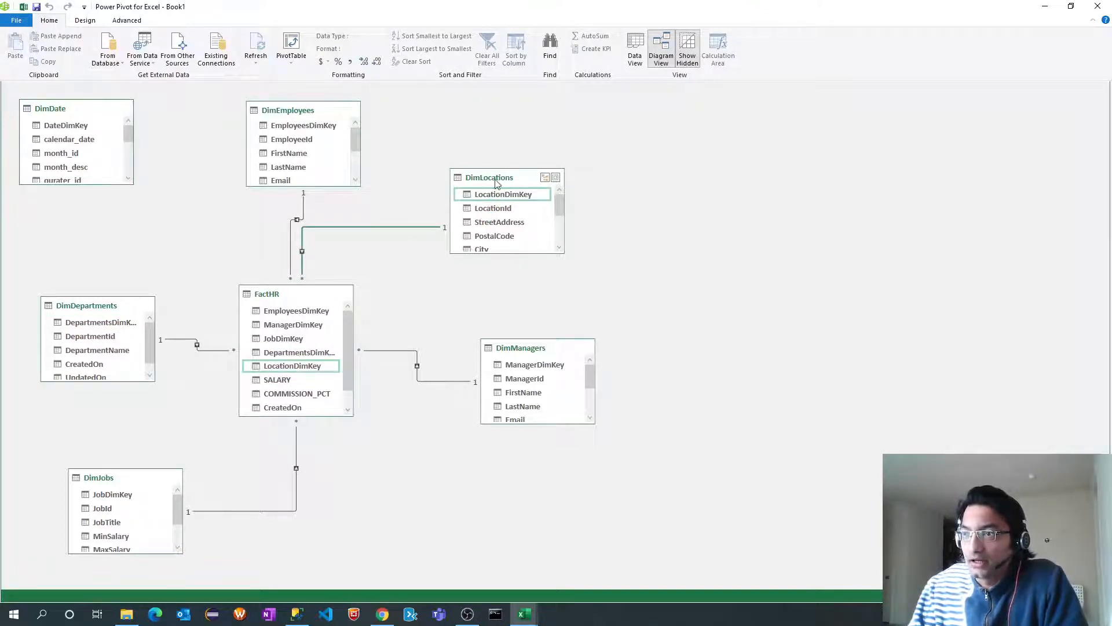
pyautogui.moveTo(499, 178); pyautogui.dragTo(540, 181)
# Enlarge DimDate and DimEmployees to show more fields, and relate DimEmployees' HireDate to DimDate's DateDimKey.
pyautogui.moveTo(65, 109); pyautogui.dragTo(66, 112)
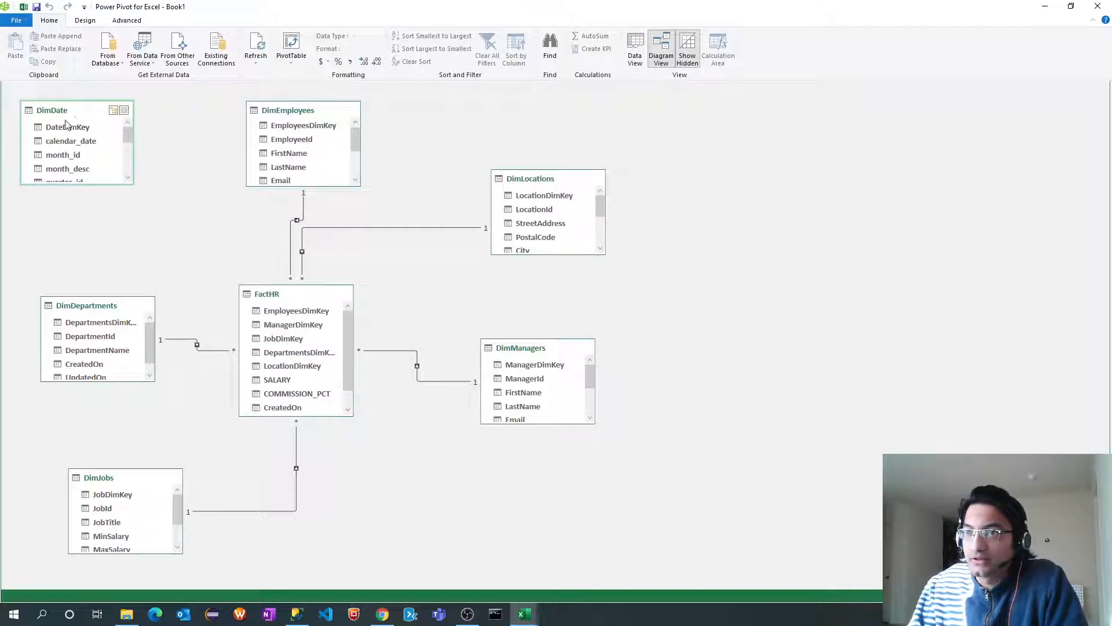
pyautogui.moveTo(118, 190); pyautogui.dragTo(118, 250)
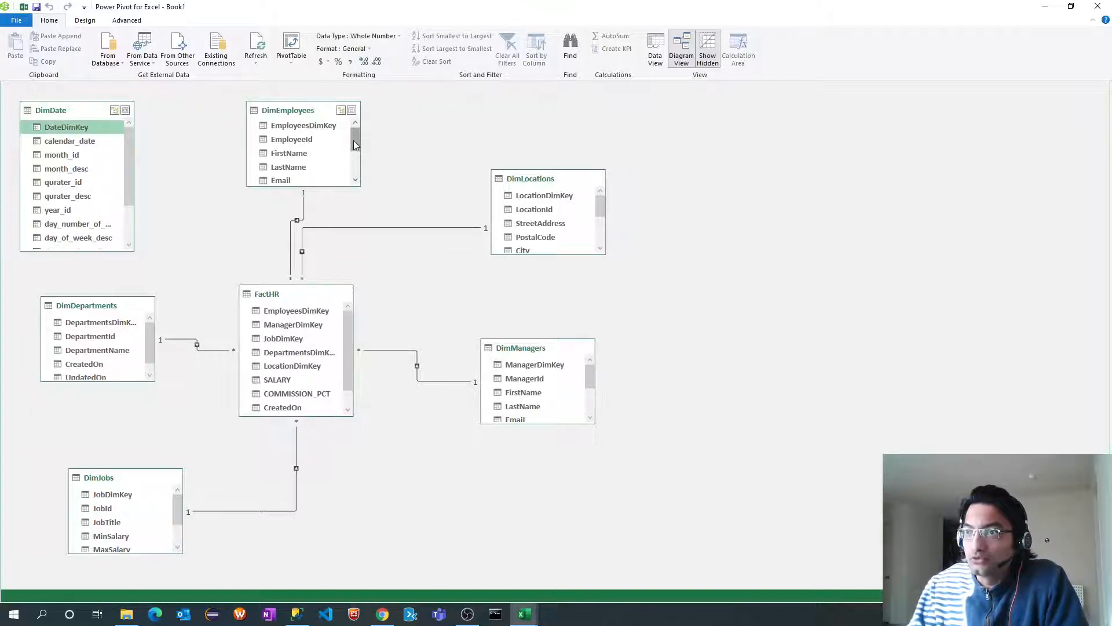
pyautogui.moveTo(328, 186); pyautogui.dragTo(345, 204)
pyautogui.scroll(-3, 345, 191)
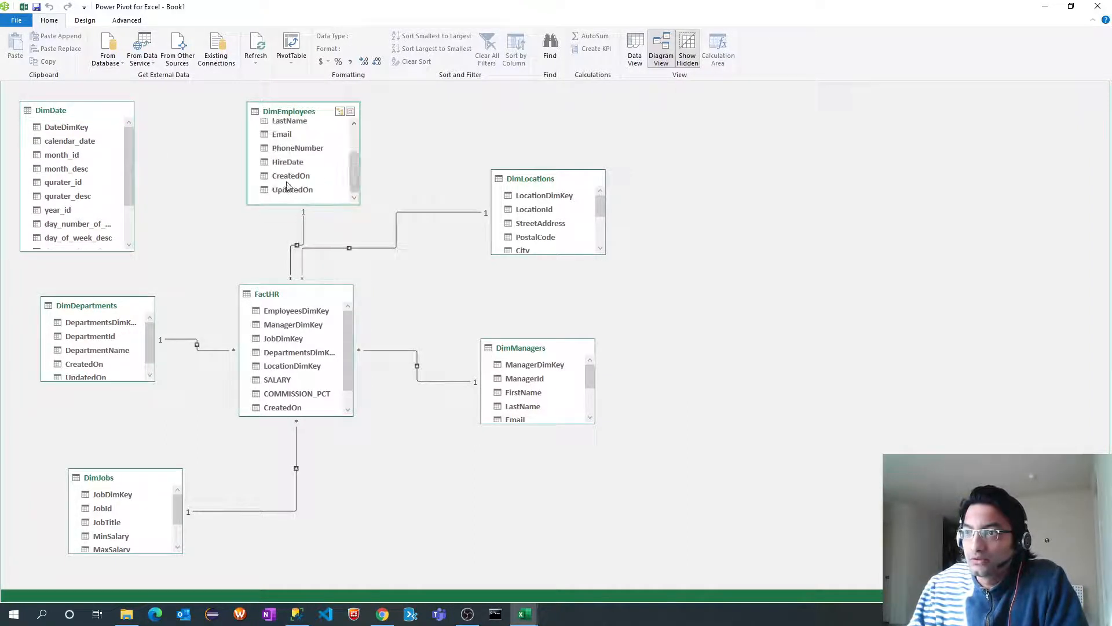
pyautogui.click(284, 164)
pyautogui.moveTo(283, 165); pyautogui.dragTo(63, 133)
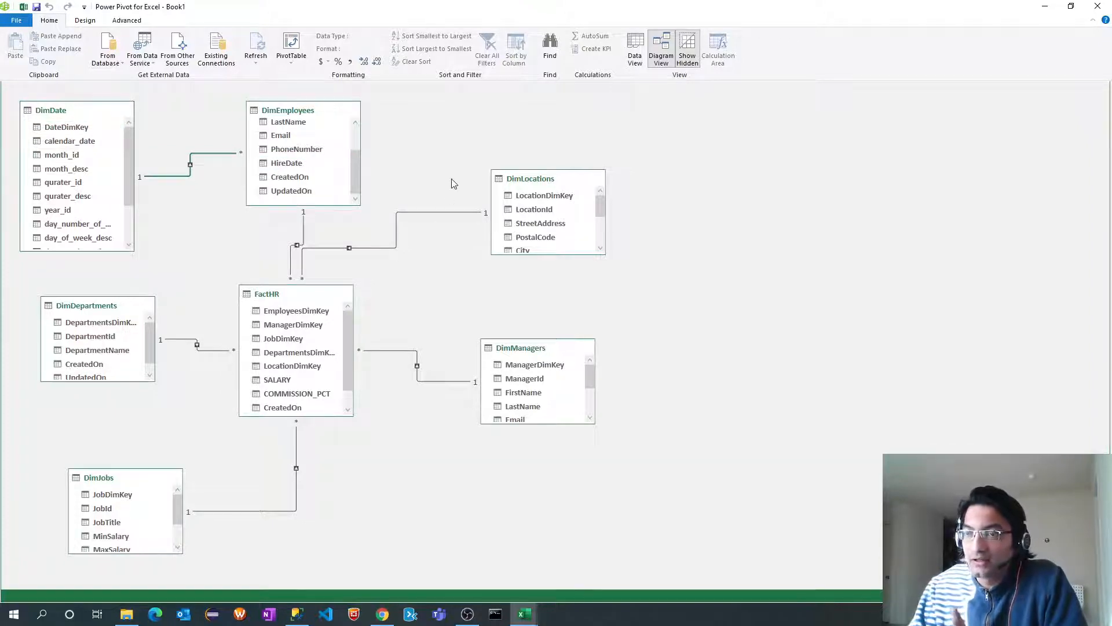
# Glance at the README's reporting steps in Chrome, return to Power Pivot, and create a PivotTable on a new worksheet with a widened field list.
pyautogui.click(382, 614)
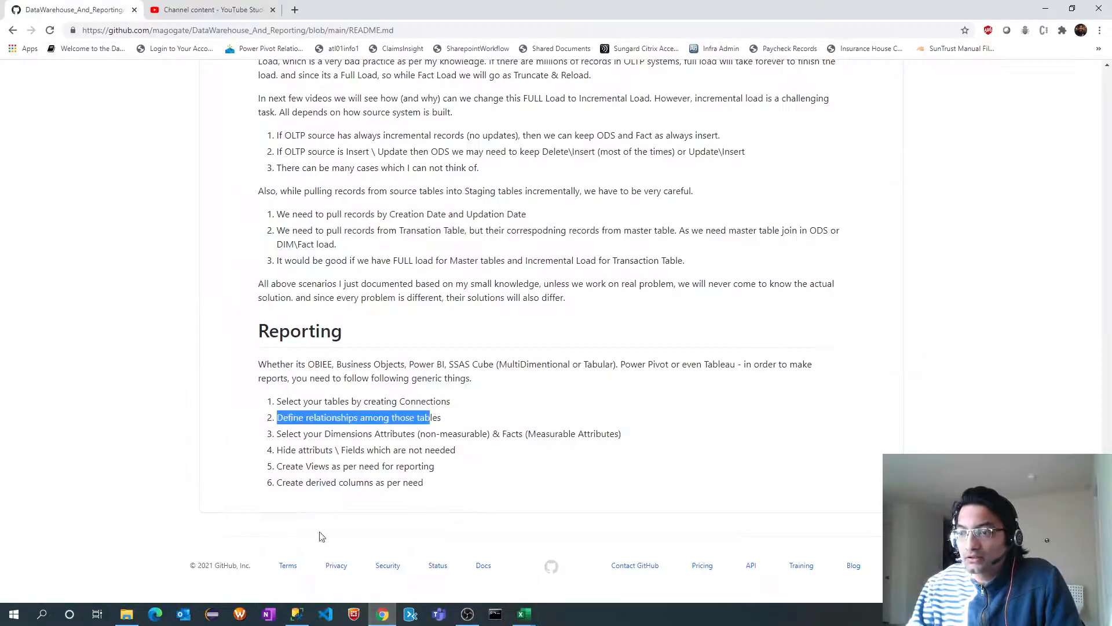
pyautogui.hotkey('alt', 'Tab')
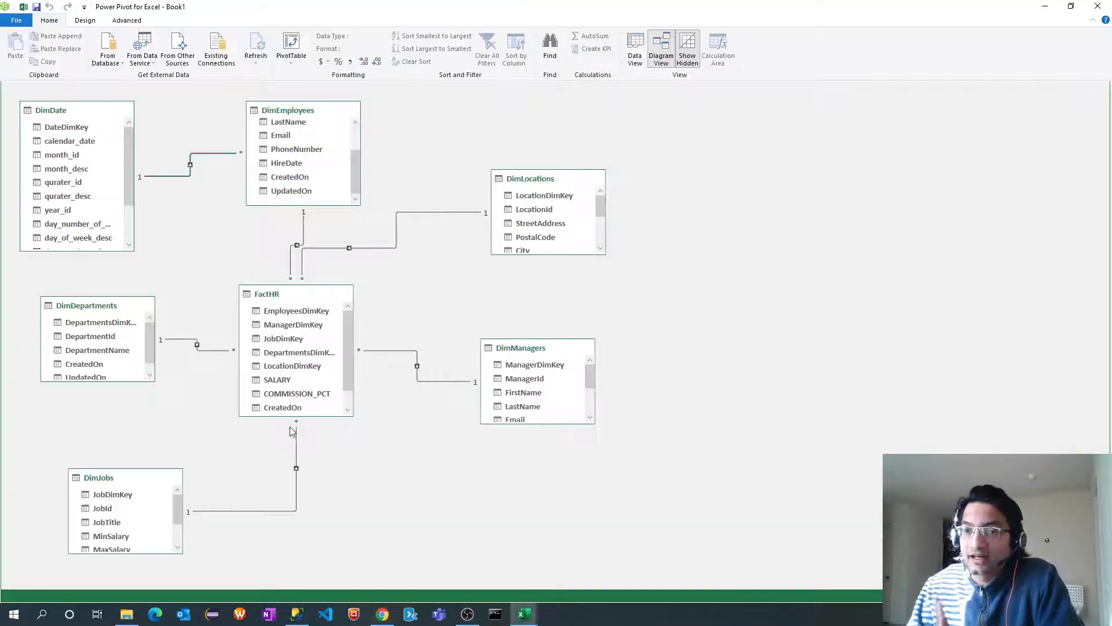
pyautogui.click(299, 65)
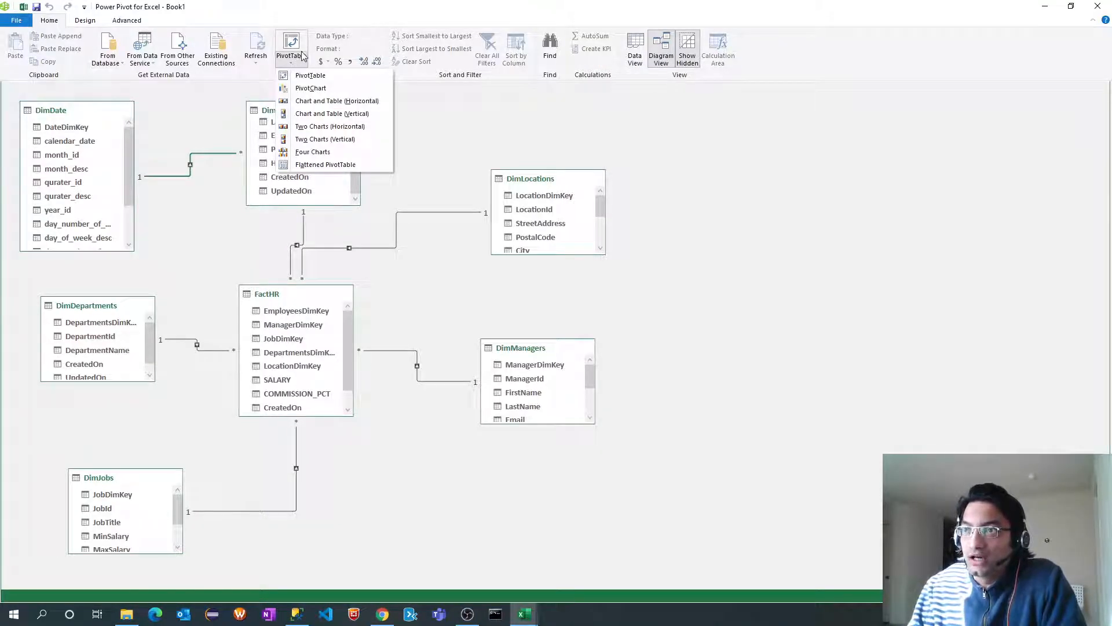
pyautogui.click(307, 76)
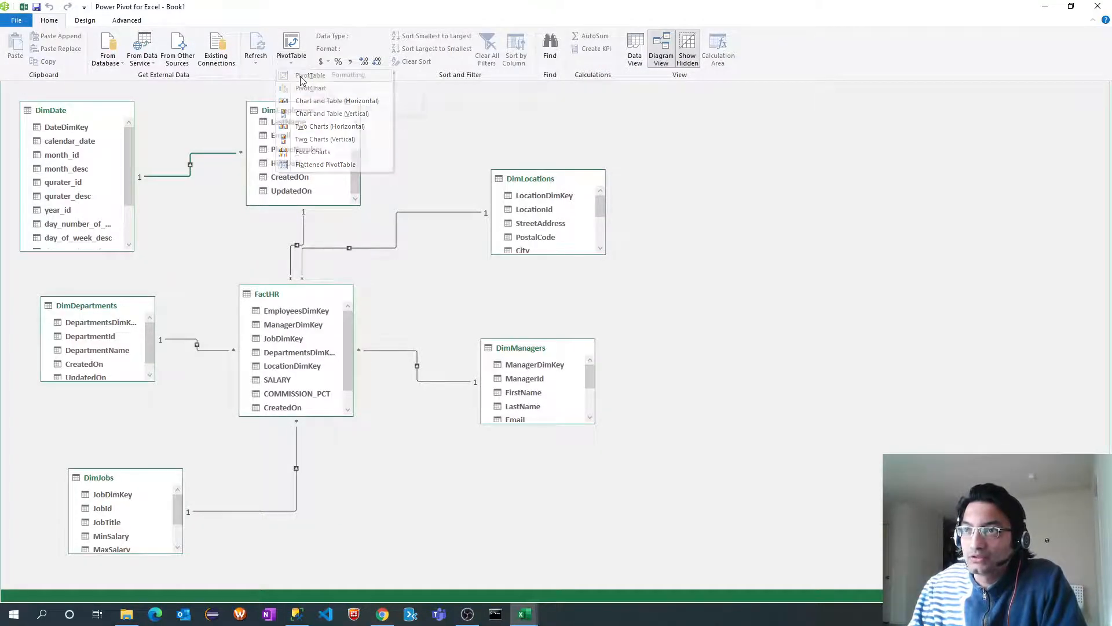
pyautogui.click(590, 332)
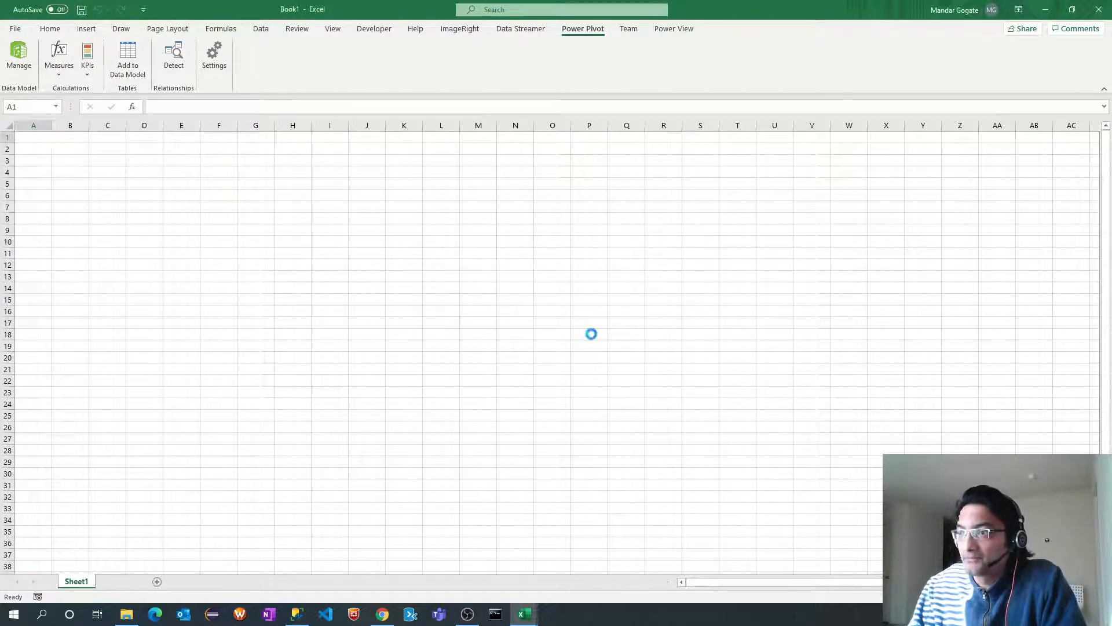
pyautogui.moveTo(911, 333); pyautogui.dragTo(745, 341)
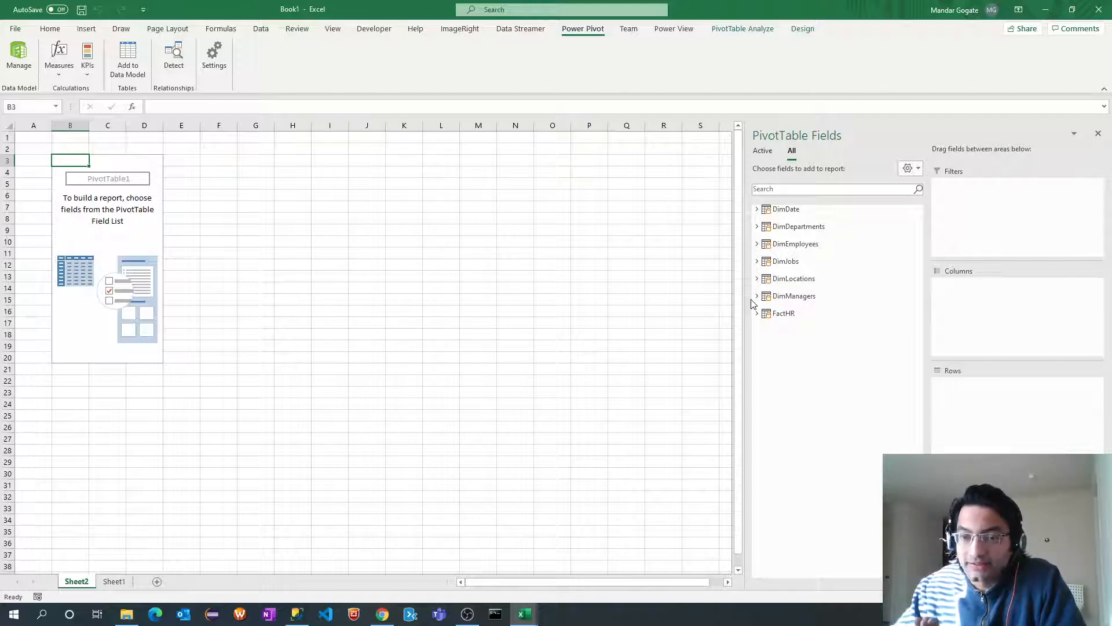
# Add EmployeeId, FirstName, LastName, Email and HireDate from DimEmployees to the PivotTable rows, in that order.
pyautogui.click(761, 245)
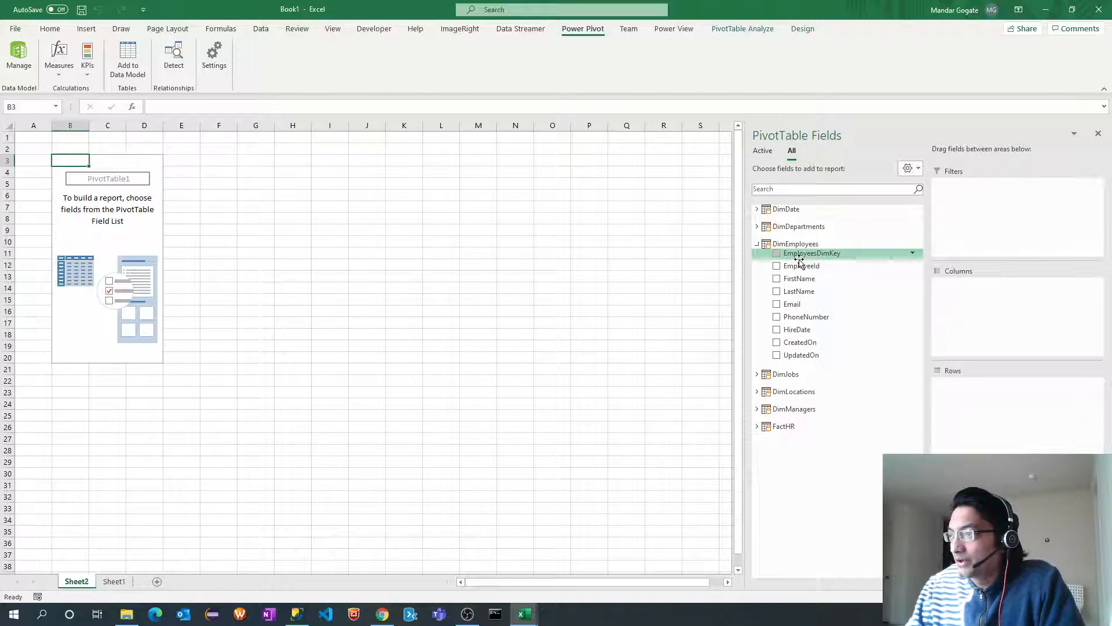
pyautogui.moveTo(799, 264); pyautogui.dragTo(976, 395)
pyautogui.moveTo(808, 280); pyautogui.dragTo(977, 409)
pyautogui.moveTo(801, 291); pyautogui.dragTo(977, 414)
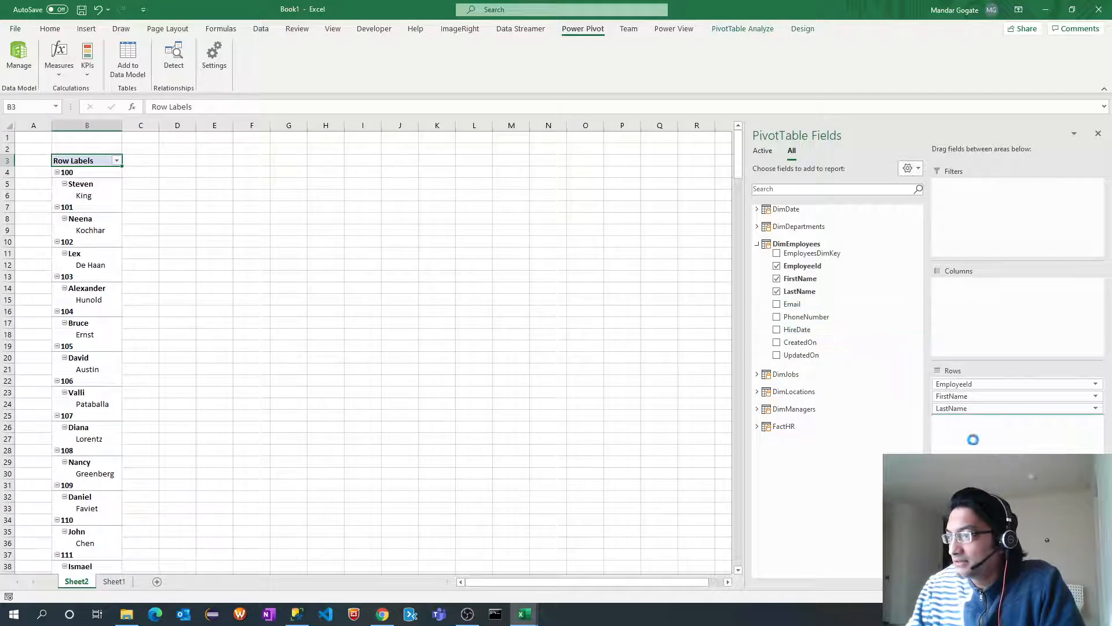
pyautogui.click(776, 303)
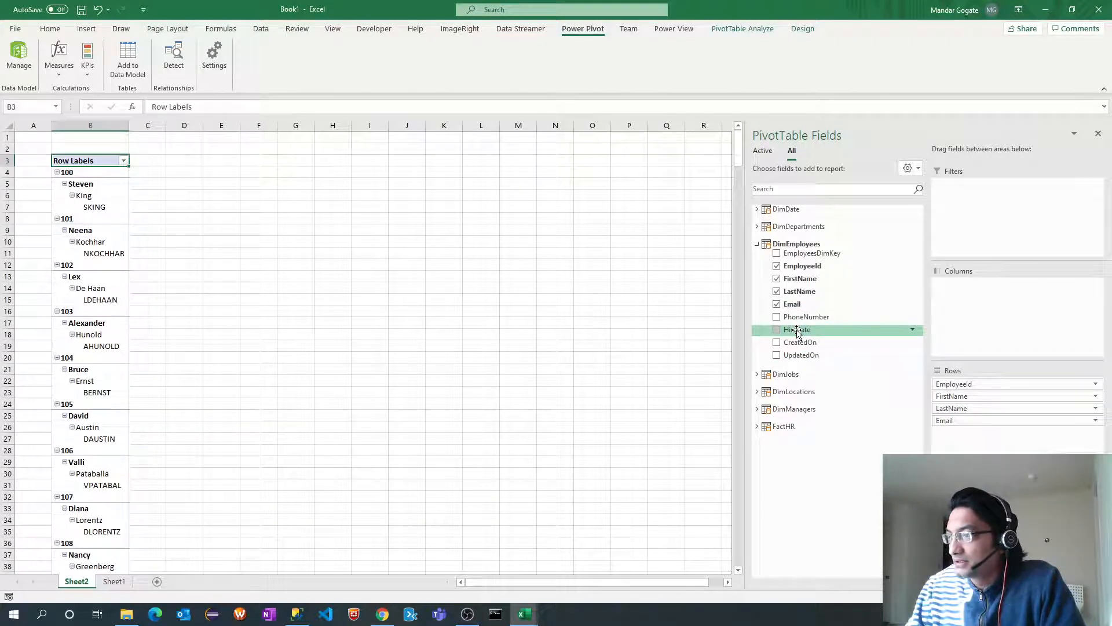
pyautogui.moveTo(797, 331); pyautogui.dragTo(959, 441)
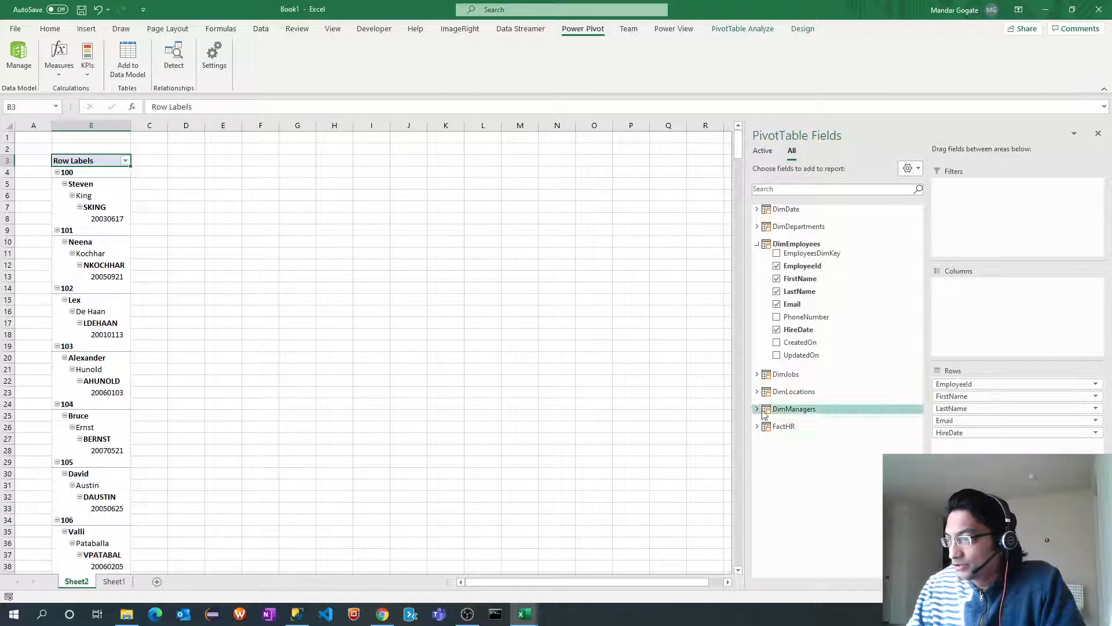
# Add JobId and JobTitle from DimJobs to the PivotTable rows, ahead of the employee fields.
pyautogui.click(757, 374)
pyautogui.moveTo(796, 399); pyautogui.dragTo(973, 384)
pyautogui.moveTo(800, 412); pyautogui.dragTo(961, 396)
# Enable the classic PivotTable layout in the PivotTable's display options.
pyautogui.rightClick(122, 240)
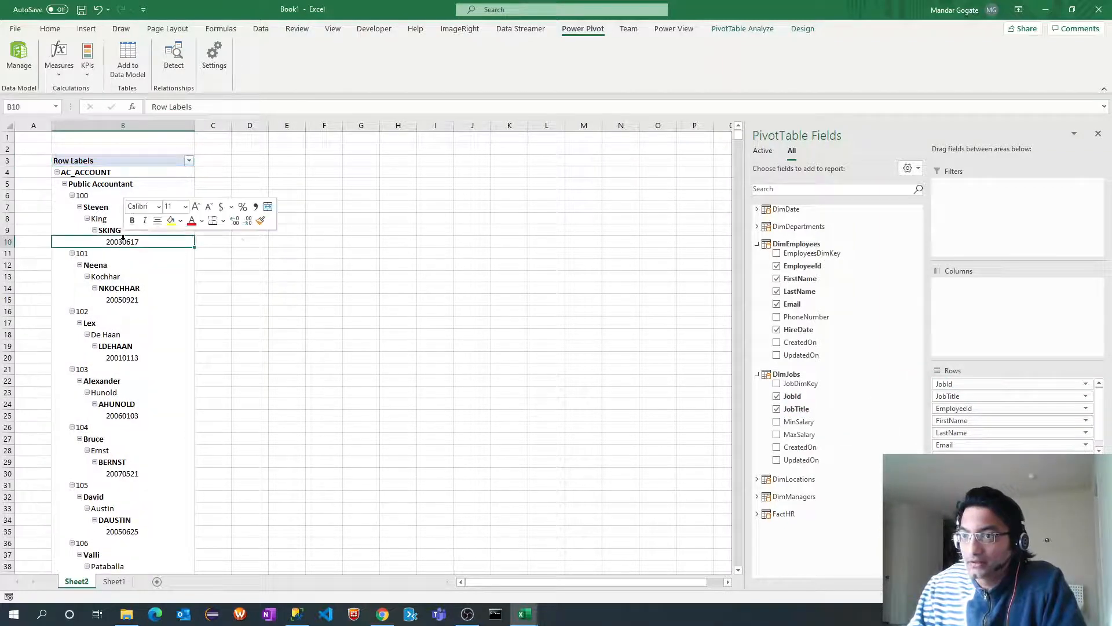
pyautogui.click(179, 534)
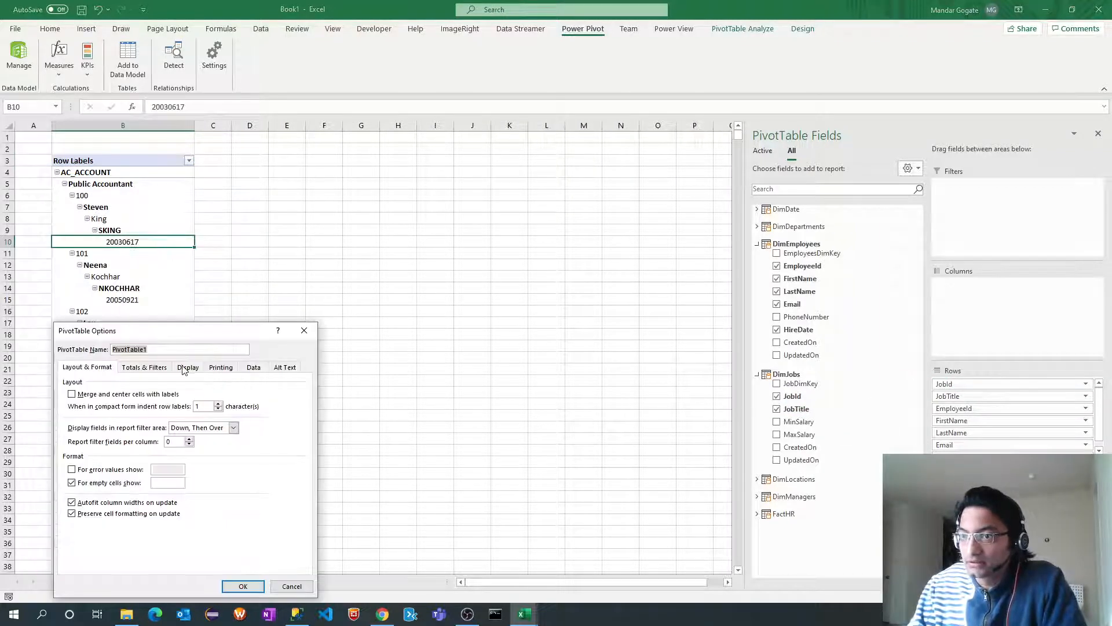
pyautogui.click(188, 367)
pyautogui.moveTo(210, 335); pyautogui.dragTo(321, 236)
pyautogui.click(243, 354)
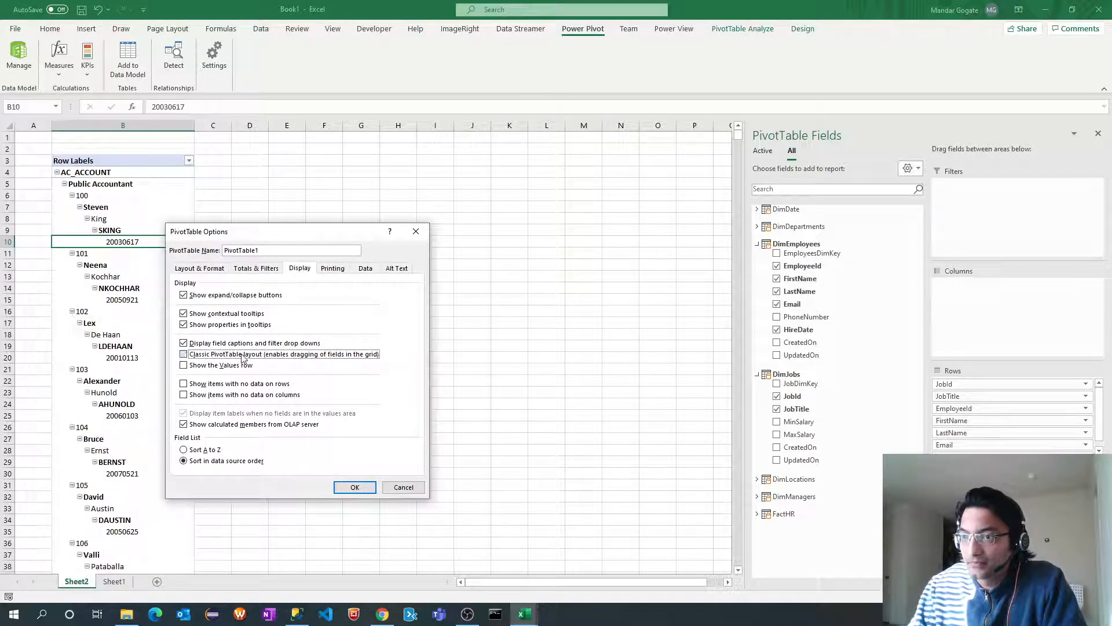
pyautogui.click(351, 487)
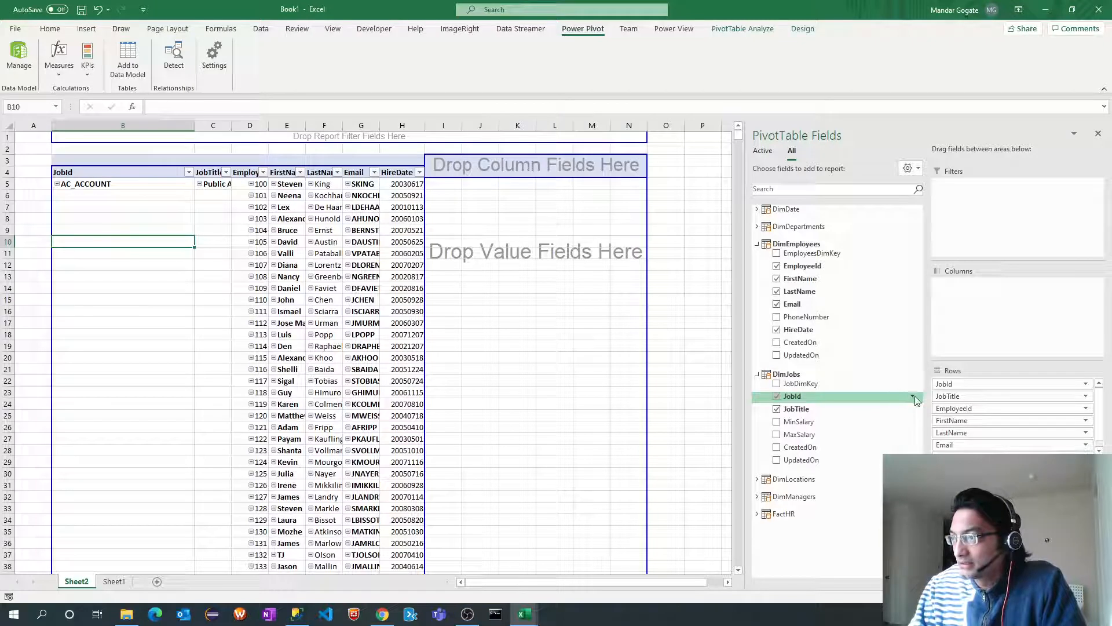
# Filter the PivotTable's JobId field to show only IT_PROG.
pyautogui.click(913, 397)
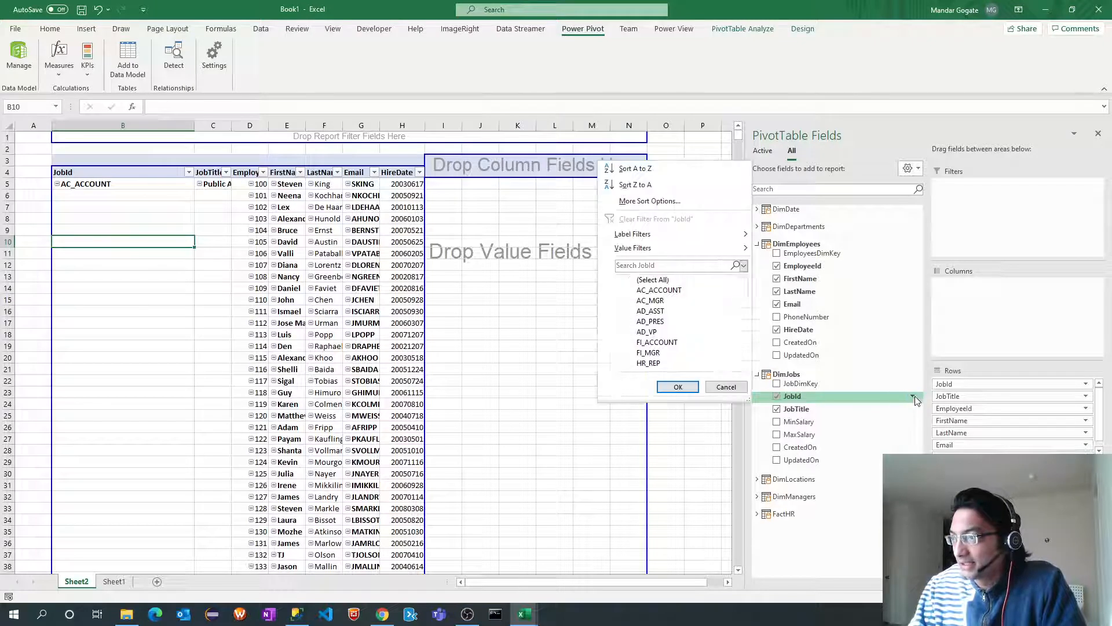
pyautogui.click(633, 280)
pyautogui.moveTo(743, 301); pyautogui.dragTo(740, 316)
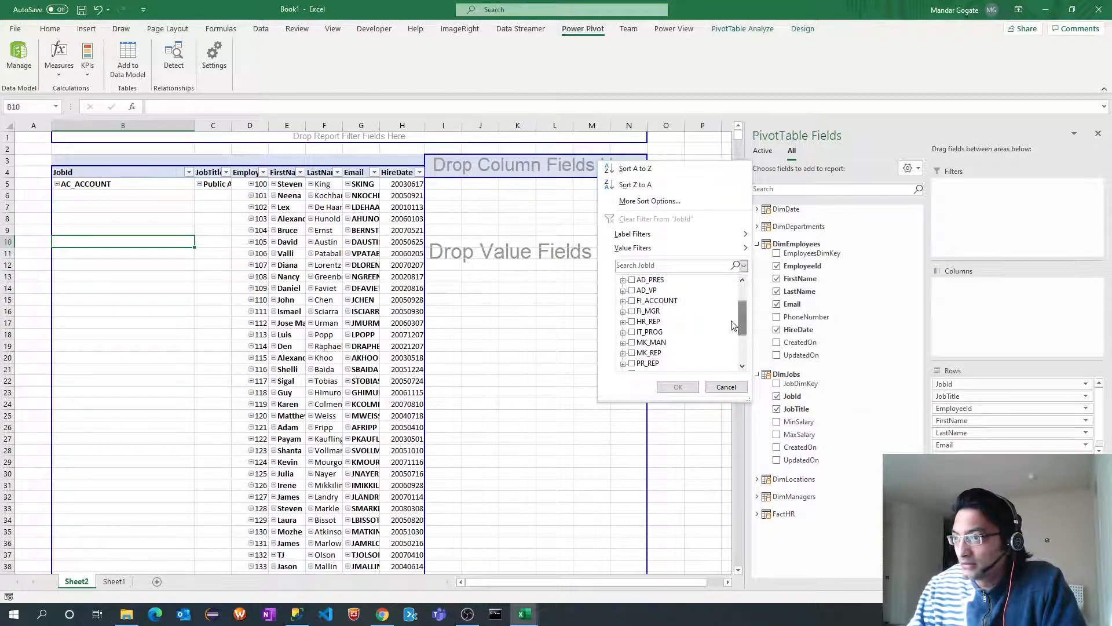
pyautogui.click(633, 332)
pyautogui.click(678, 387)
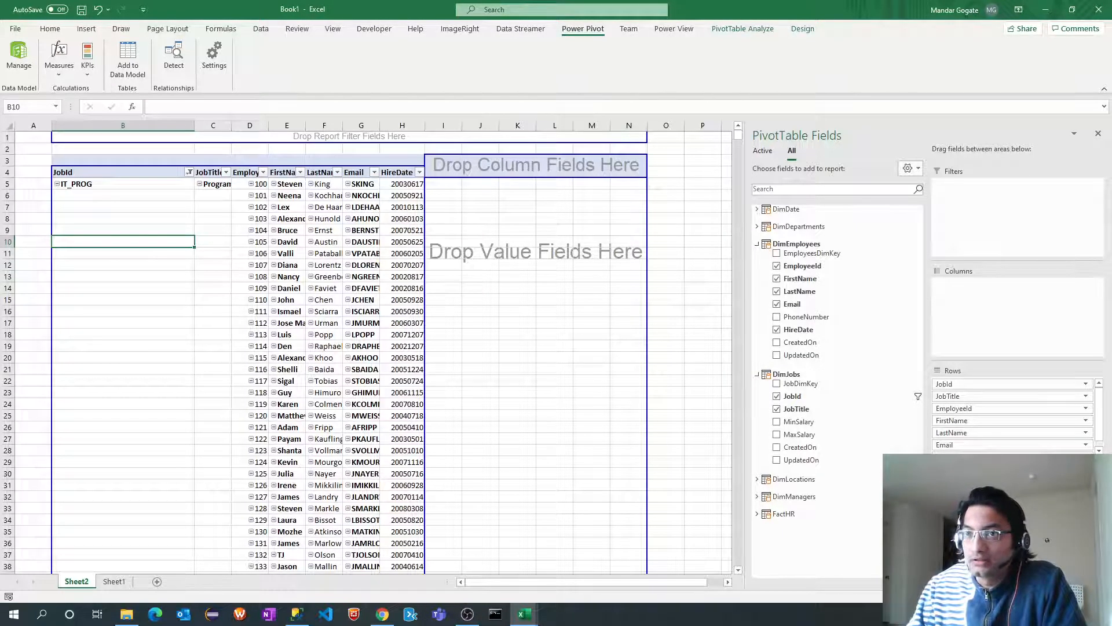
# Autofit all column widths on the sheet and look through the filtered employee rows.
pyautogui.click(9, 125)
pyautogui.doubleClick(54, 125)
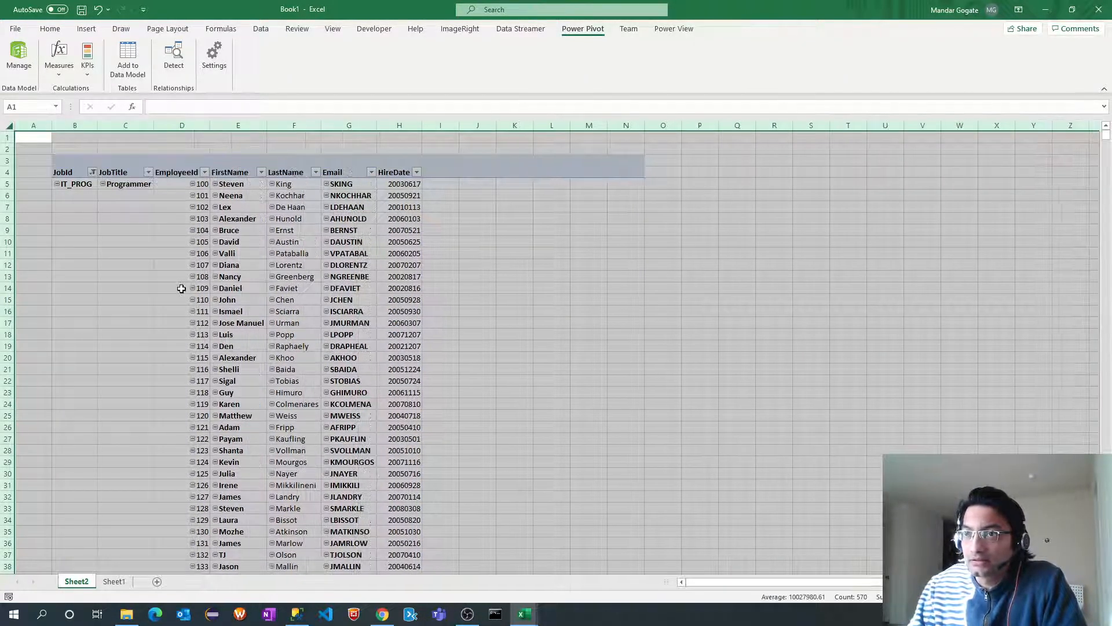
pyautogui.click(91, 240)
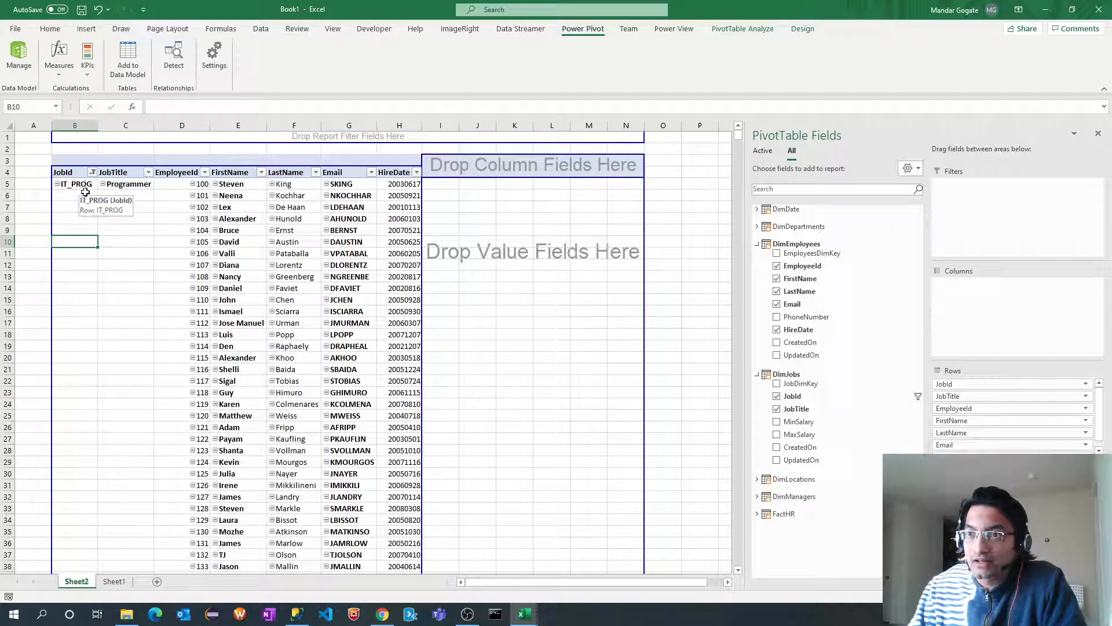
pyautogui.scroll(-18, 268, 316)
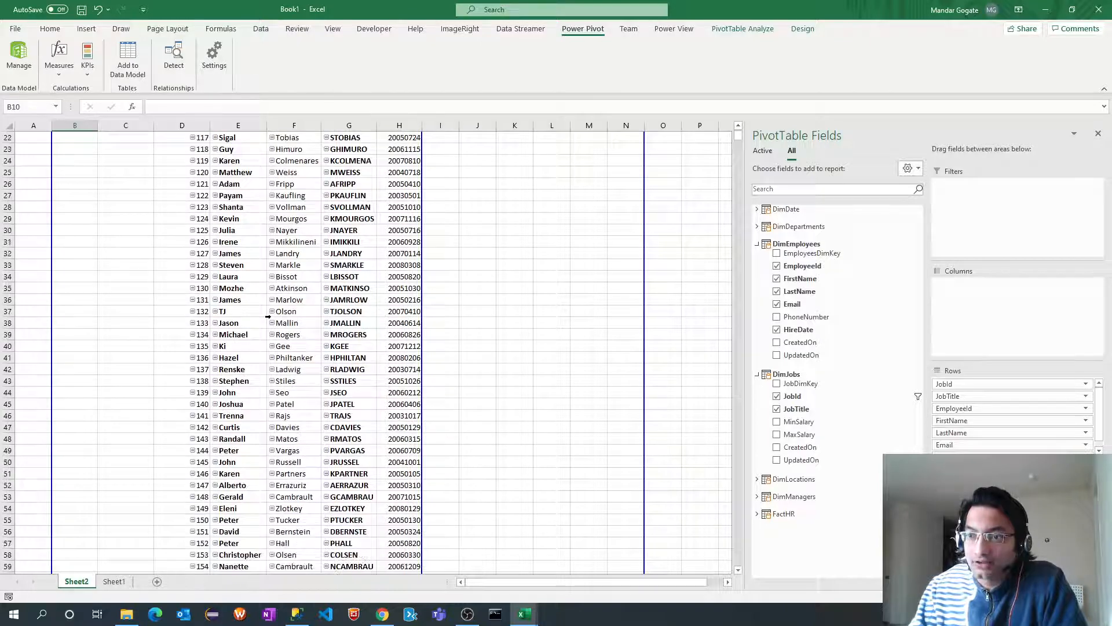
pyautogui.scroll(18, 268, 315)
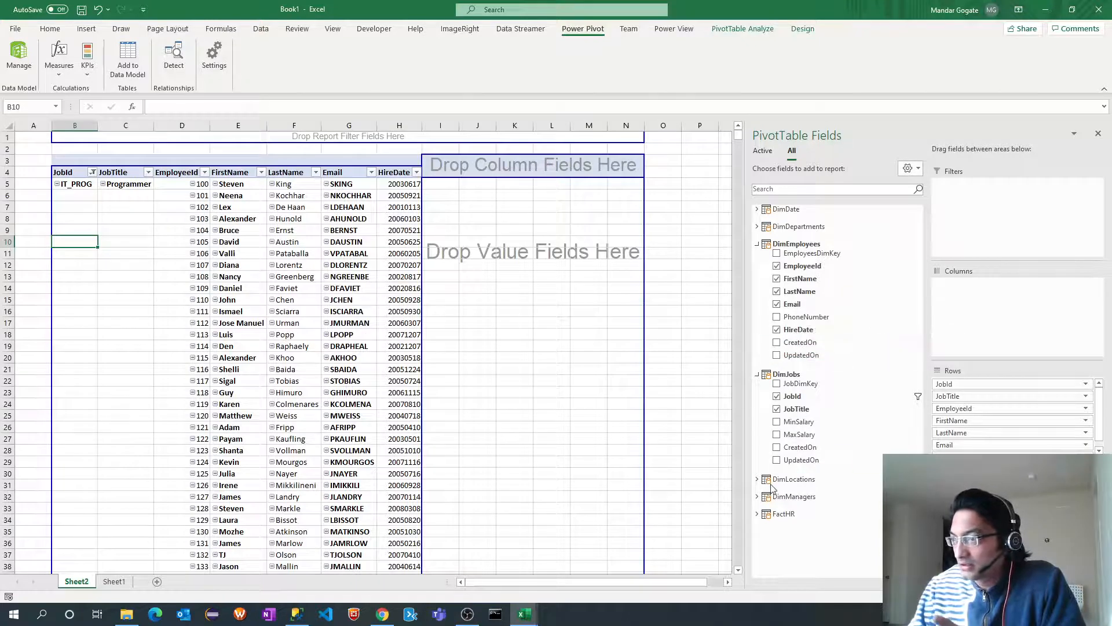
# Add SALARY from FactHR to the PivotTable as summed values, and autofit the column widths.
pyautogui.click(758, 514)
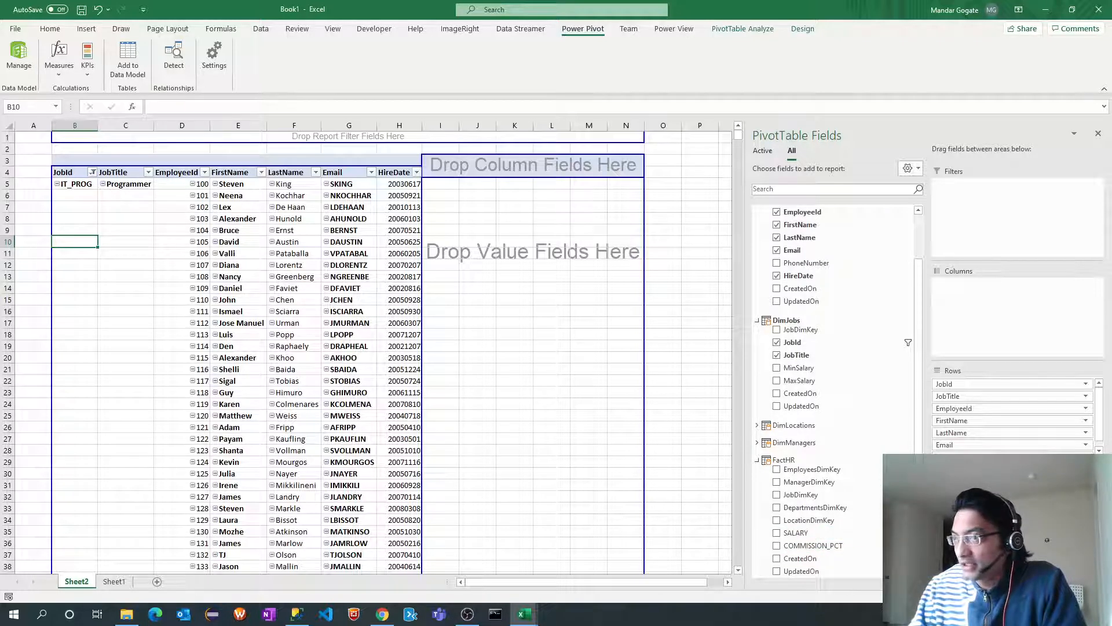
pyautogui.click(777, 533)
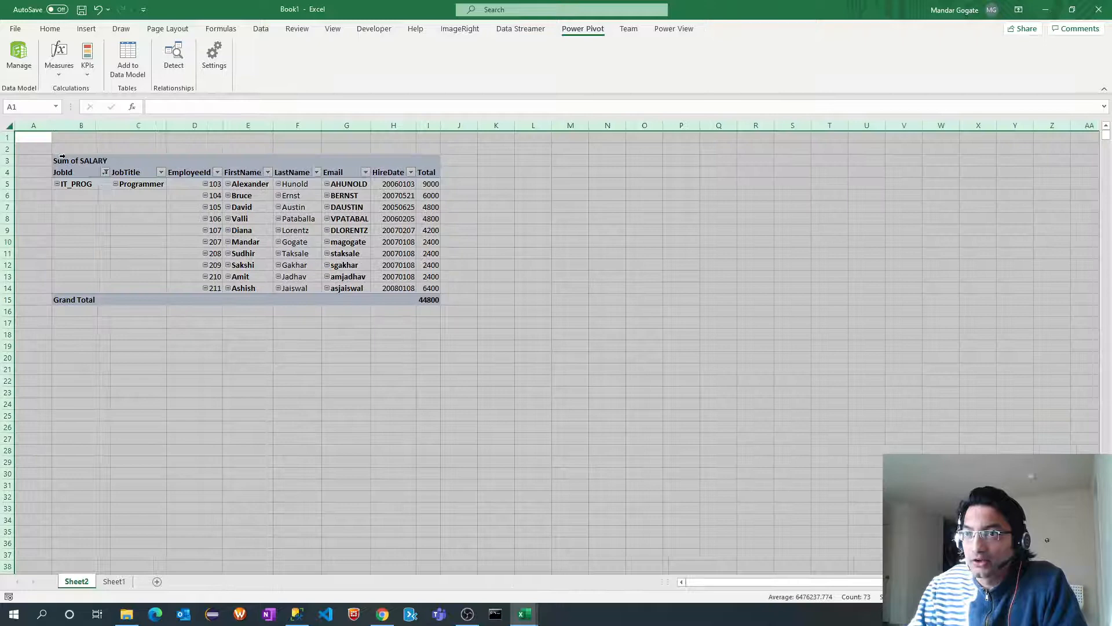
pyautogui.click(241, 393)
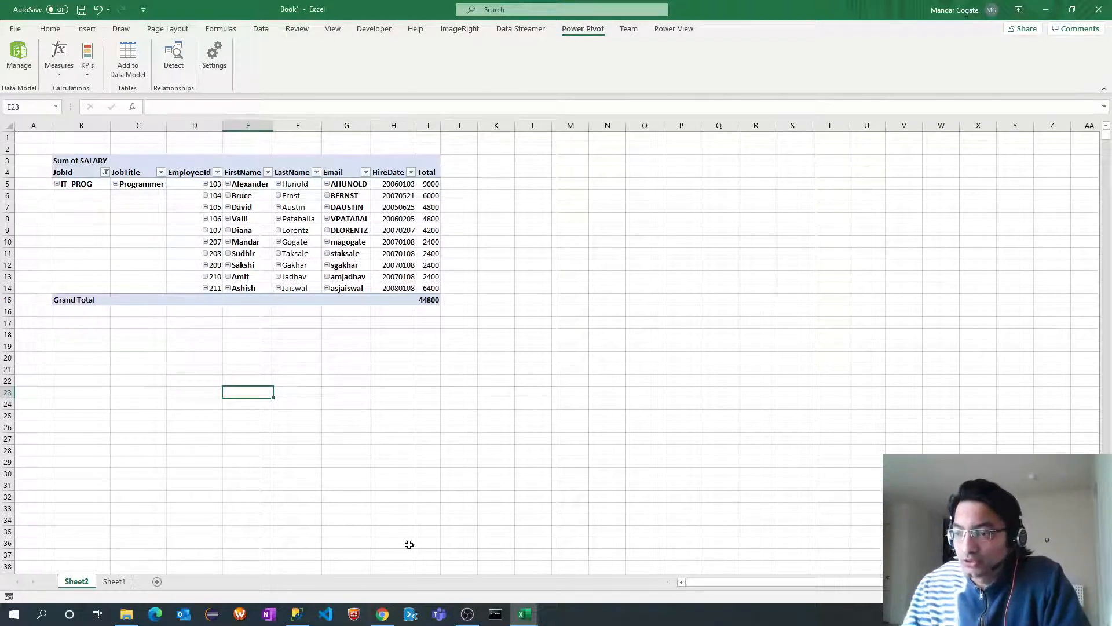
# Switch to the README in Chrome and review the reporting steps on selecting attributes, hiding unneeded fields and creating views.
pyautogui.click(382, 613)
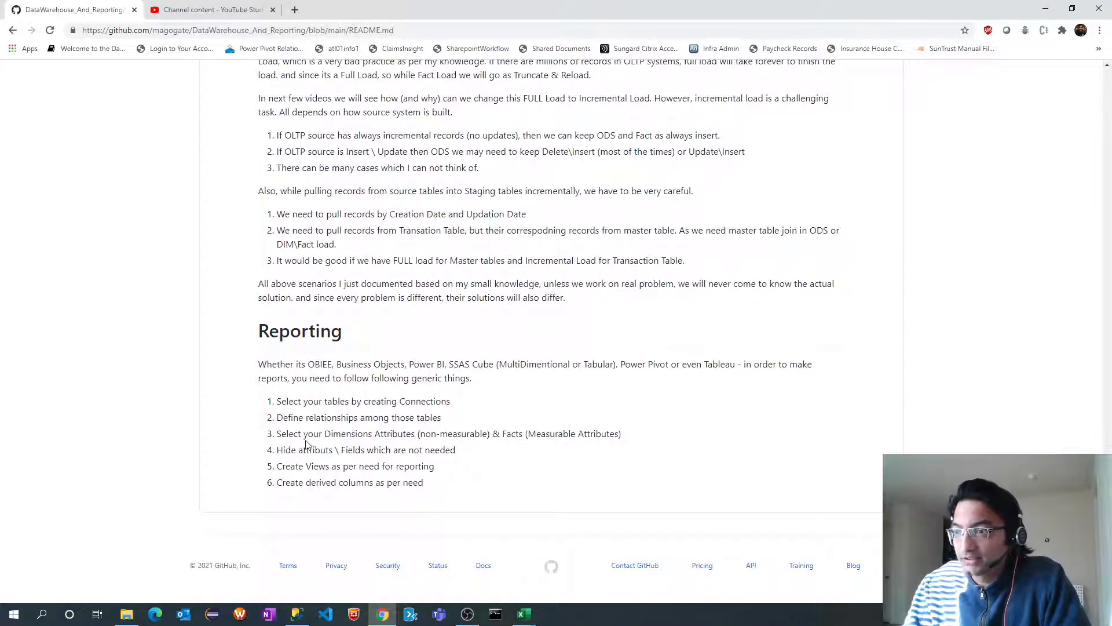
pyautogui.moveTo(320, 439); pyautogui.dragTo(626, 438)
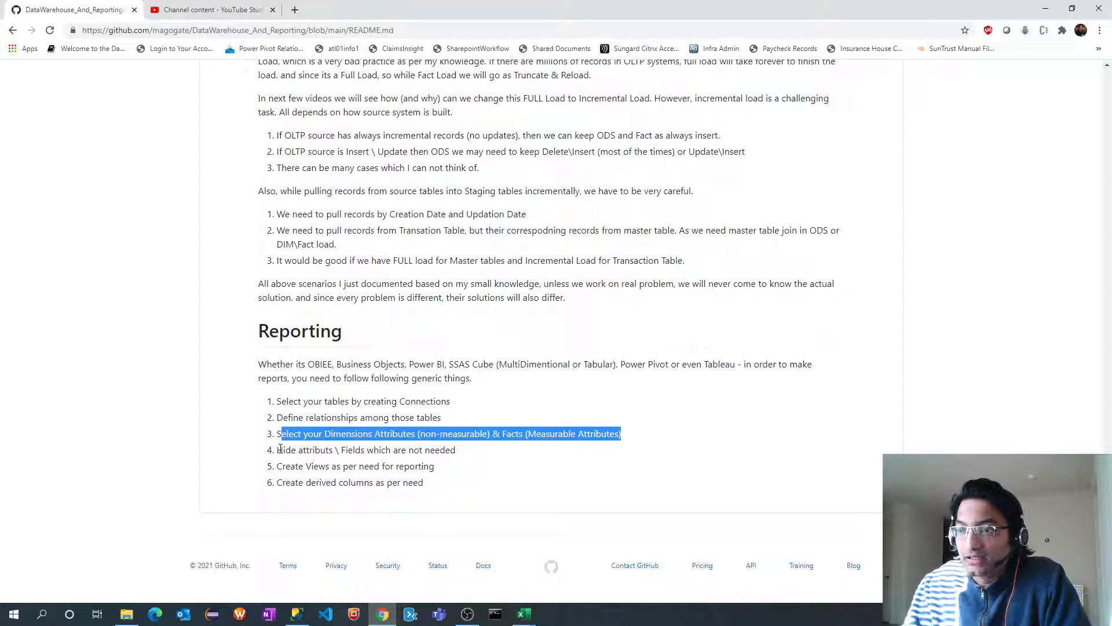
pyautogui.moveTo(281, 449); pyautogui.dragTo(463, 450)
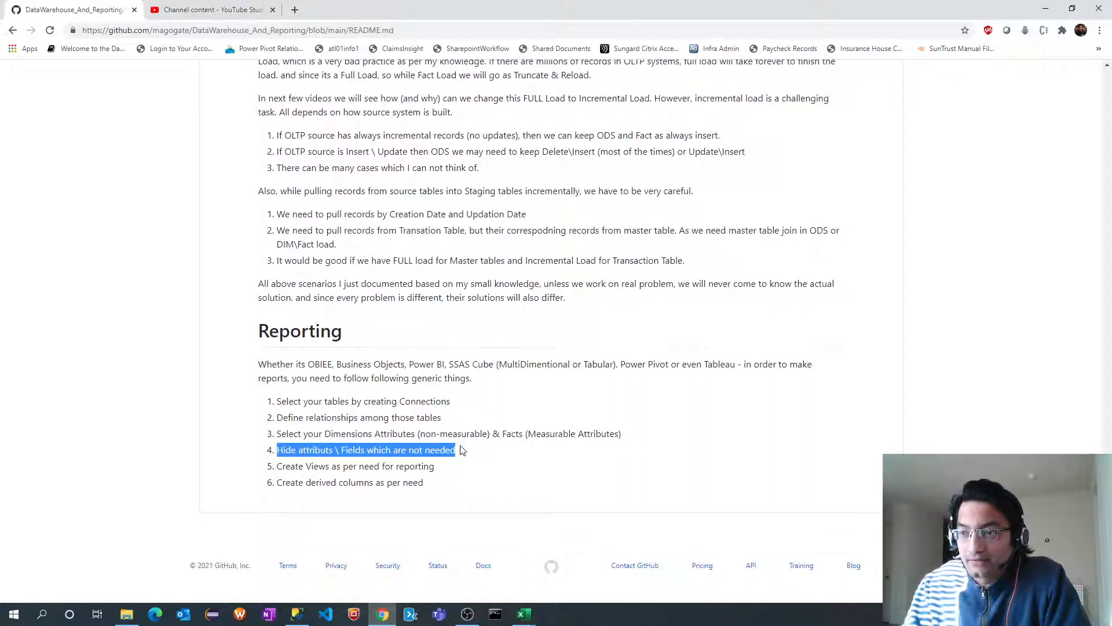
pyautogui.moveTo(280, 466); pyautogui.dragTo(432, 465)
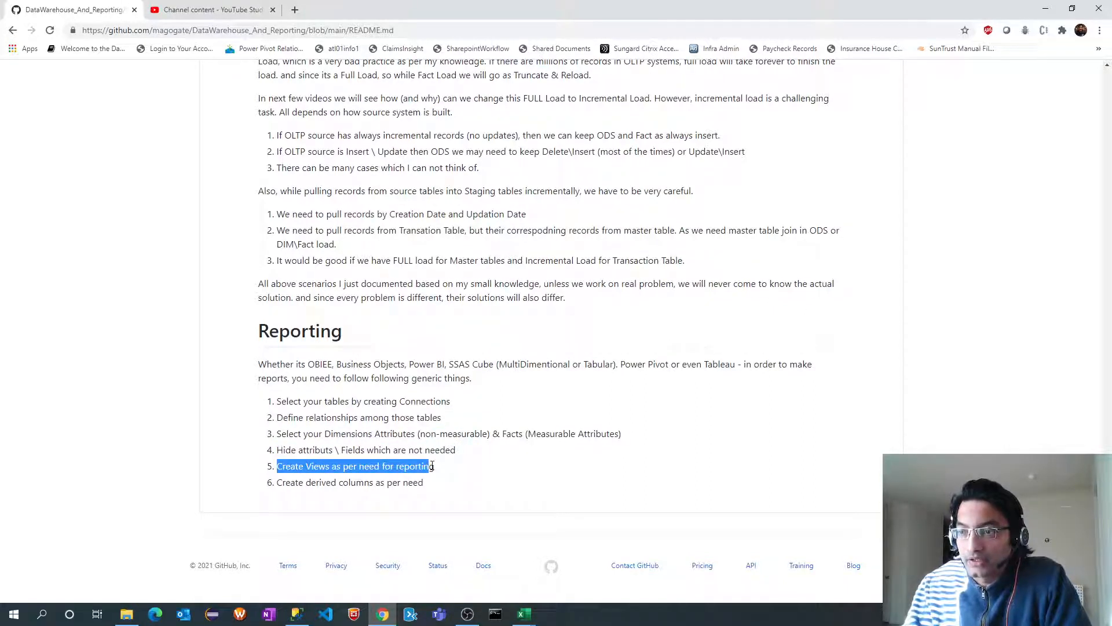
# Review the README's reporting steps on derived columns and views, and switch back to the Power Pivot diagram.
pyautogui.moveTo(278, 483); pyautogui.dragTo(427, 488)
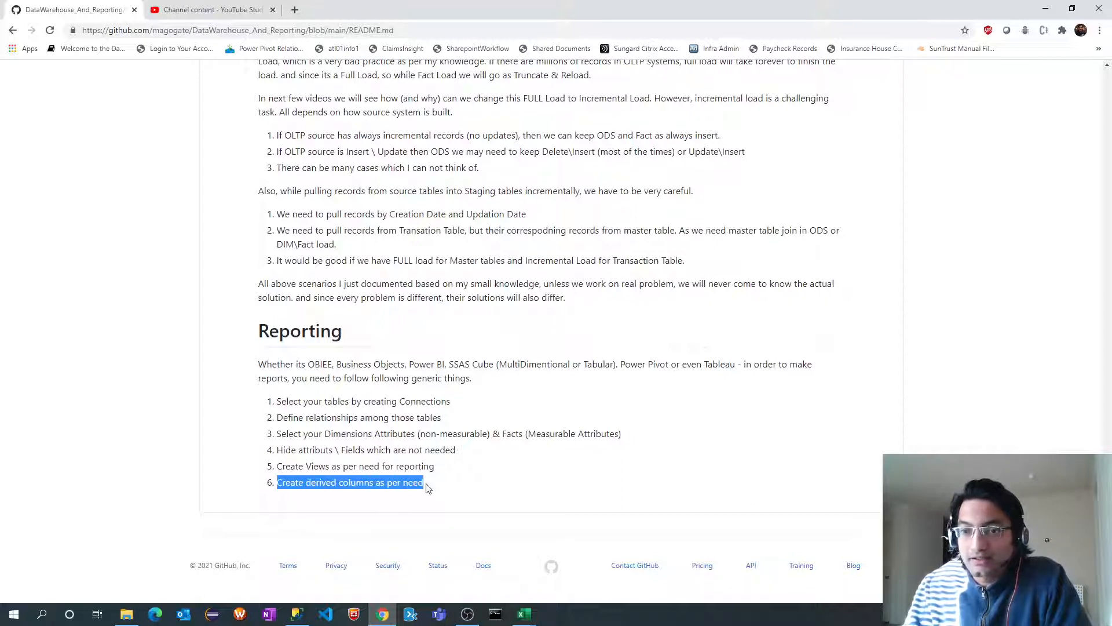
pyautogui.moveTo(279, 466); pyautogui.dragTo(435, 467)
pyautogui.click(523, 613)
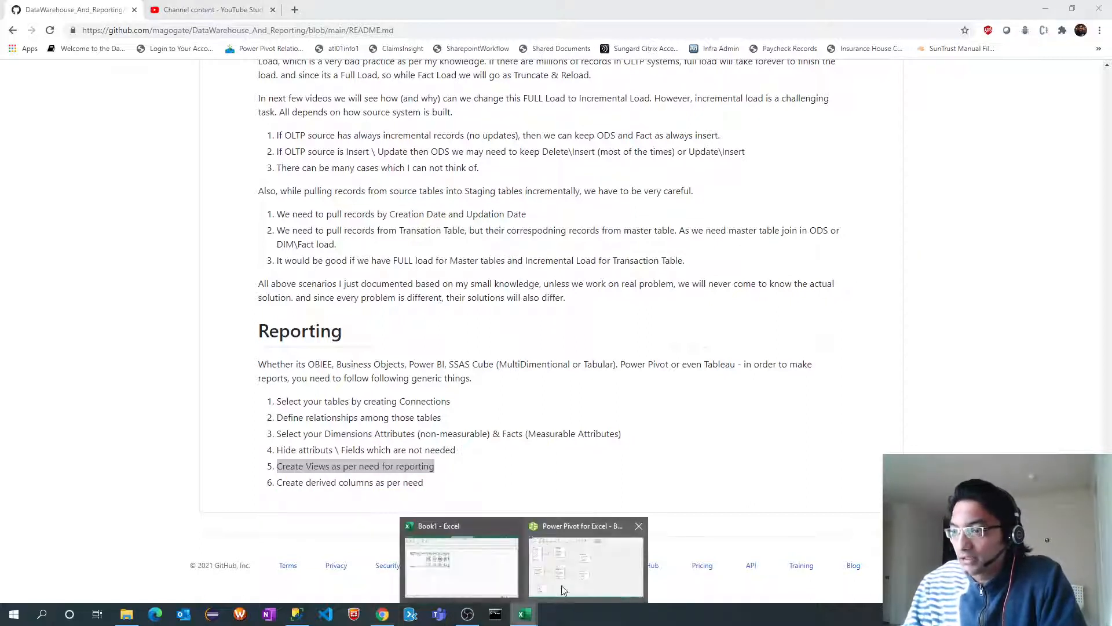
pyautogui.click(570, 579)
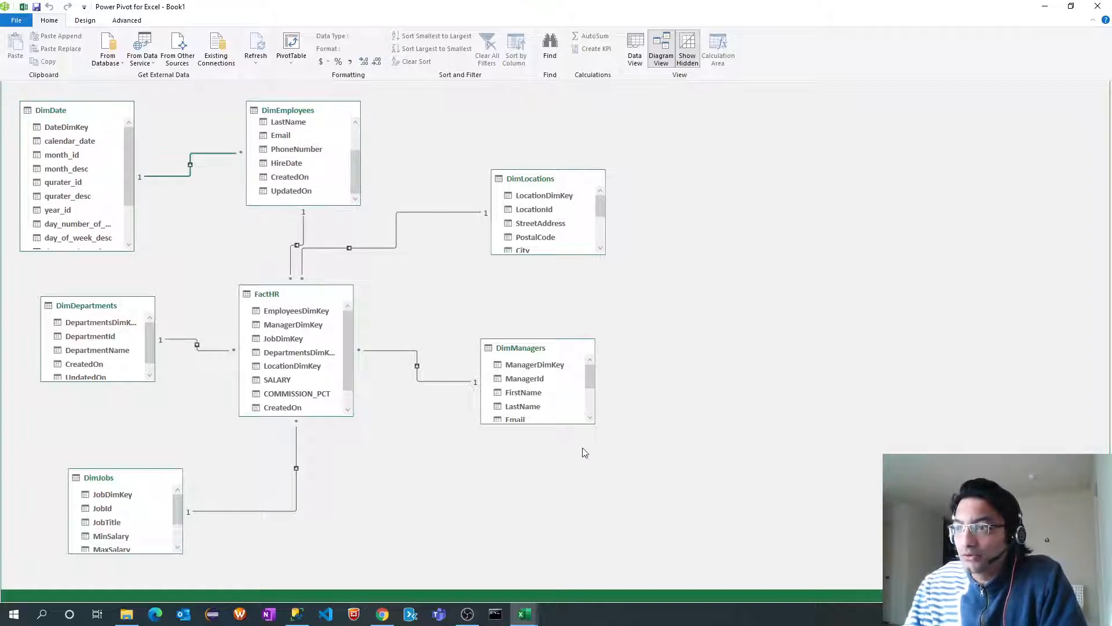
# Enlarge the DimManagers table in the diagram to show all its fields, and rename the DimDate table to DimDateManager.
pyautogui.moveTo(594, 424); pyautogui.dragTo(610, 508)
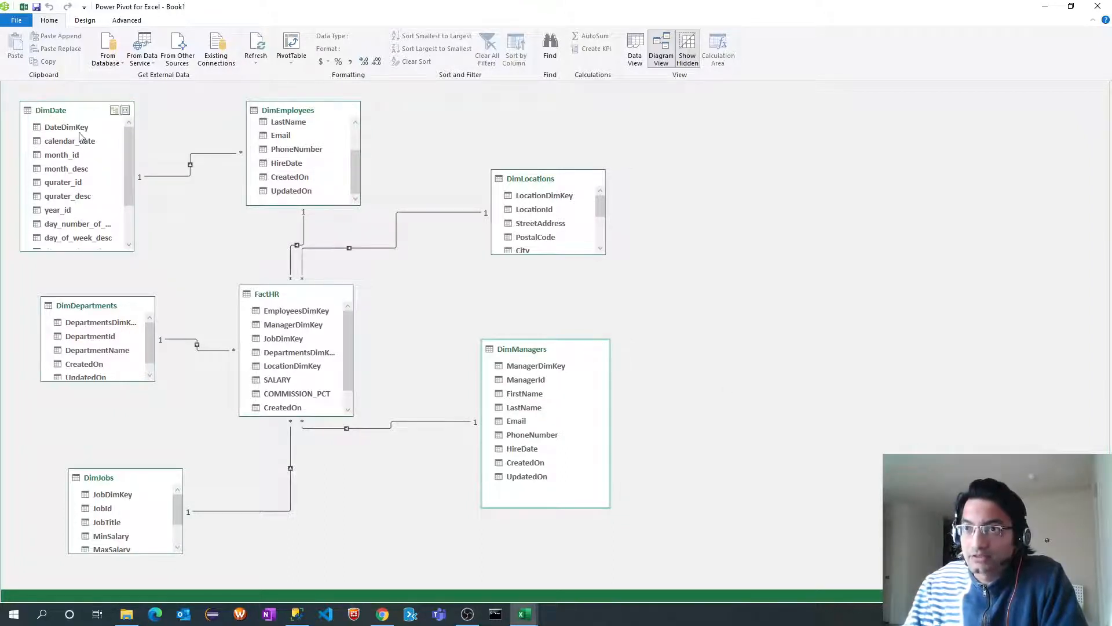
pyautogui.rightClick(46, 112)
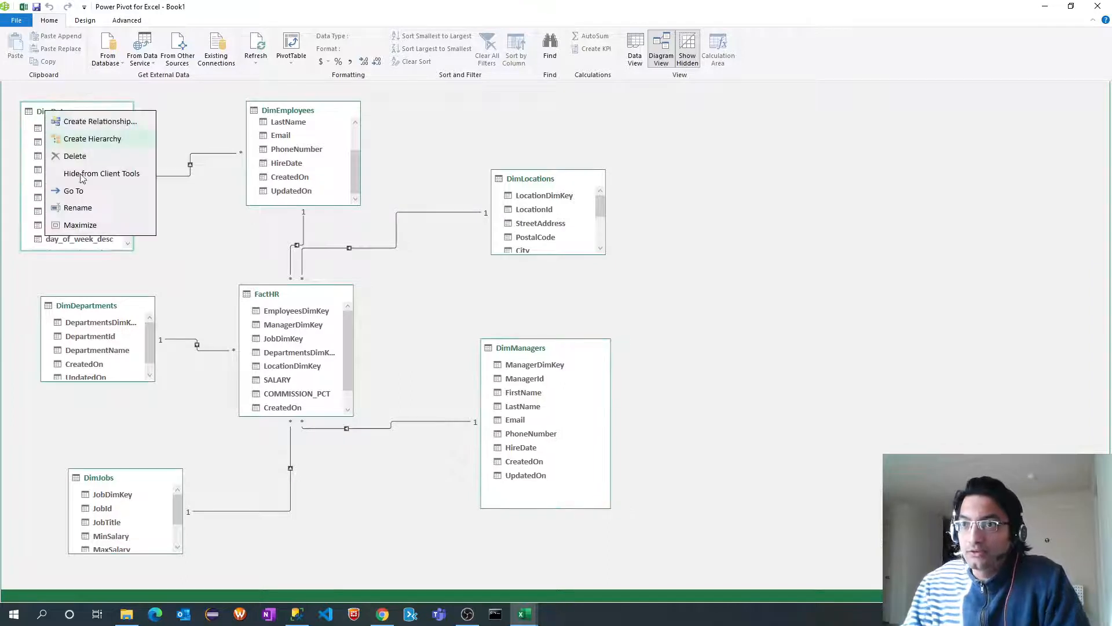
pyautogui.click(74, 212)
pyautogui.press('Right')
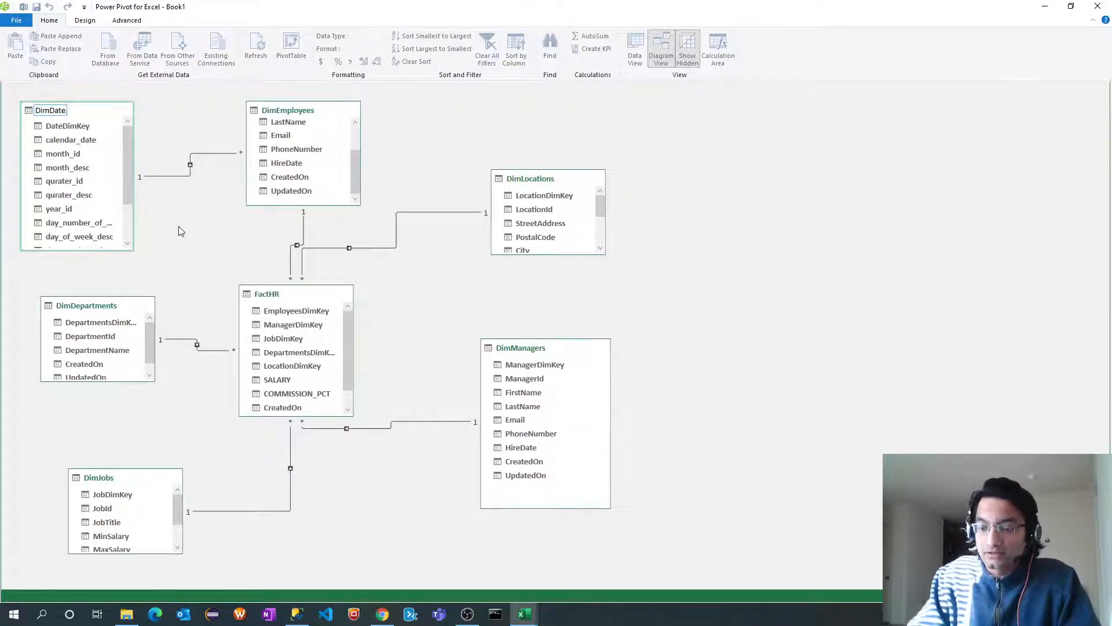
pyautogui.write('Manager')
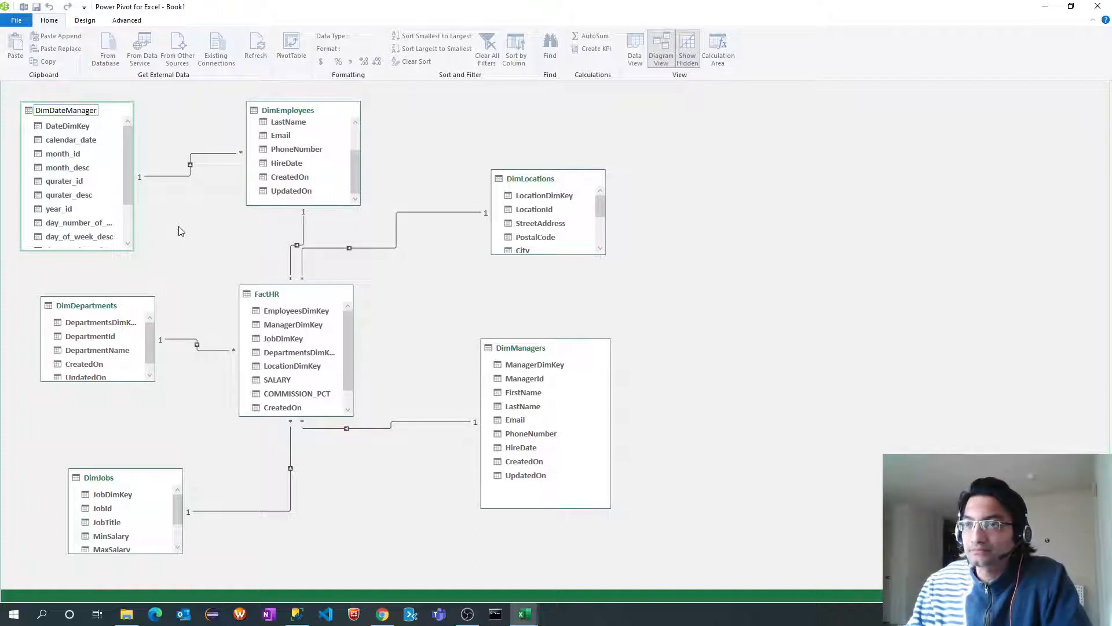
pyautogui.click(186, 123)
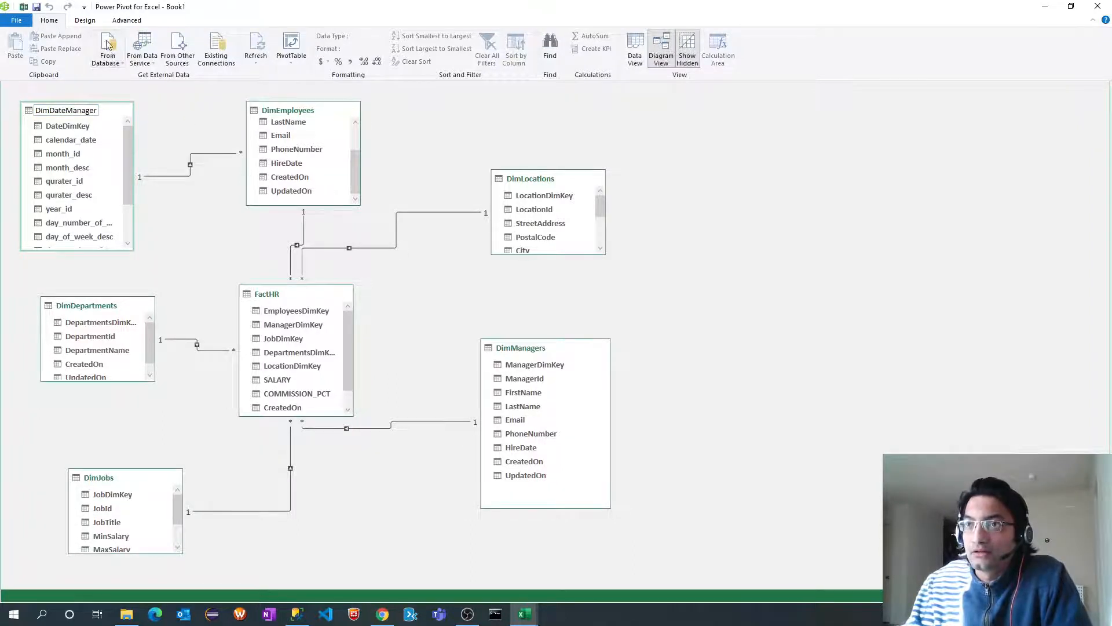
# Set up a SQL Server import connection to the DW database on localhost using Windows Authentication.
pyautogui.click(108, 61)
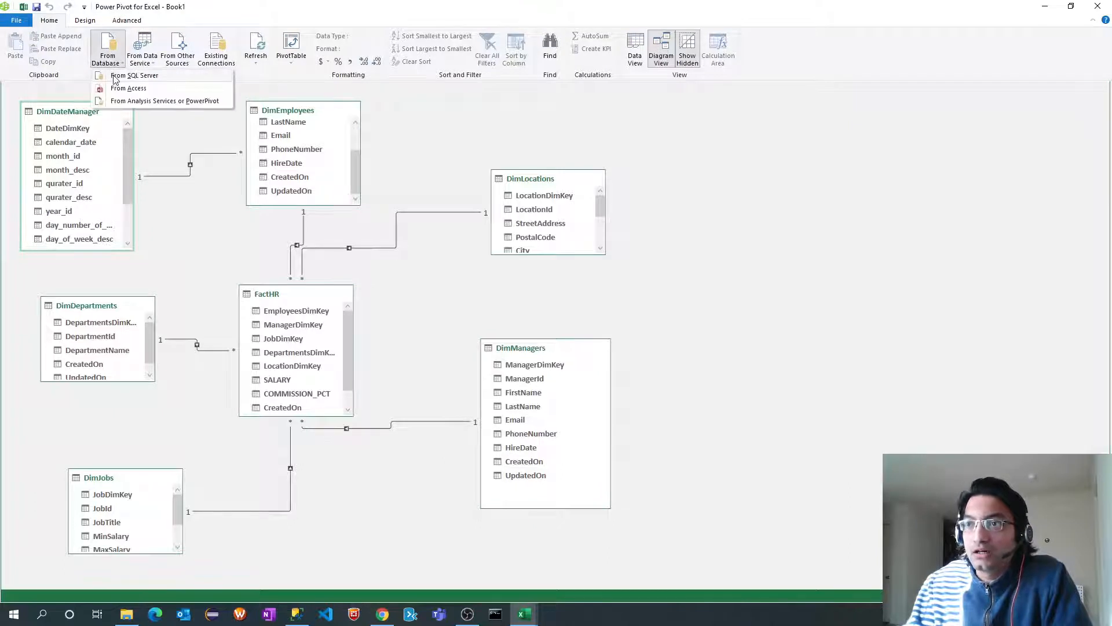
pyautogui.click(114, 80)
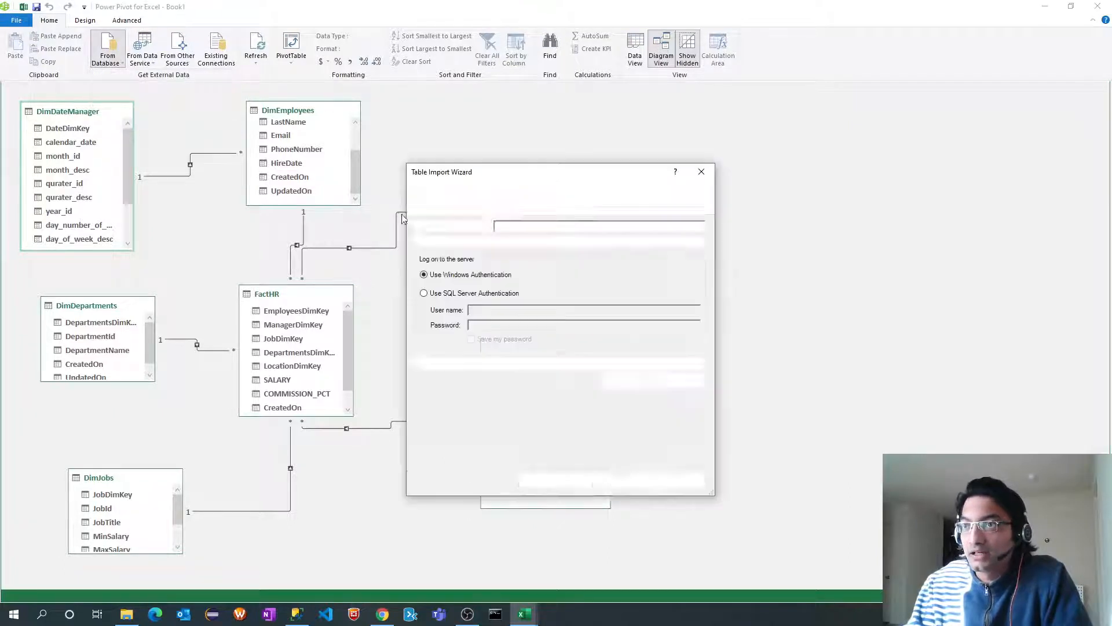
pyautogui.write('loc')
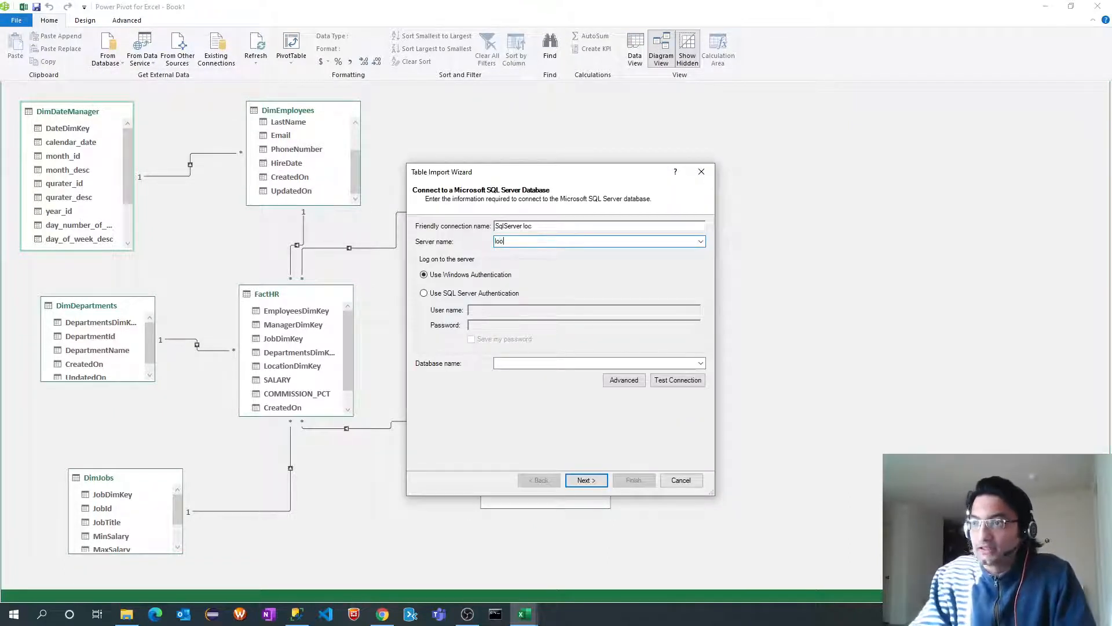
pyautogui.write('alhost')
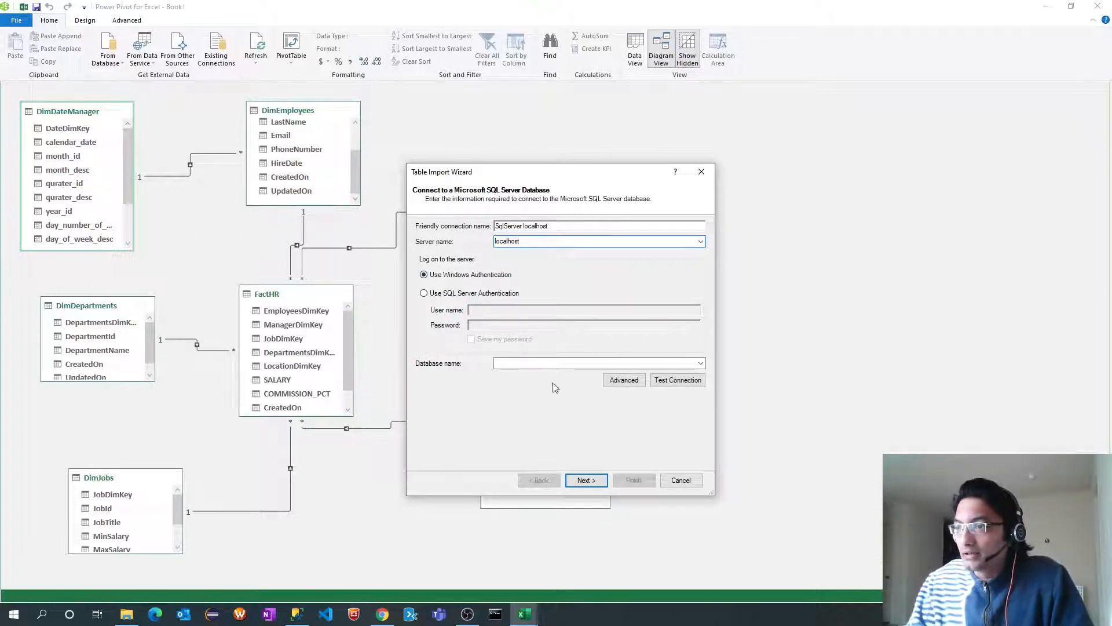
pyautogui.click(700, 363)
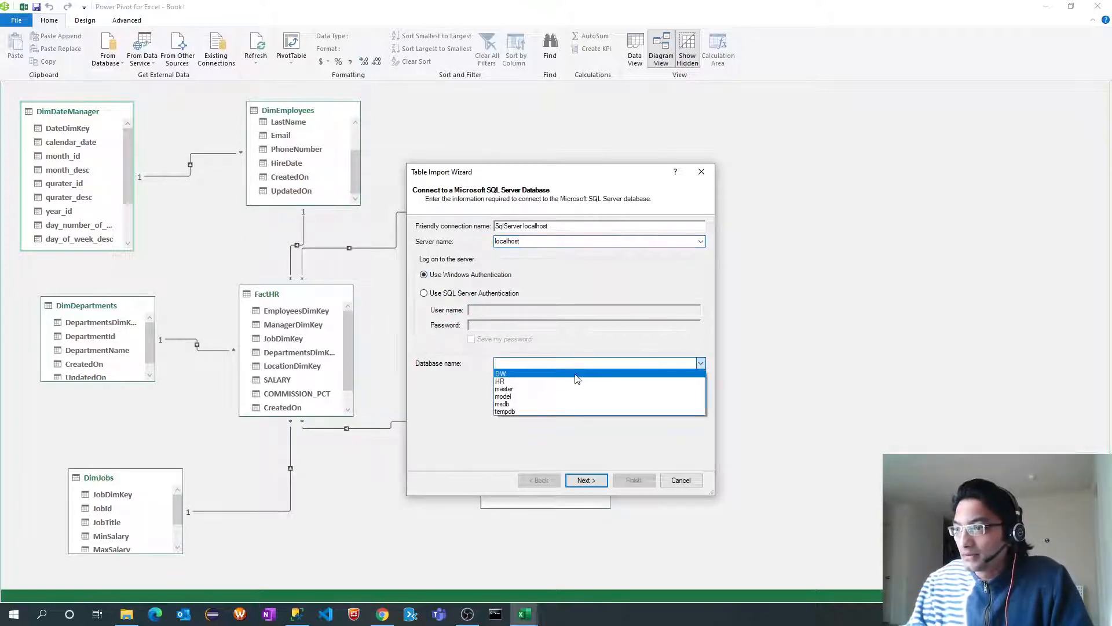
pyautogui.click(576, 374)
pyautogui.click(586, 480)
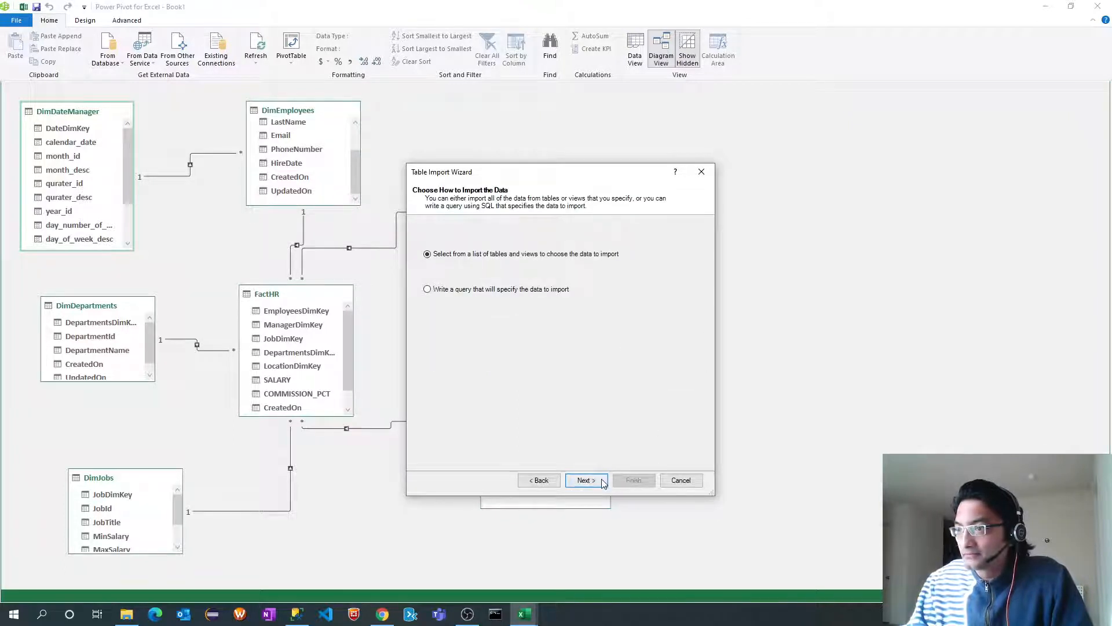
# Choose to select from the list of tables and views, and import only the DimDate table into the model.
pyautogui.click(603, 481)
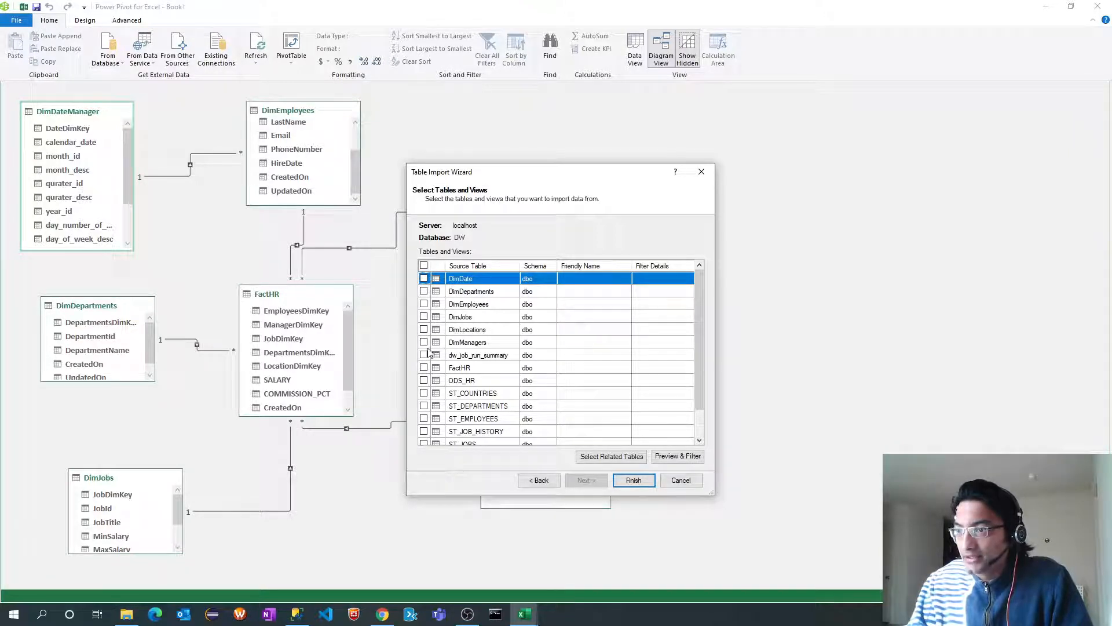
pyautogui.click(423, 278)
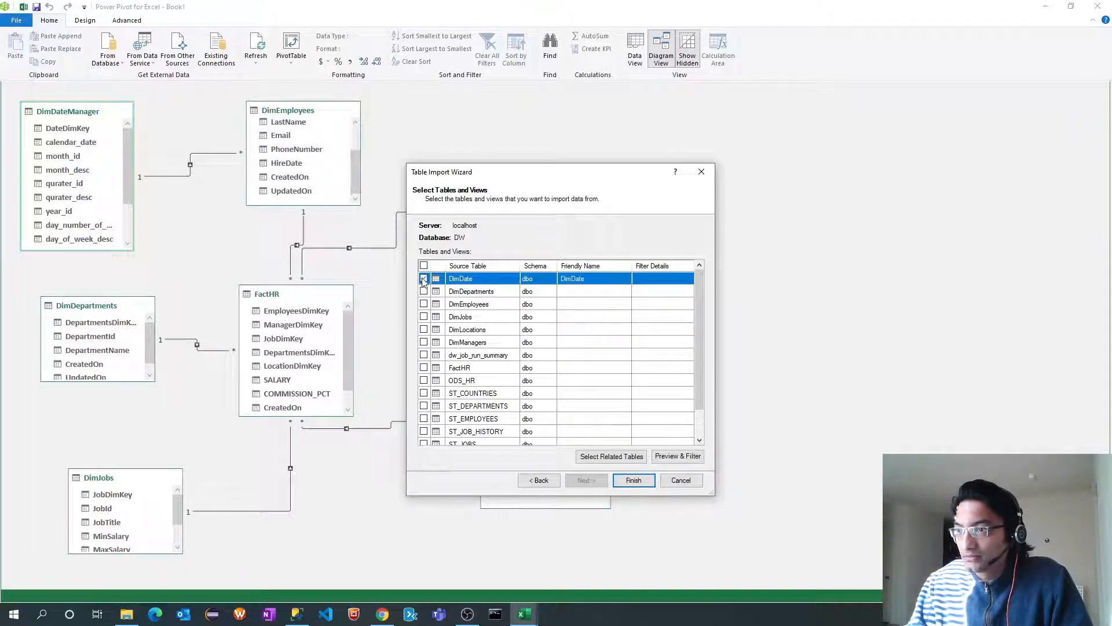
pyautogui.click(620, 484)
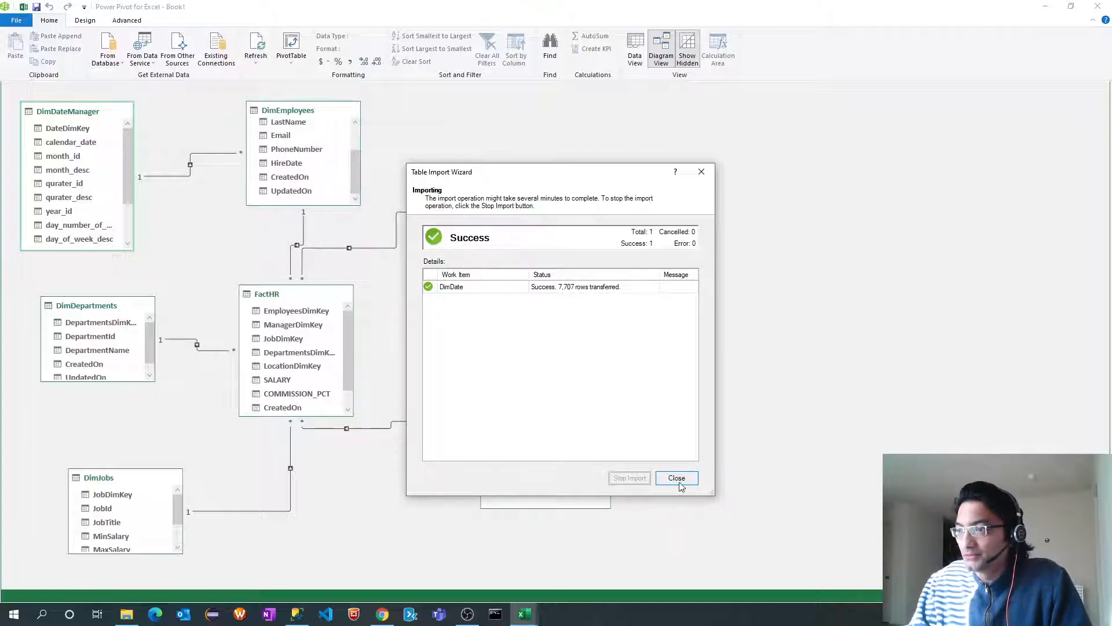
pyautogui.click(676, 477)
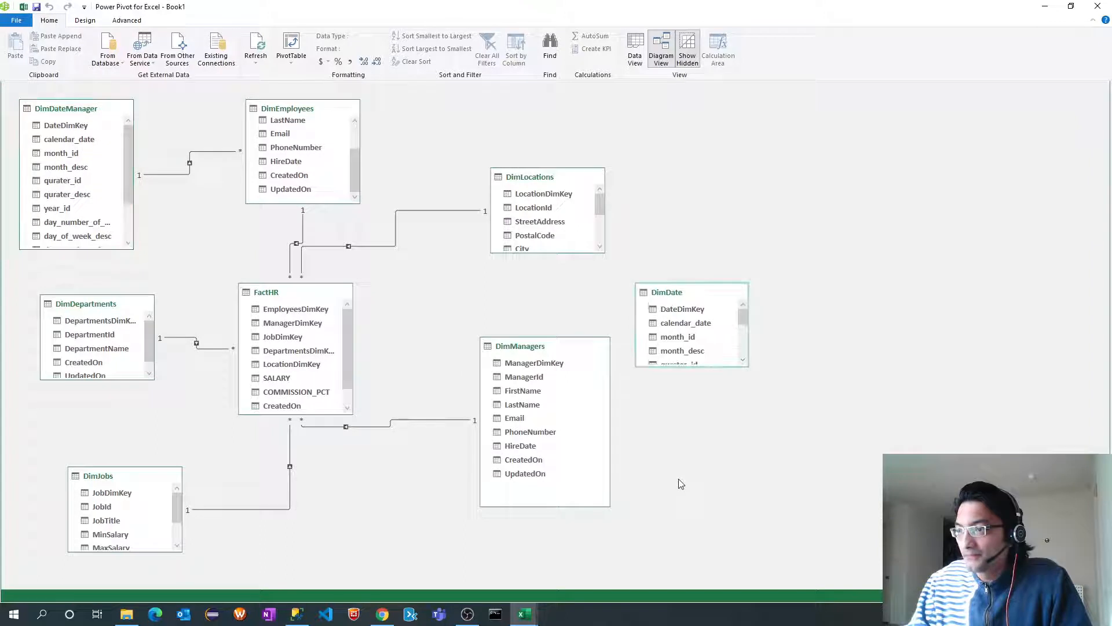
# Rename the newly imported DimDate table to DimDateEmployees.
pyautogui.rightClick(680, 296)
pyautogui.click(711, 388)
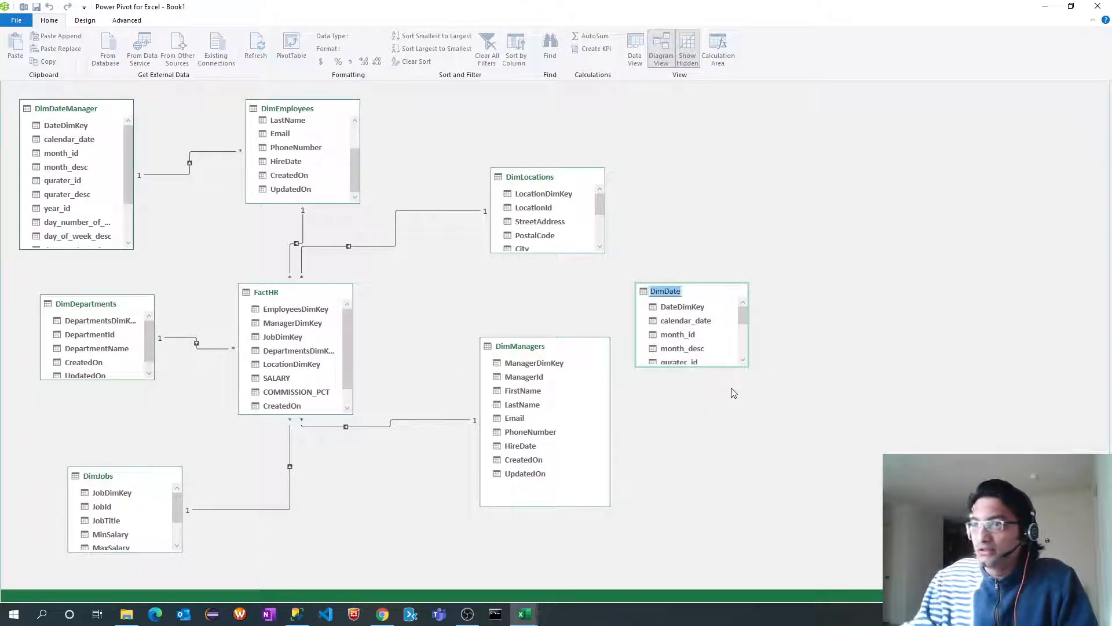
pyautogui.press('Right')
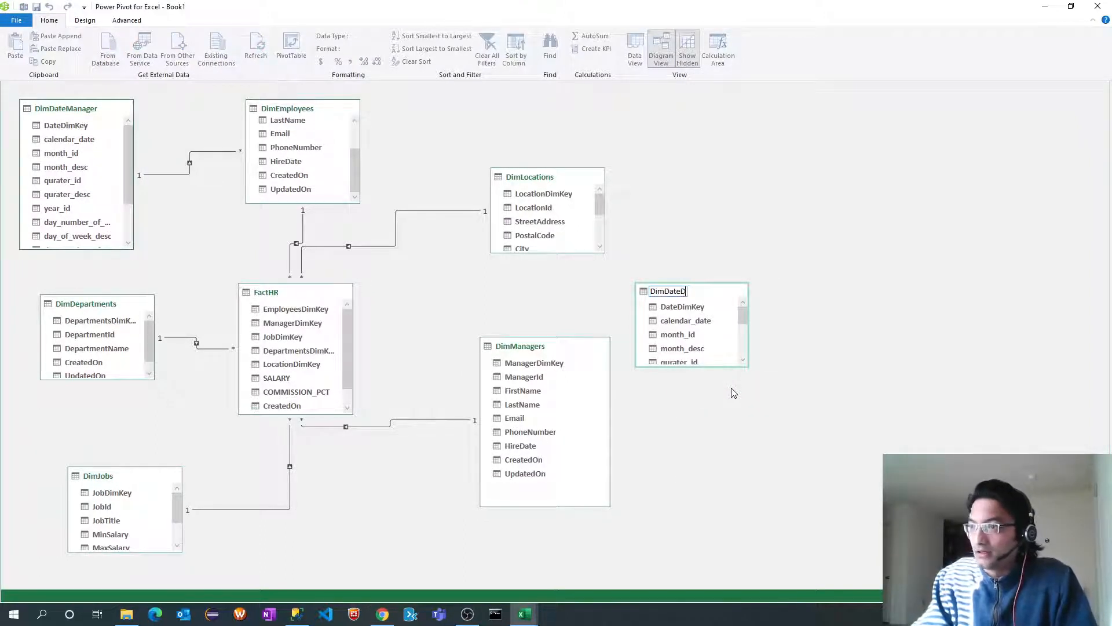
pyautogui.press('BackSpace')
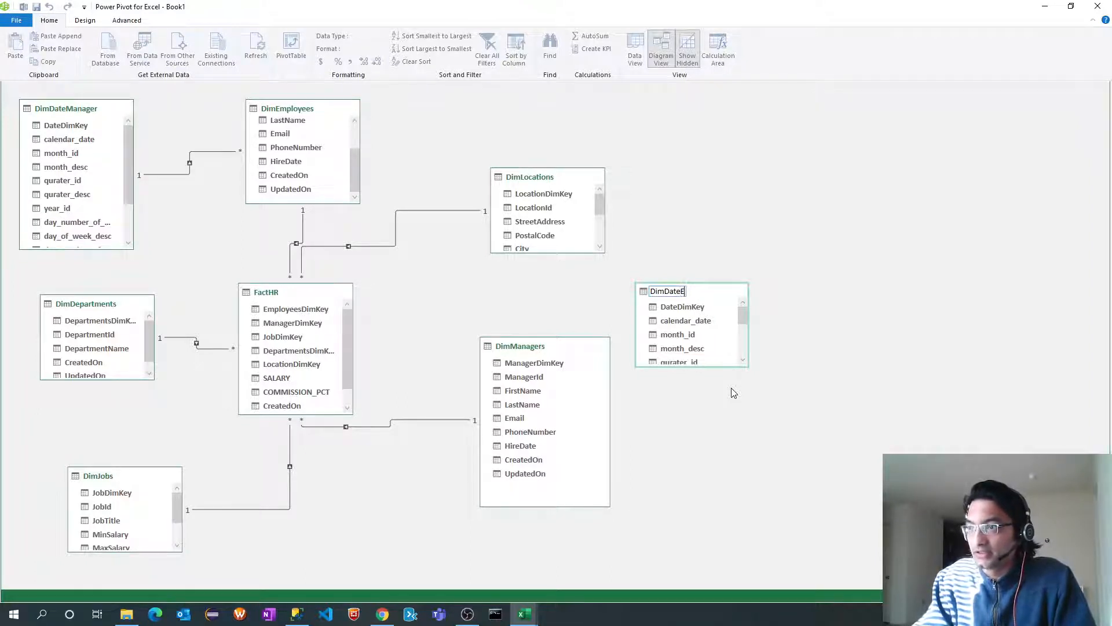
pyautogui.write('Employees')
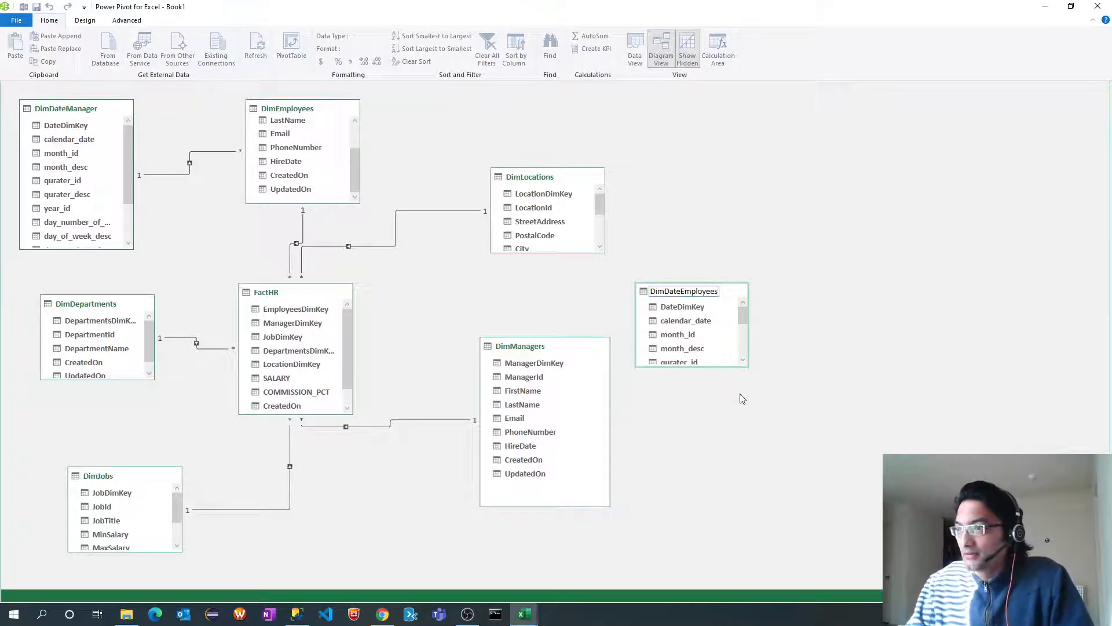
# Delete the relationship between DateDimKey in DimDateManager and HireDate in DimEmployees from the model.
pyautogui.click(168, 174)
pyautogui.rightClick(168, 175)
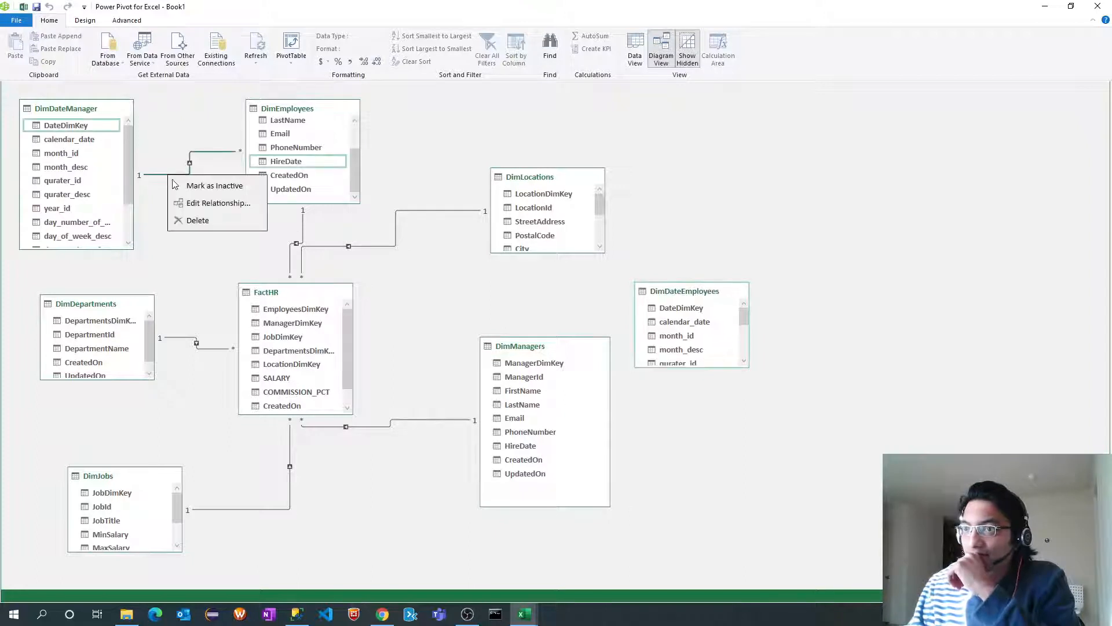
pyautogui.click(198, 221)
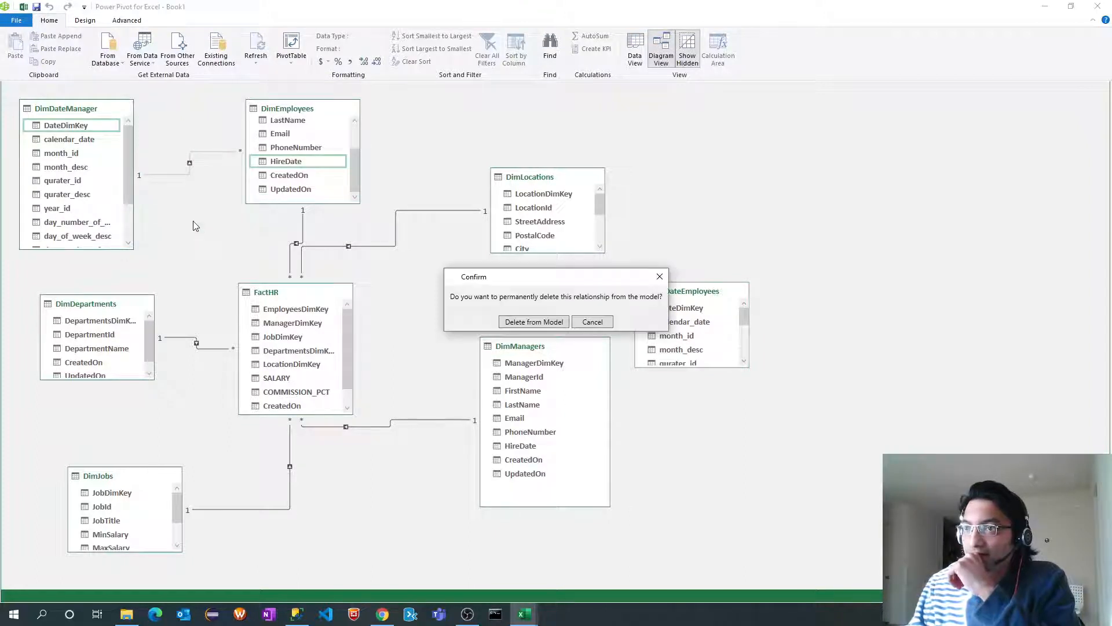
pyautogui.click(547, 327)
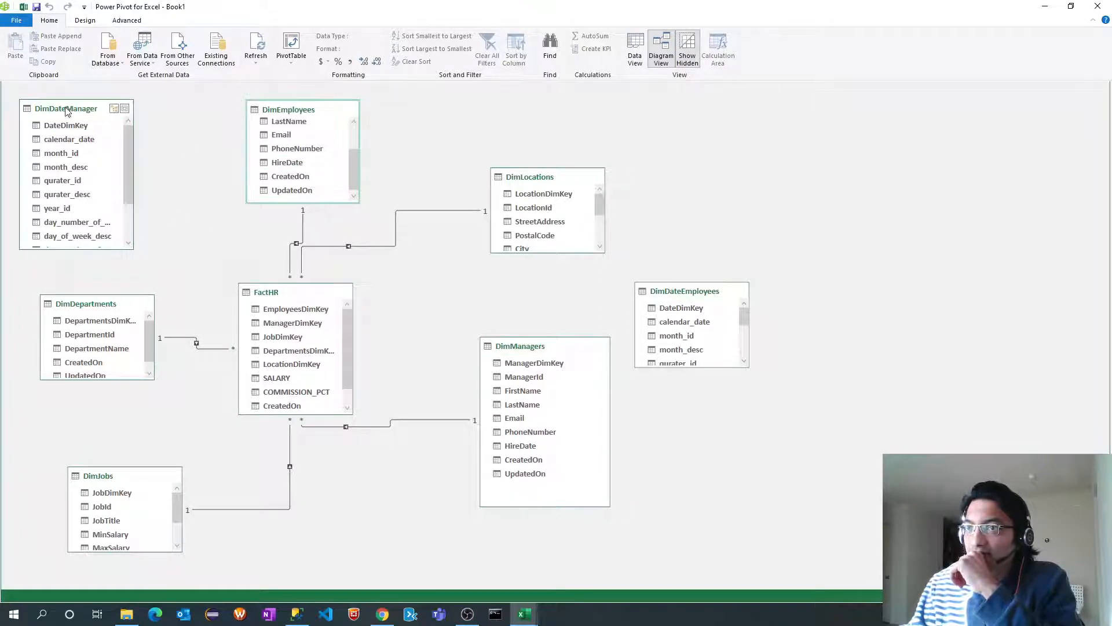
# Place DimDateEmployees beside DimEmployees and DimDateManager beside DimManagers, and relate each HireDate to the adjacent date table's DateDimKey.
pyautogui.moveTo(66, 110); pyautogui.dragTo(734, 433)
pyautogui.moveTo(673, 292); pyautogui.dragTo(88, 121)
pyautogui.moveTo(282, 168); pyautogui.dragTo(104, 135)
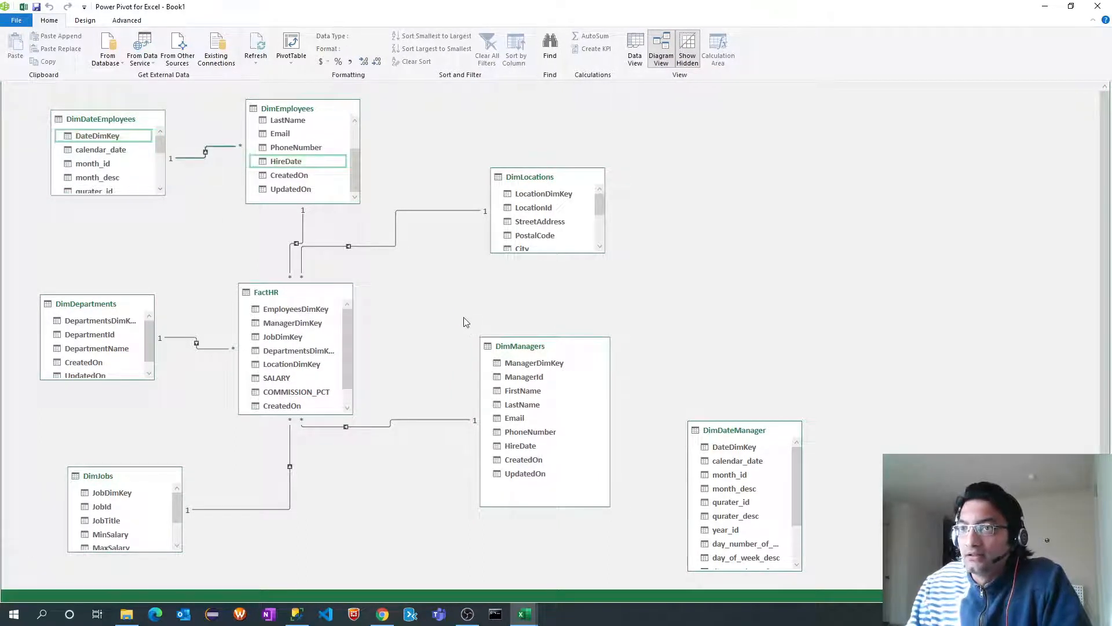
pyautogui.moveTo(521, 447); pyautogui.dragTo(721, 451)
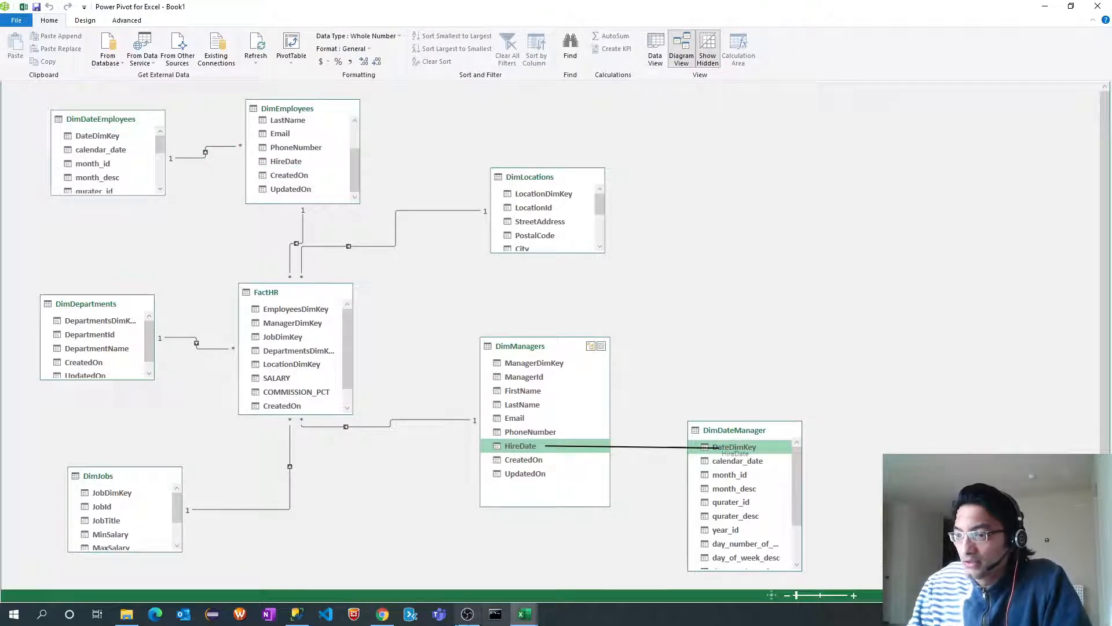
# Check the README's step on hiding attributes and fields that are not needed, and return to the Power Pivot diagram.
pyautogui.click(382, 613)
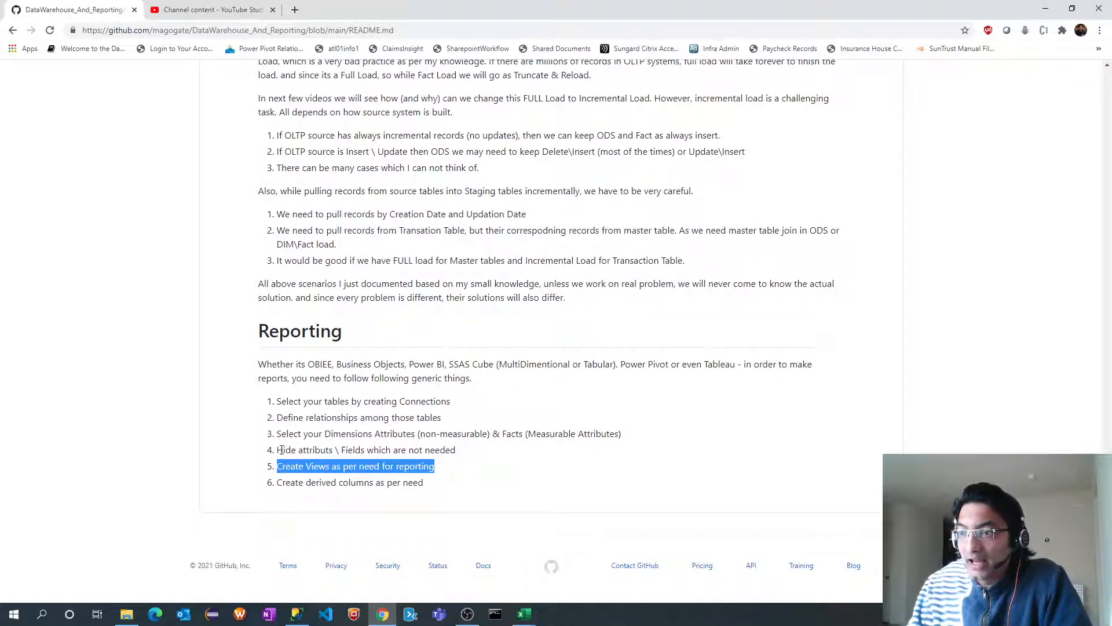
pyautogui.moveTo(278, 450); pyautogui.dragTo(463, 459)
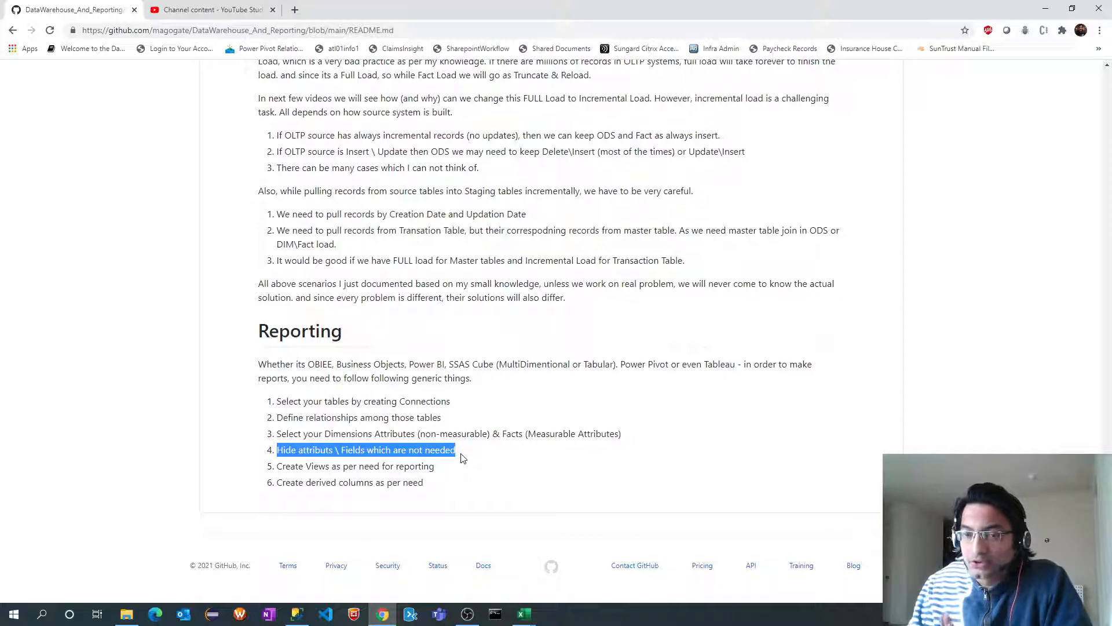
pyautogui.hotkey('alt', 'Tab')
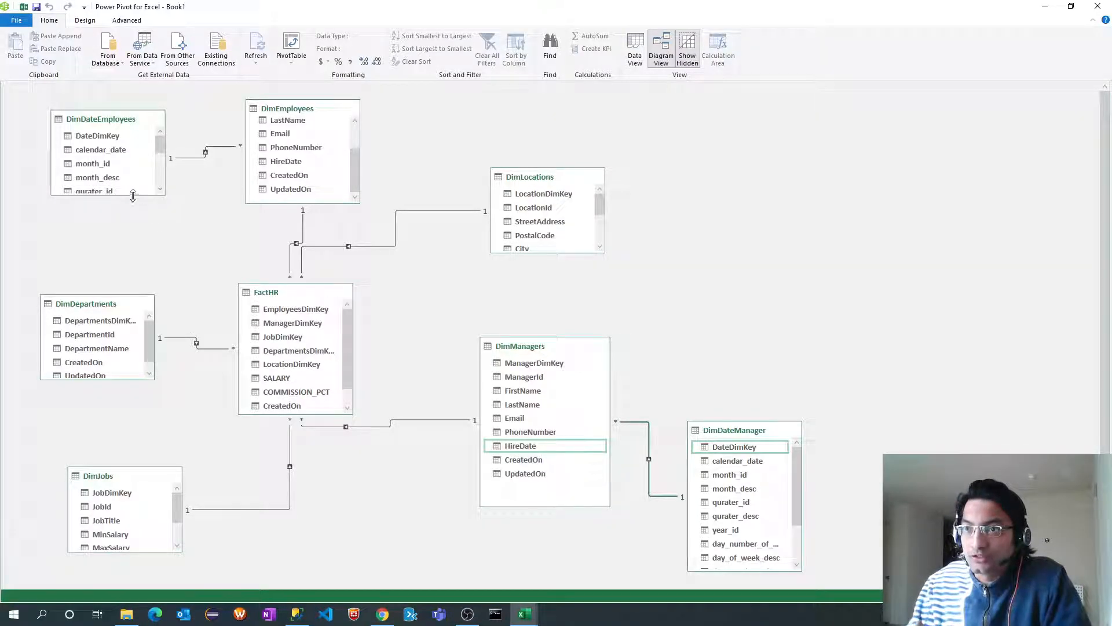
# Enlarge the DimDateEmployees table in the diagram, and hide CreatedOn and UpdatedOn in DimEmployees from client tools.
pyautogui.moveTo(133, 196); pyautogui.dragTo(125, 234)
pyautogui.moveTo(356, 183); pyautogui.dragTo(356, 152)
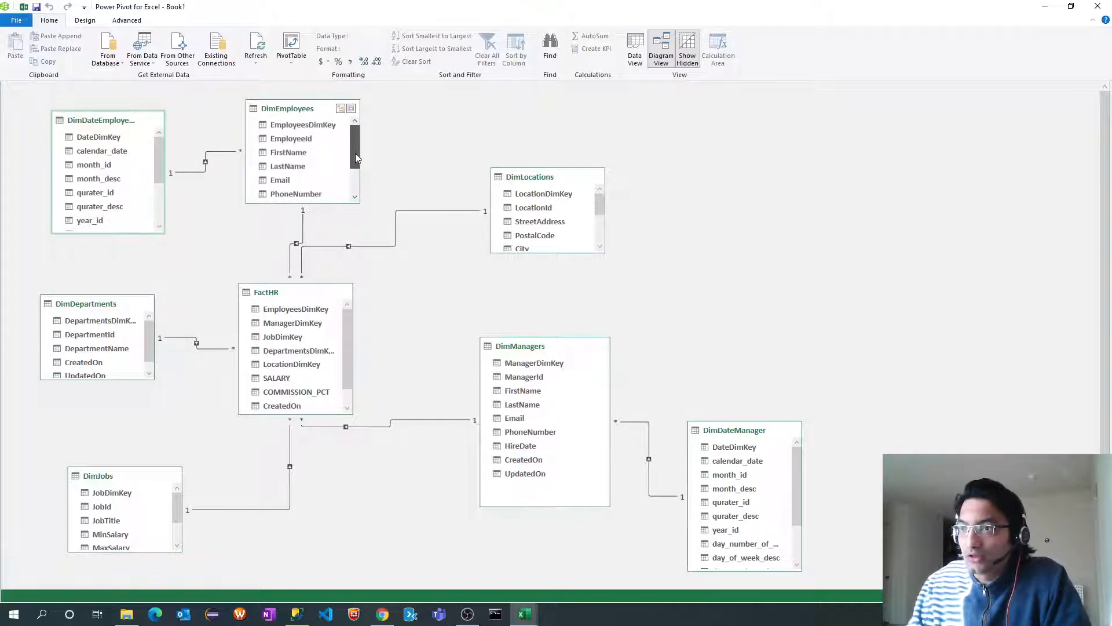
pyautogui.click(298, 128)
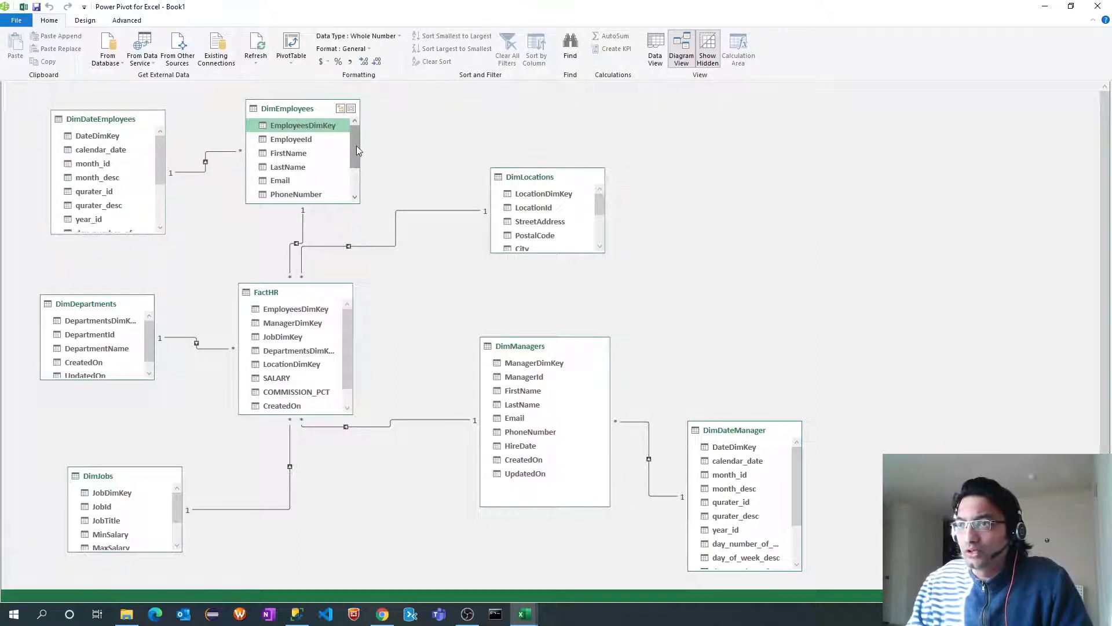
pyautogui.moveTo(356, 150); pyautogui.dragTo(352, 168)
pyautogui.click(288, 175)
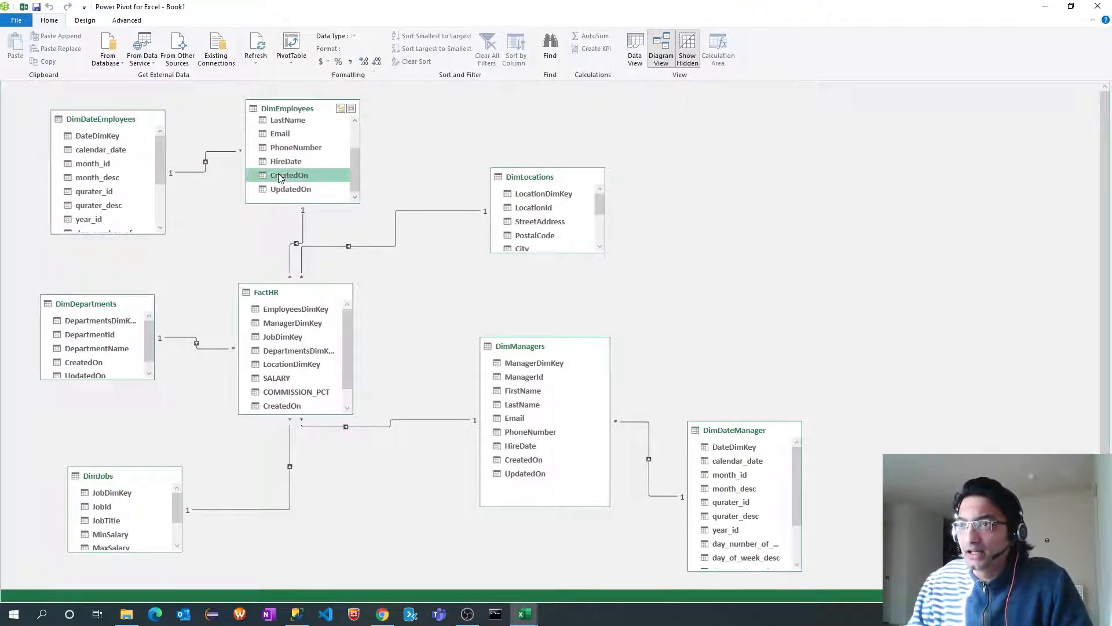
pyautogui.keyDown('ctrl'); pyautogui.click(278, 189); pyautogui.keyUp('ctrl')
pyautogui.rightClick(278, 187)
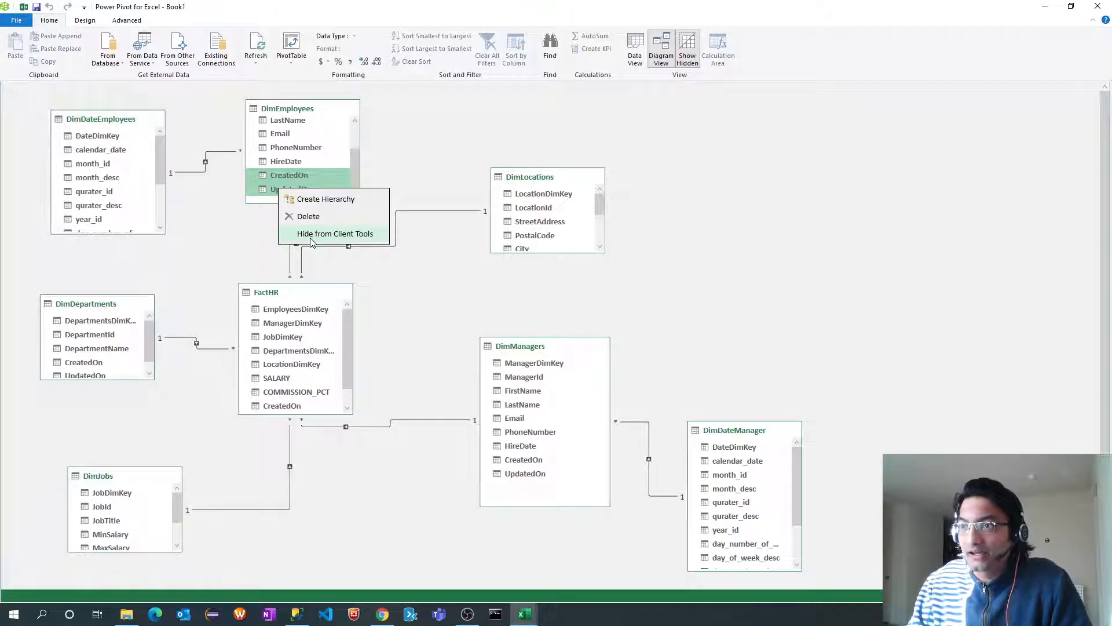
pyautogui.click(339, 235)
# Enlarge the DimLocations table in the diagram and hide its CreatedOn and UpdatedOn fields from client tools.
pyautogui.moveTo(543, 167); pyautogui.dragTo(543, 119)
pyautogui.click(600, 173)
pyautogui.moveTo(601, 173); pyautogui.dragTo(600, 193)
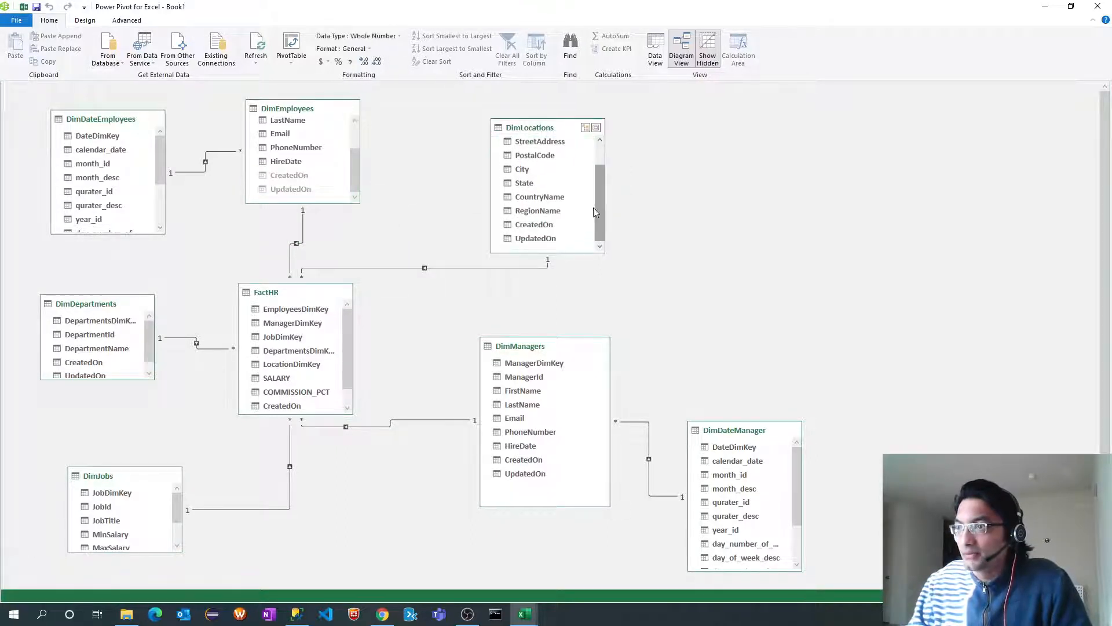
pyautogui.click(534, 224)
pyautogui.keyDown('shift'); pyautogui.click(530, 238); pyautogui.keyUp('shift')
pyautogui.rightClick(526, 240)
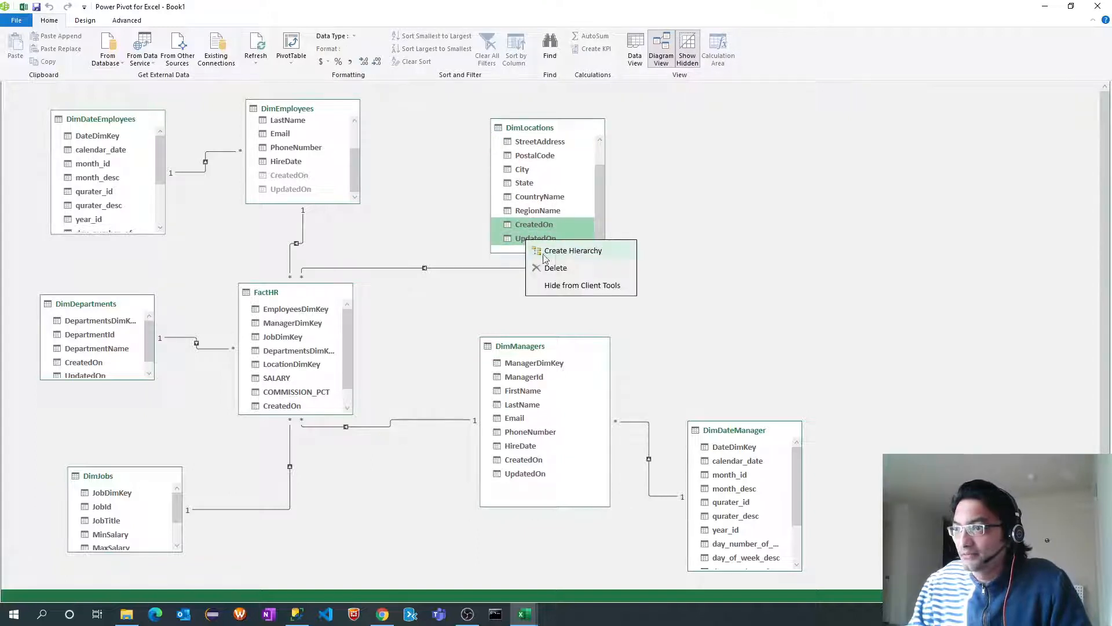
pyautogui.click(557, 284)
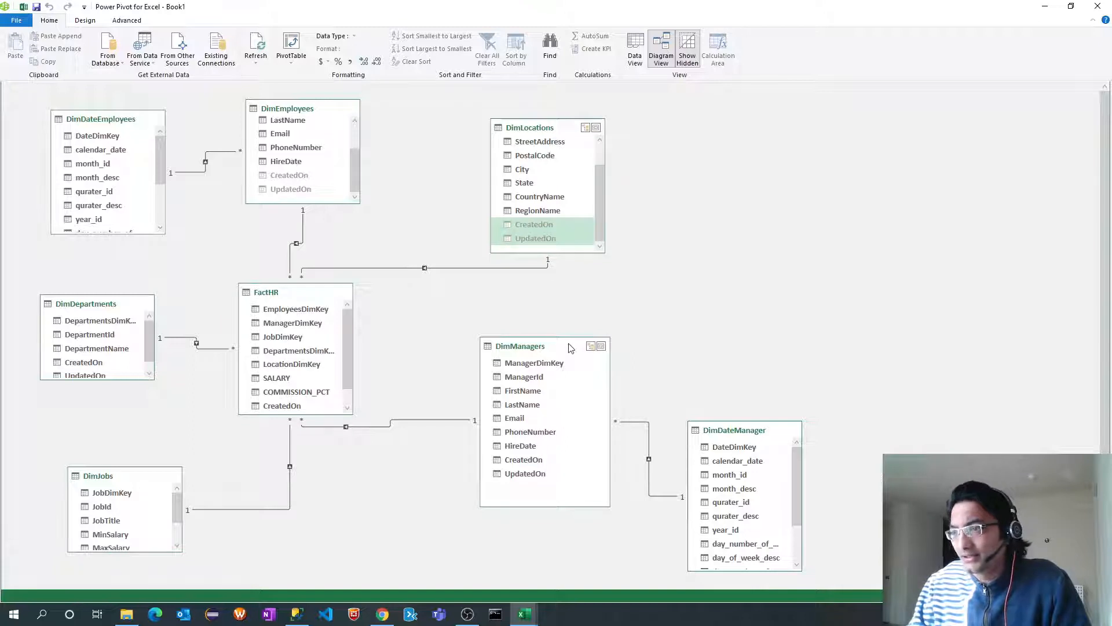
# Hide ManagerDimKey, CreatedOn and UpdatedOn in the DimManagers table from client tools.
pyautogui.click(552, 364)
pyautogui.keyDown('ctrl'); pyautogui.click(523, 461); pyautogui.keyUp('ctrl')
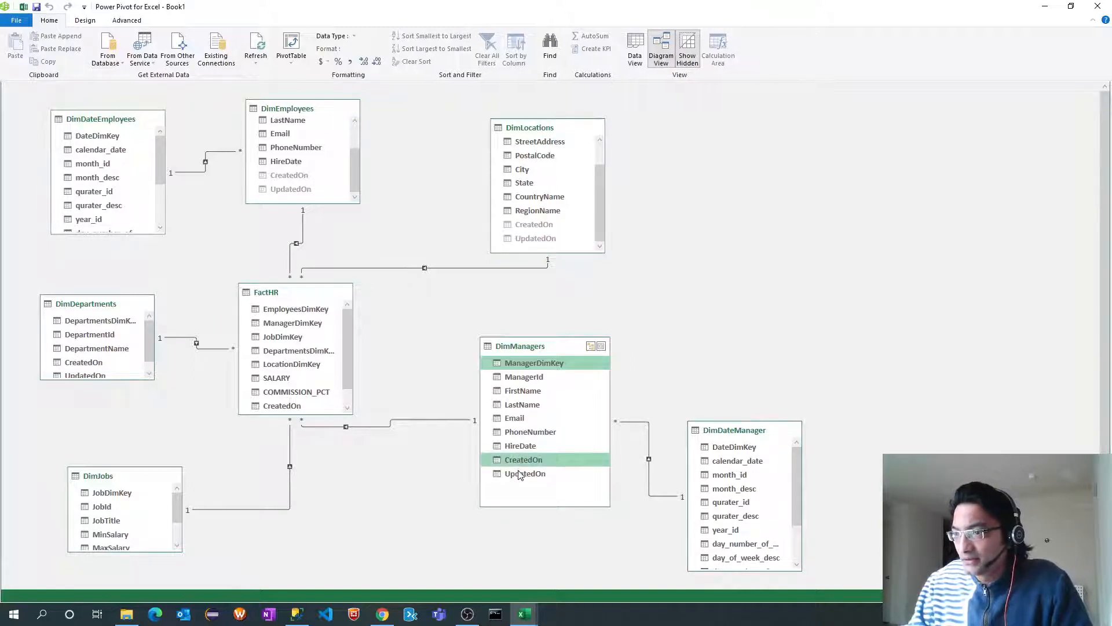
pyautogui.keyDown('ctrl'); pyautogui.click(524, 473); pyautogui.keyUp('ctrl')
pyautogui.rightClick(521, 474)
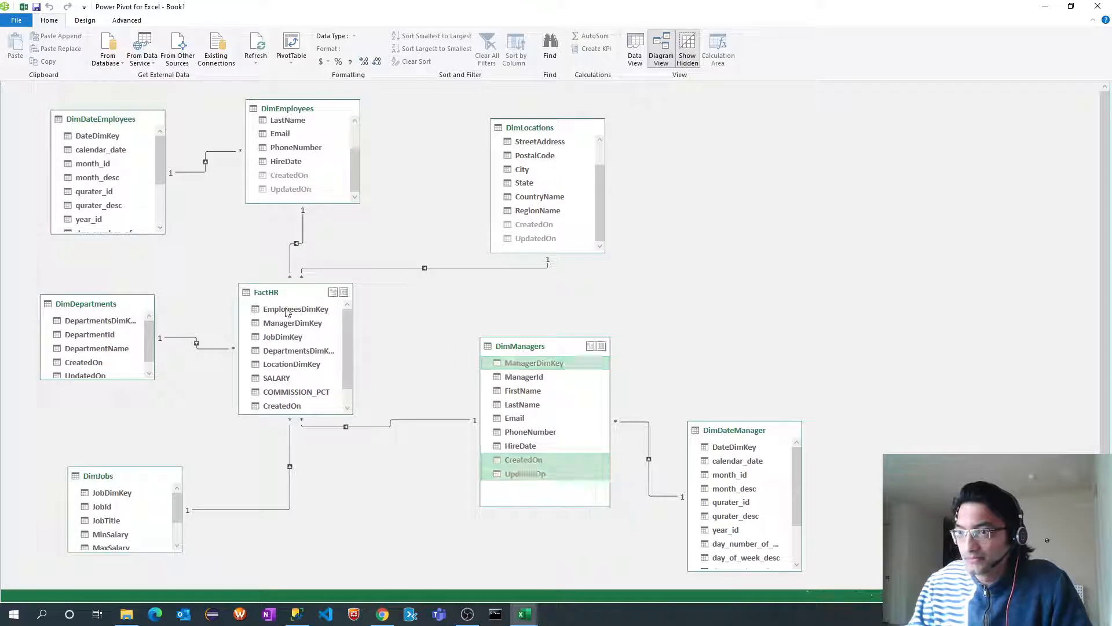
# Hide EmployeesDimKey, CreatedOn and UpdatedOn in the FactHR table from client tools.
pyautogui.click(285, 309)
pyautogui.scroll(-1, 324, 347)
pyautogui.keyDown('ctrl'); pyautogui.click(282, 386); pyautogui.keyUp('ctrl')
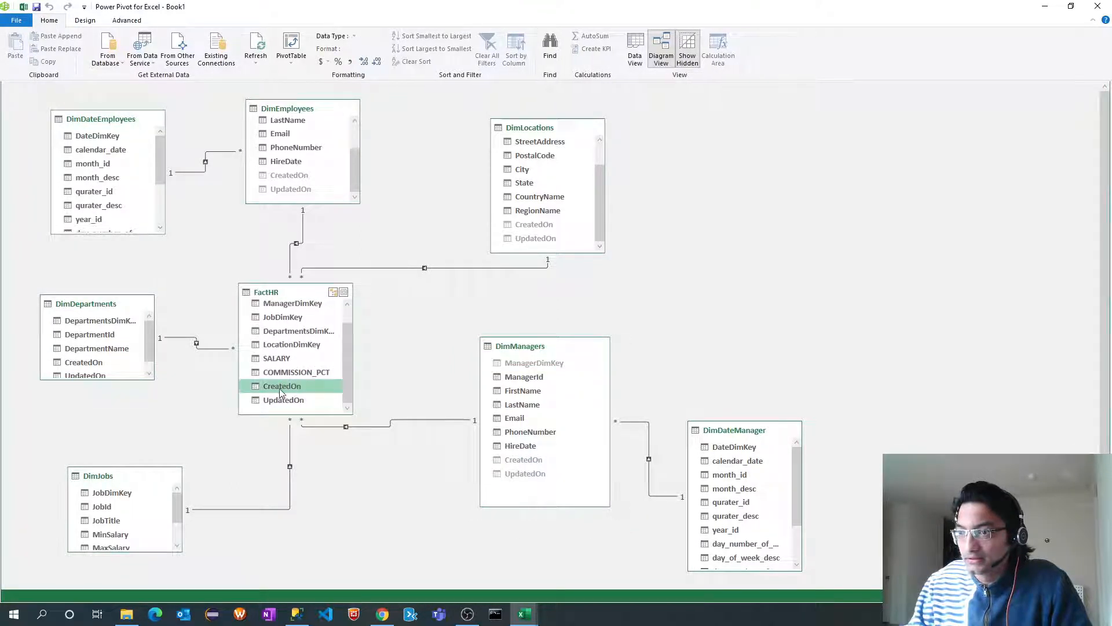
pyautogui.keyDown('ctrl'); pyautogui.click(278, 401); pyautogui.keyUp('ctrl')
pyautogui.rightClick(278, 402)
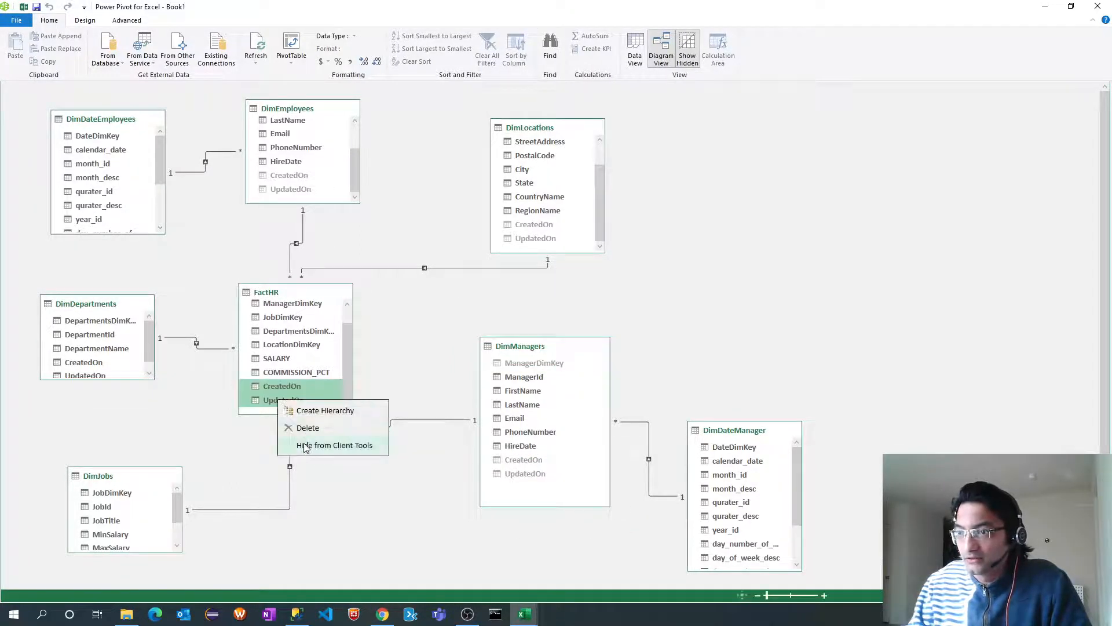
pyautogui.click(302, 443)
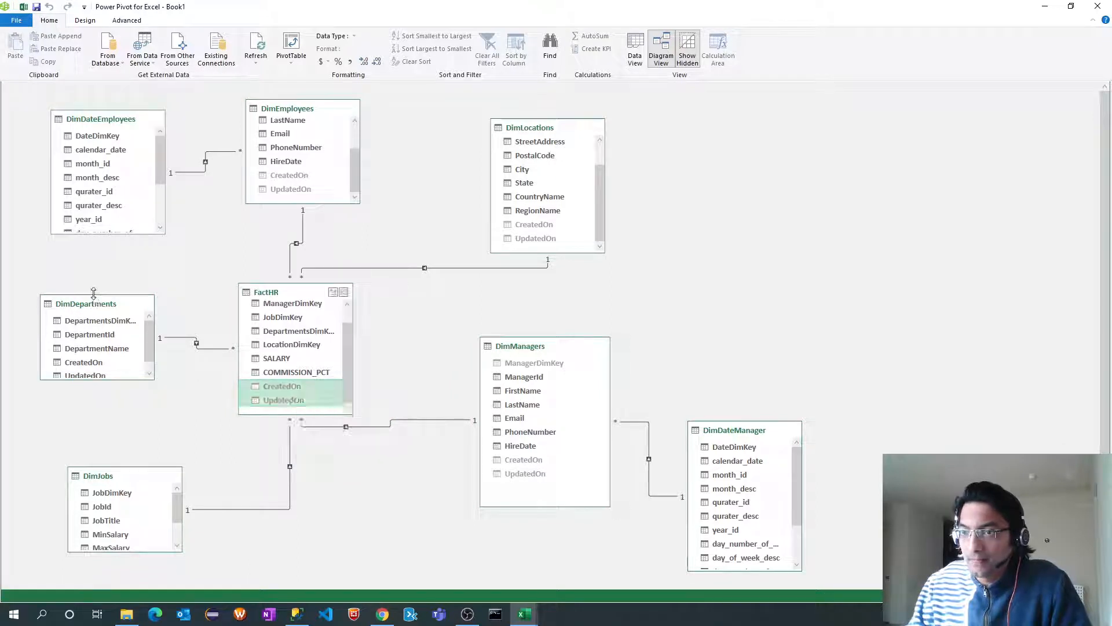
# Enlarge the DimDepartments table and hide its DepartmentsDimKey, CreatedOn and UpdatedOn fields from client tools.
pyautogui.moveTo(98, 296); pyautogui.dragTo(100, 258)
pyautogui.click(92, 287)
pyautogui.keyDown('ctrl'); pyautogui.click(84, 328); pyautogui.keyUp('ctrl')
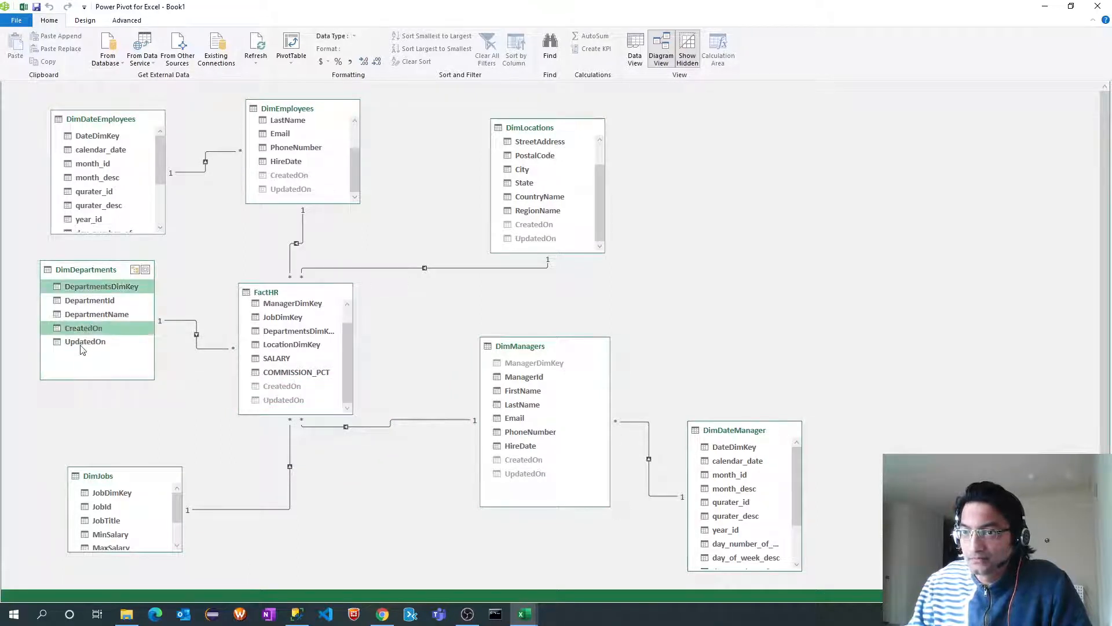
pyautogui.keyDown('ctrl'); pyautogui.click(84, 341); pyautogui.keyUp('ctrl')
pyautogui.rightClick(81, 347)
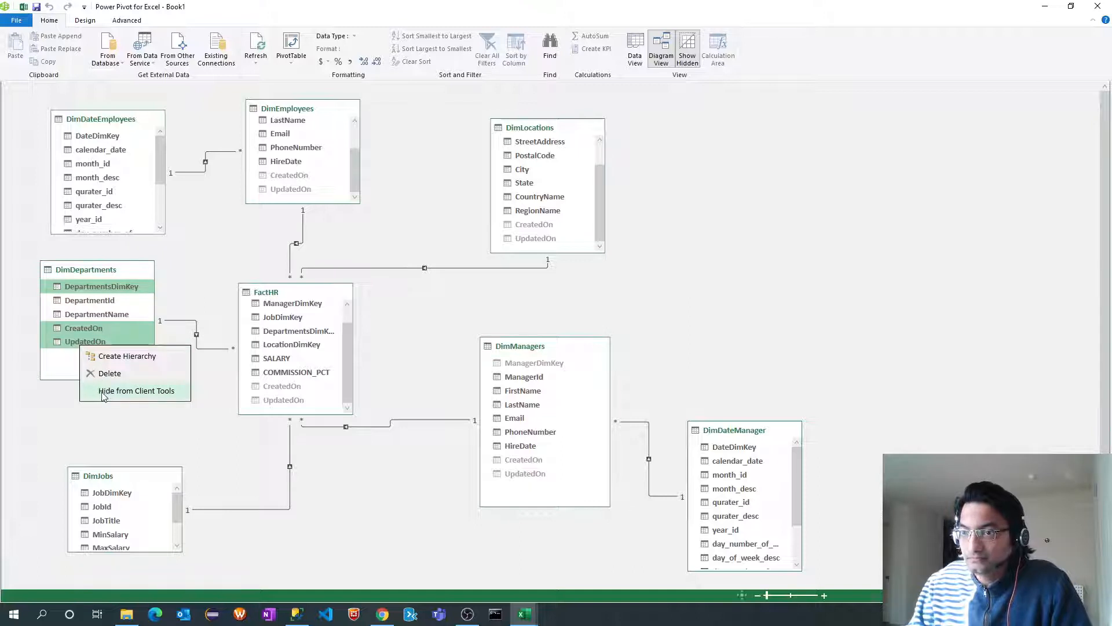
pyautogui.click(102, 392)
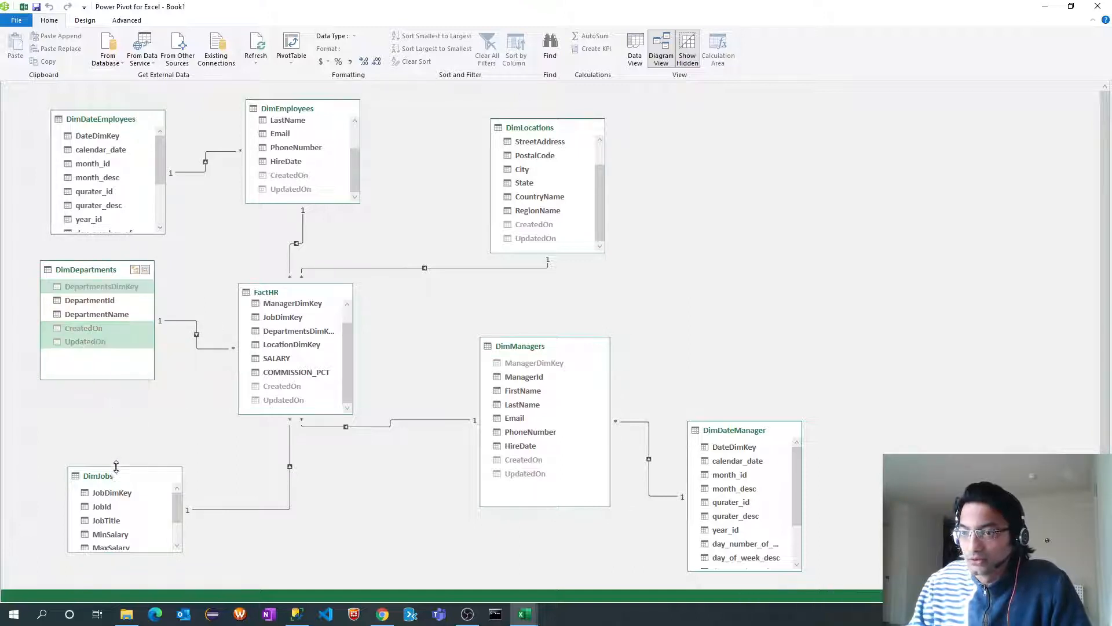
# Enlarge the DimJobs table and hide its JobDimKey, CreatedOn and UpdatedOn fields from client tools.
pyautogui.moveTo(122, 429); pyautogui.dragTo(122, 414)
pyautogui.click(112, 439)
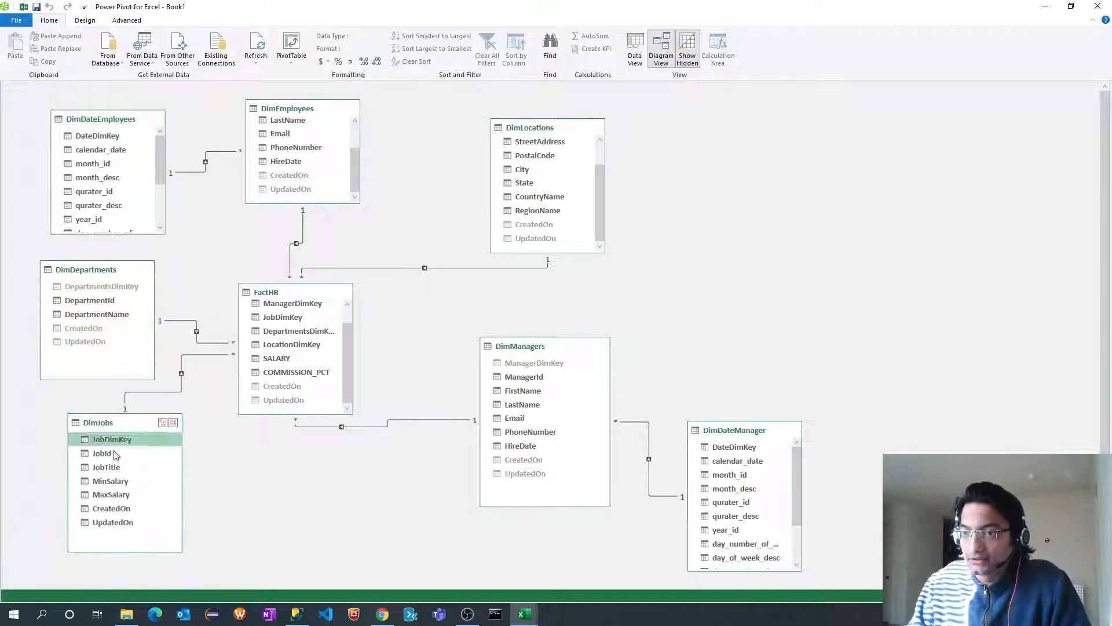
pyautogui.keyDown('ctrl'); pyautogui.click(111, 508); pyautogui.keyUp('ctrl')
pyautogui.keyDown('ctrl'); pyautogui.click(112, 523); pyautogui.keyUp('ctrl')
pyautogui.rightClick(112, 524)
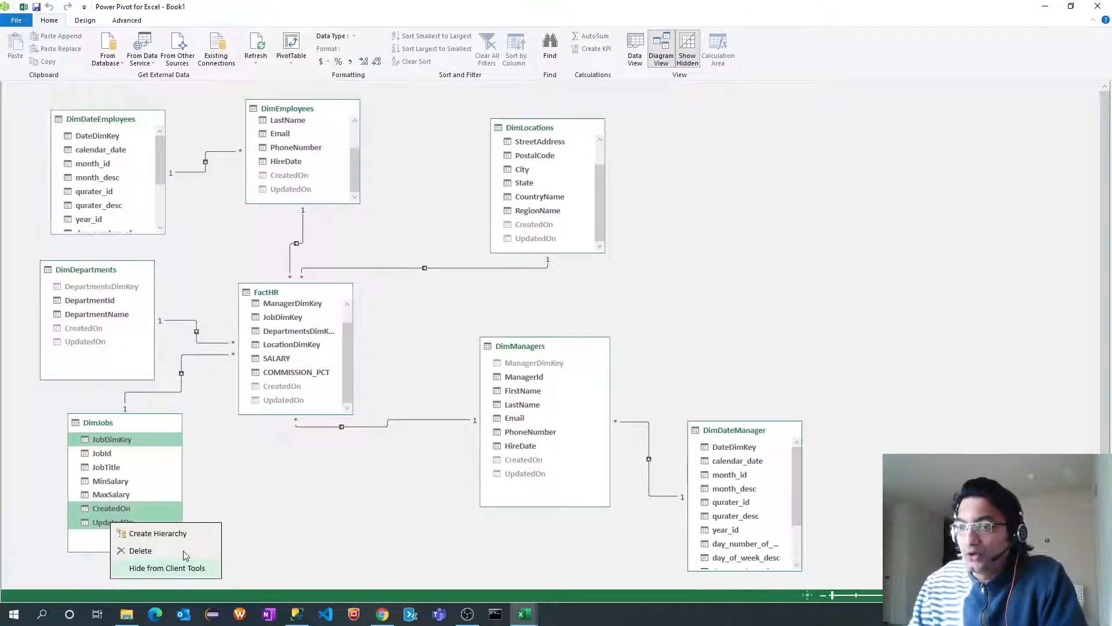
pyautogui.click(154, 568)
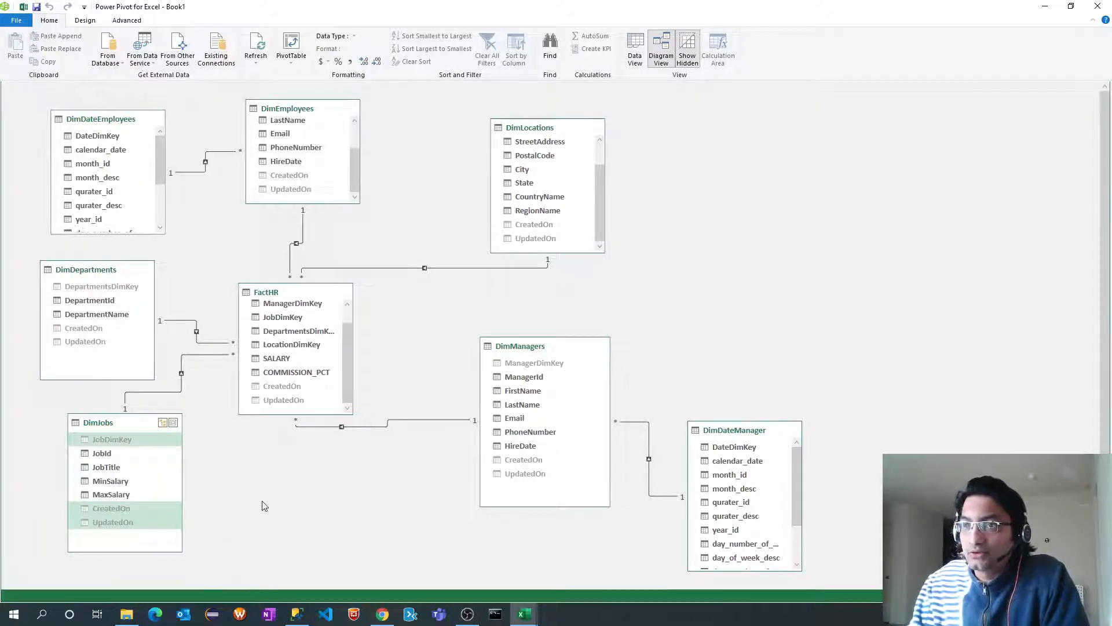
# Show the DimEmployees table's data and insert a new calculated column after UpdatedOn.
pyautogui.moveTo(353, 180); pyautogui.dragTo(354, 172)
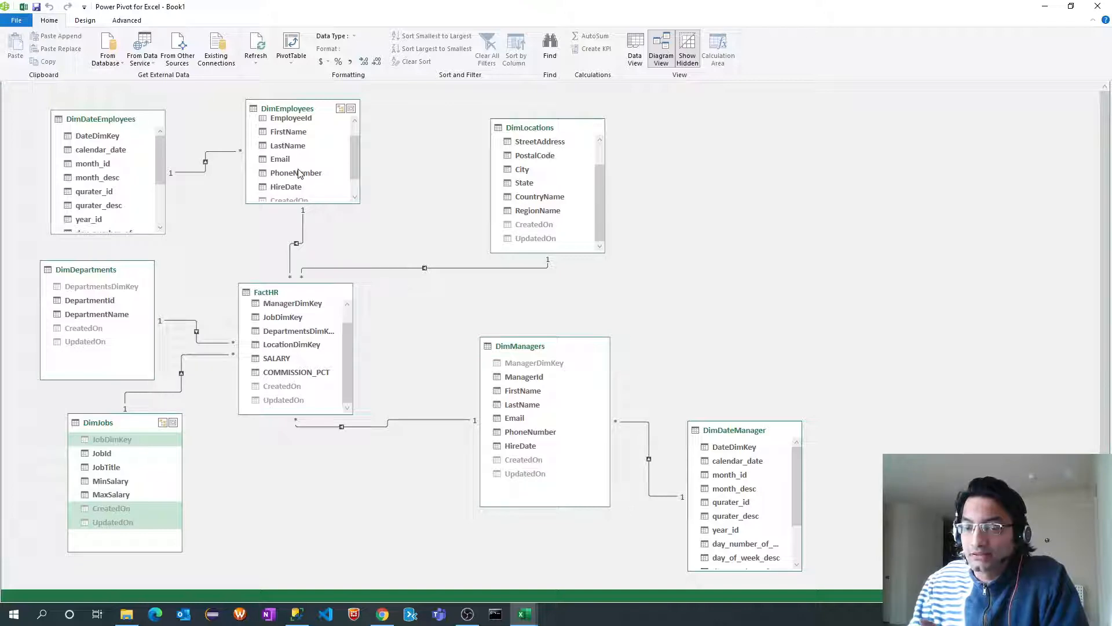
pyautogui.click(641, 60)
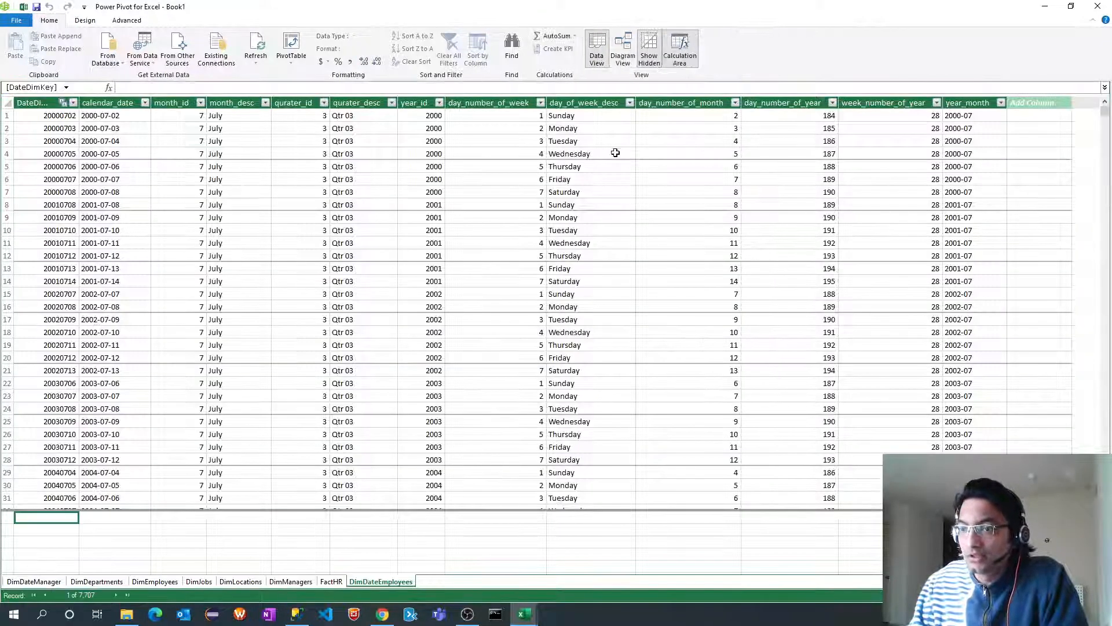
pyautogui.click(154, 582)
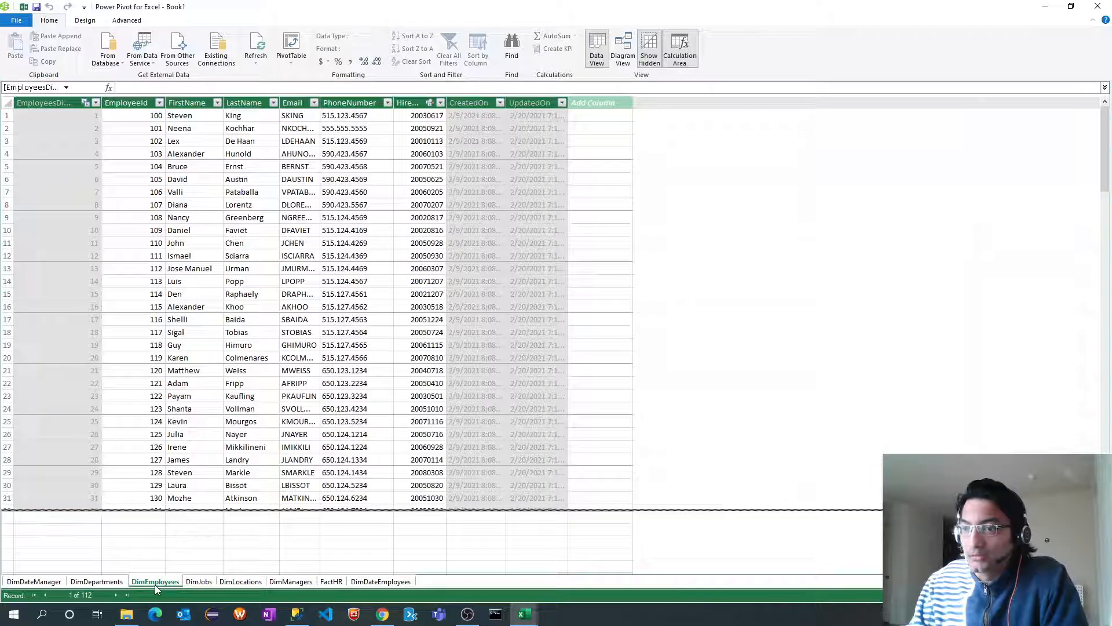
pyautogui.click(600, 102)
pyautogui.rightClick(600, 102)
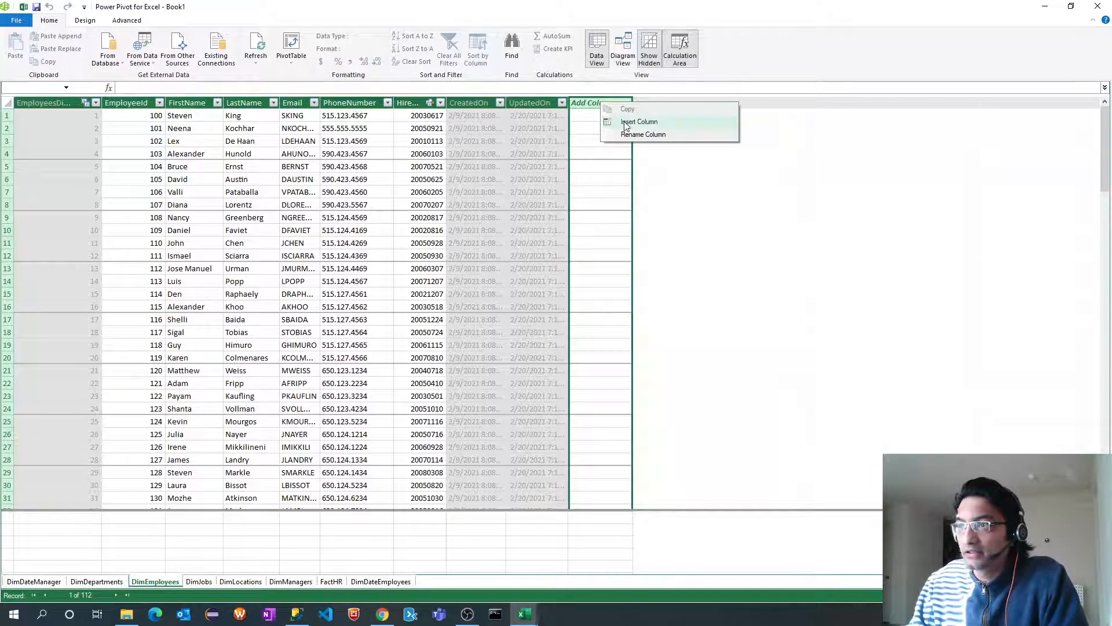
pyautogui.click(625, 123)
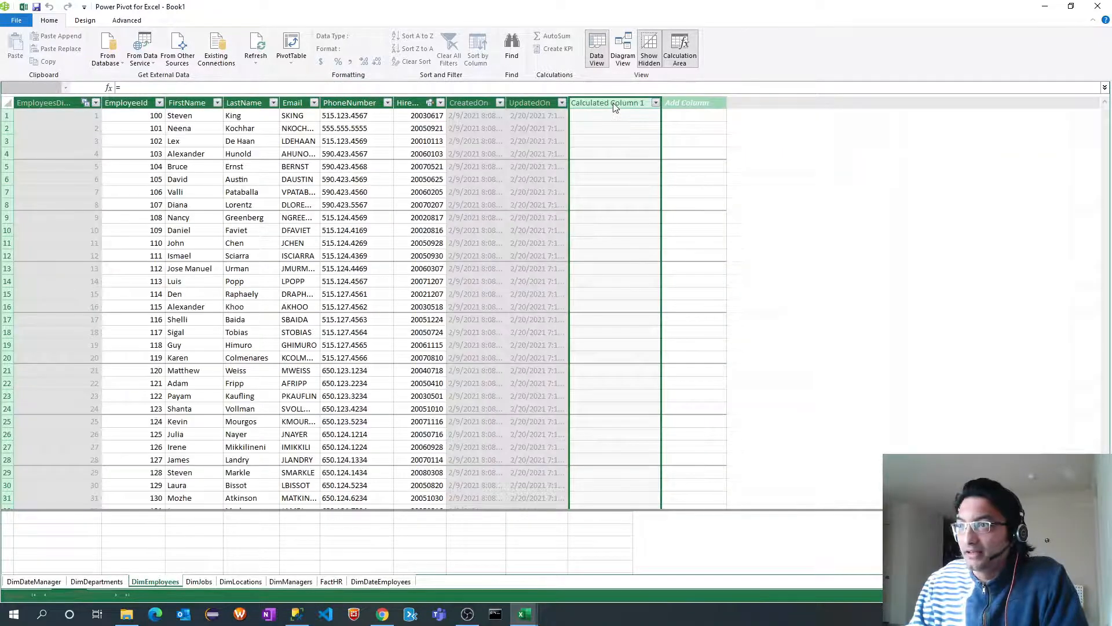
# Rename the new calculated column in DimEmployees as Full Name.
pyautogui.rightClick(613, 102)
pyautogui.click(640, 173)
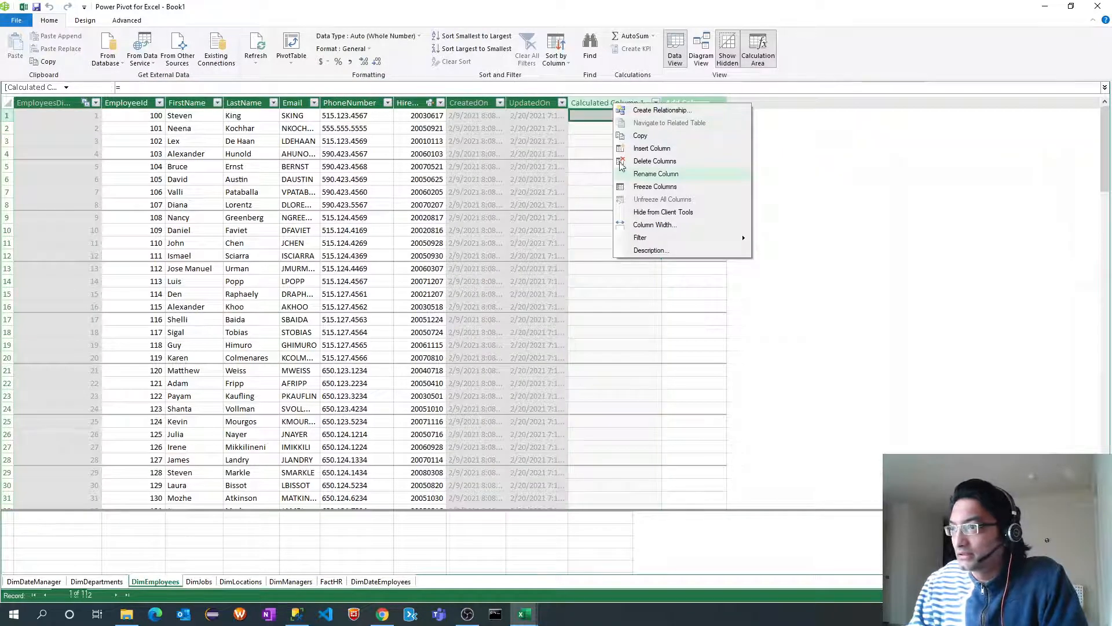
pyautogui.click(603, 103)
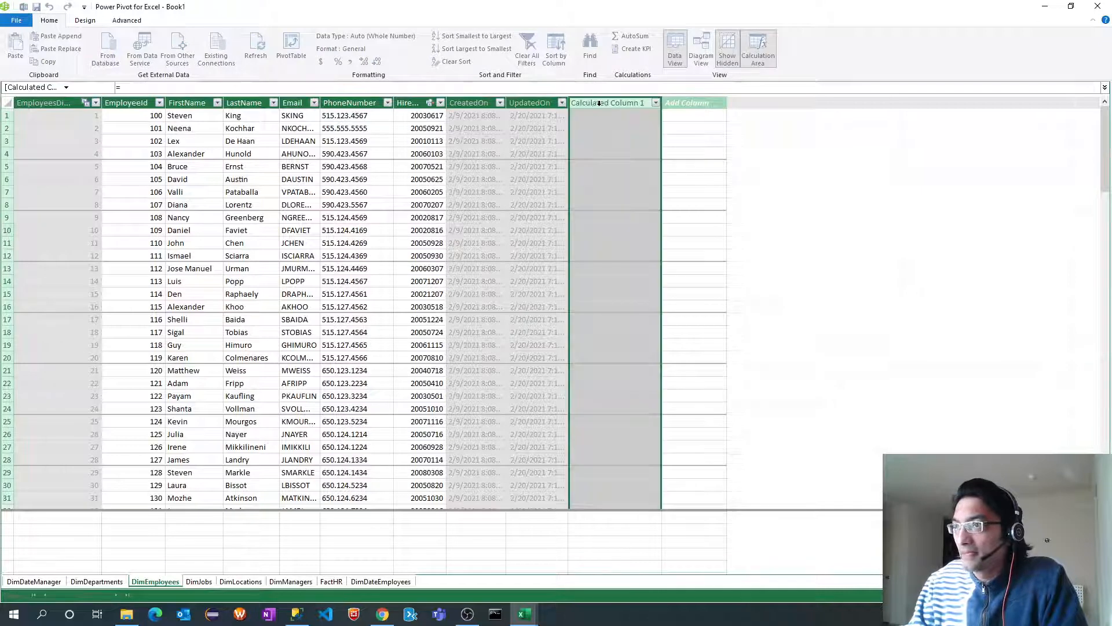
pyautogui.doubleClick(599, 104)
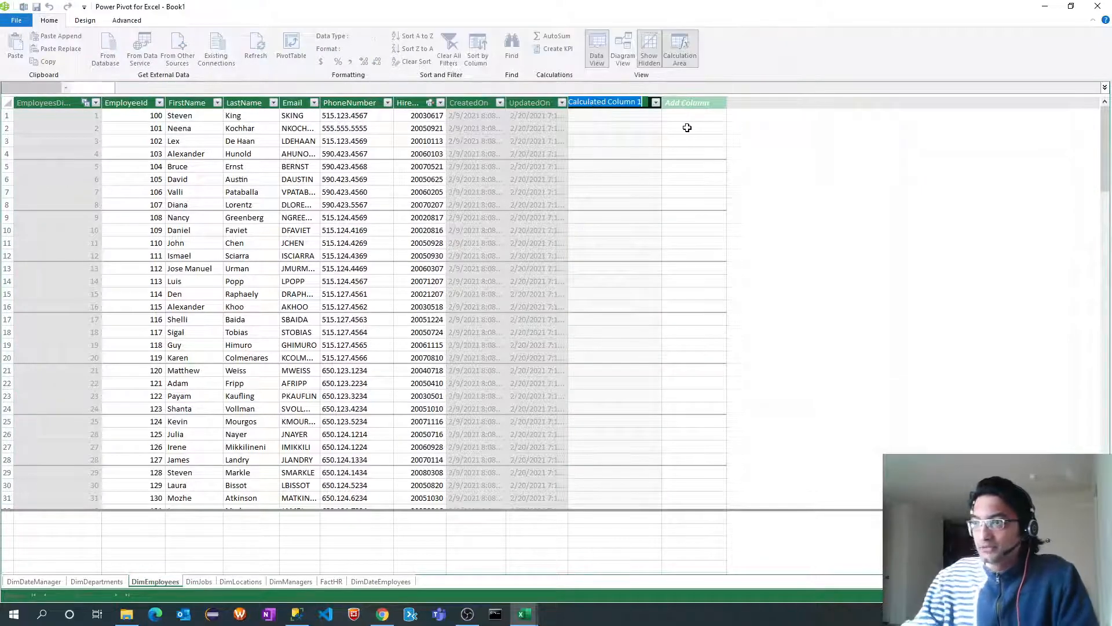
pyautogui.write('Full Name')
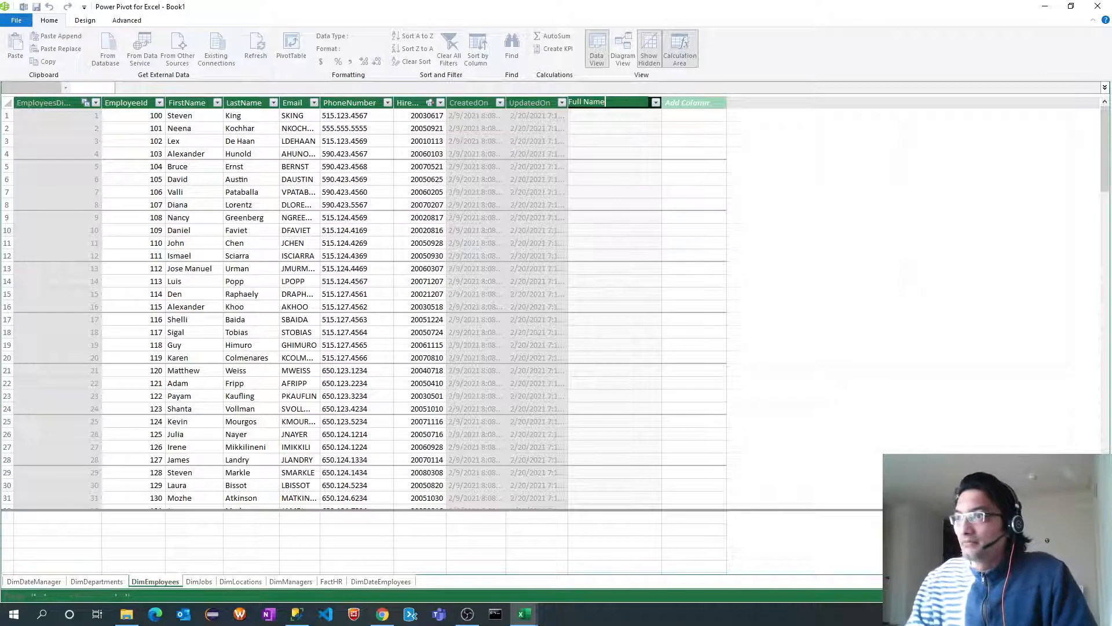
pyautogui.press('Return')
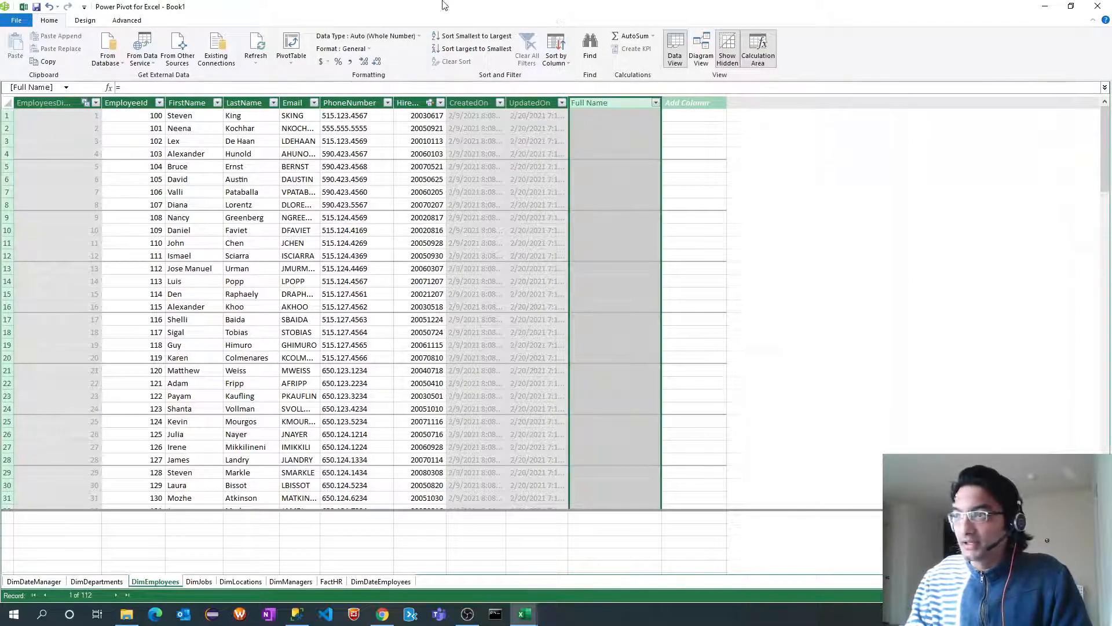
# Enter the formula =CONCATENATE('DimEmployees'[FirstName], " ") for the Full Name column, without committing it.
pyautogui.click(602, 116)
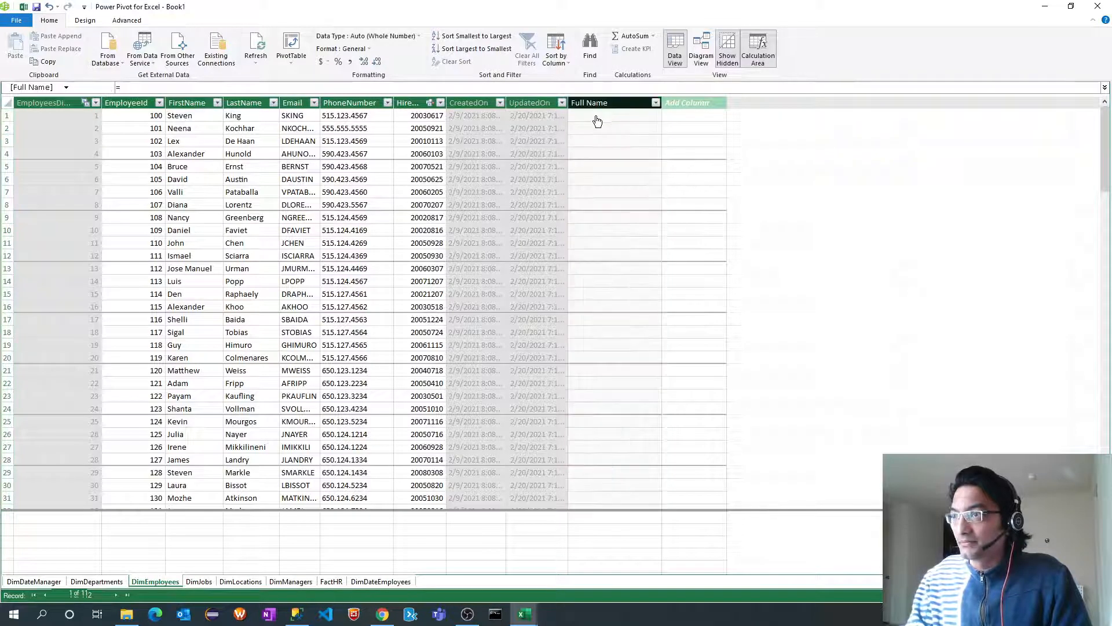
pyautogui.click(580, 86)
pyautogui.write('CON')
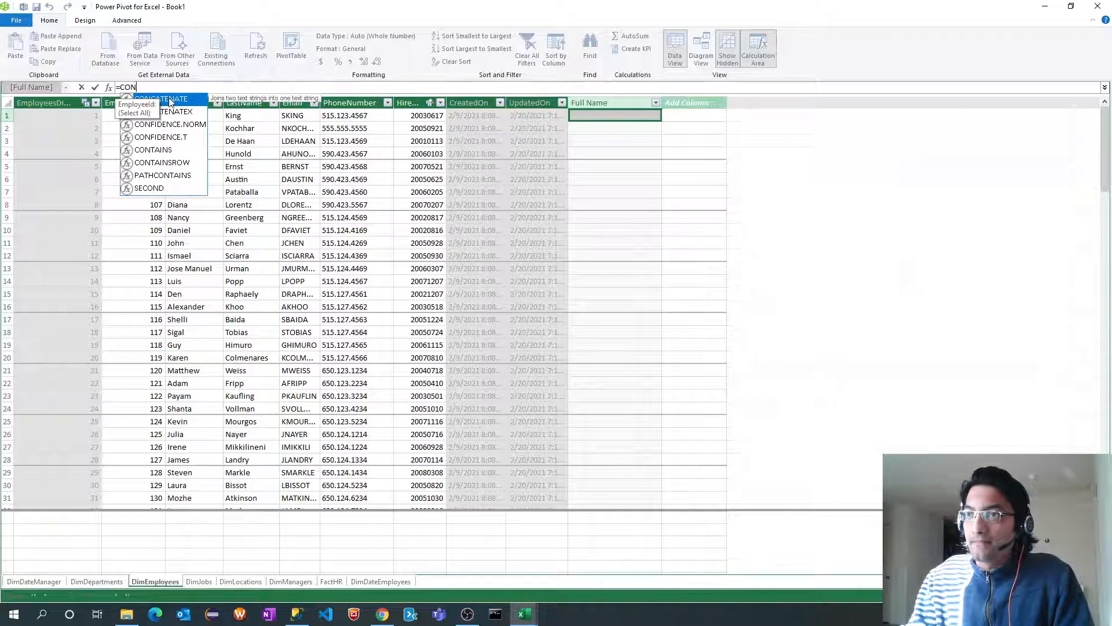
pyautogui.doubleClick(170, 100)
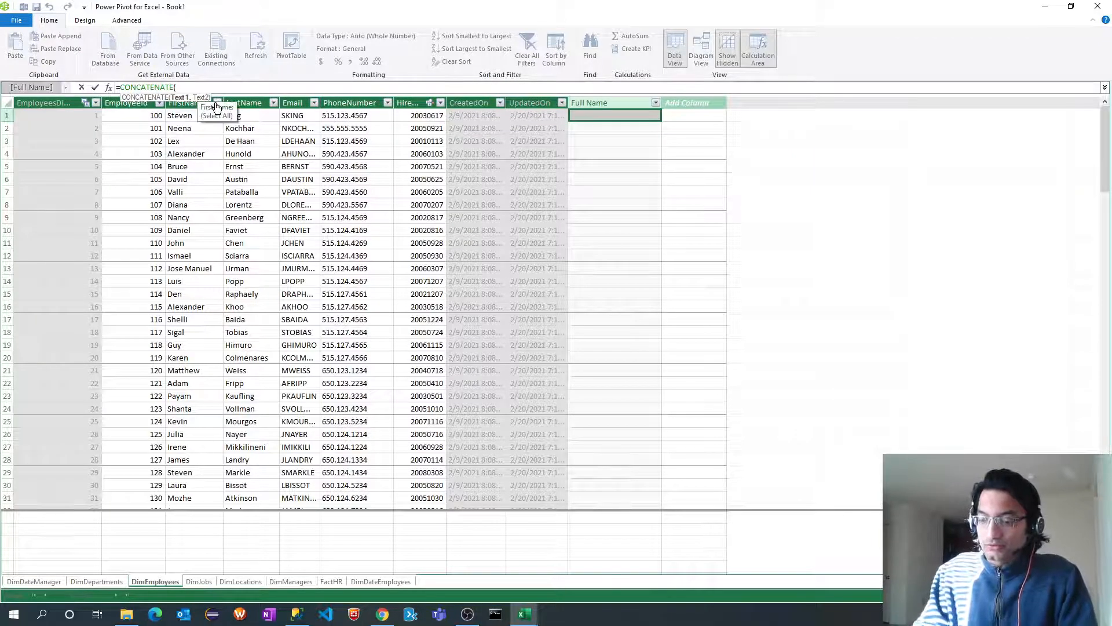
pyautogui.write("'f")
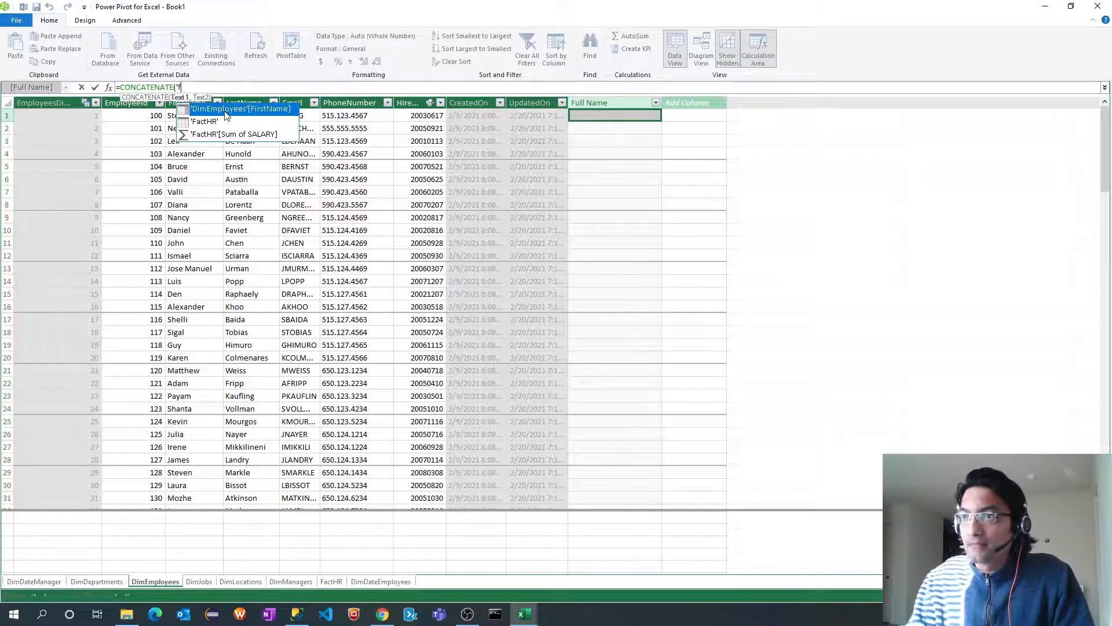
pyautogui.doubleClick(215, 108)
pyautogui.write(', ')
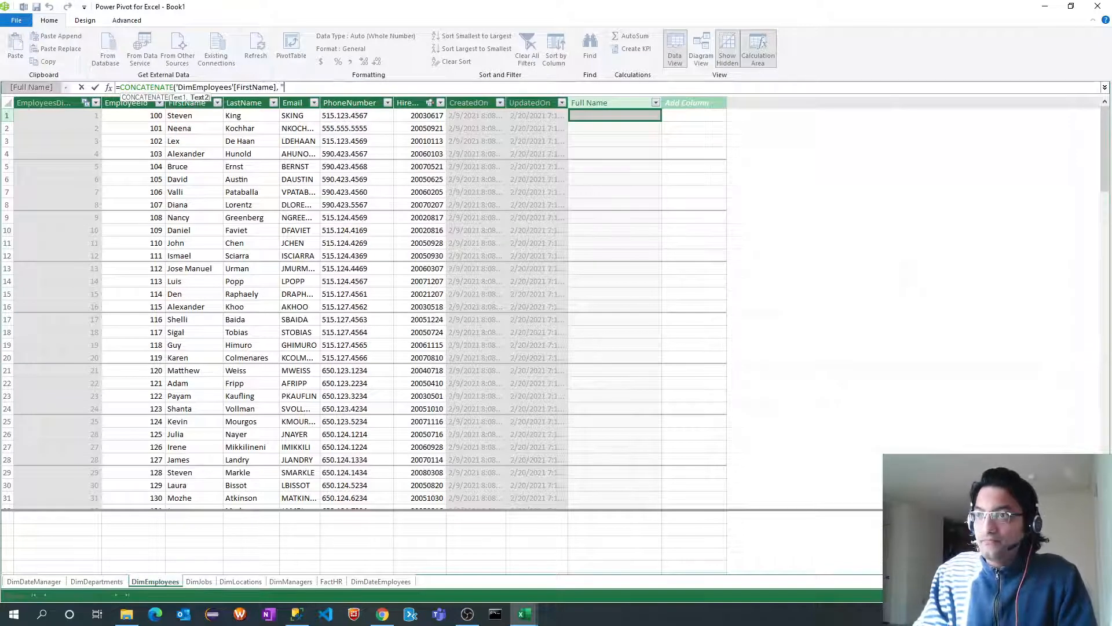
pyautogui.write('" ")')
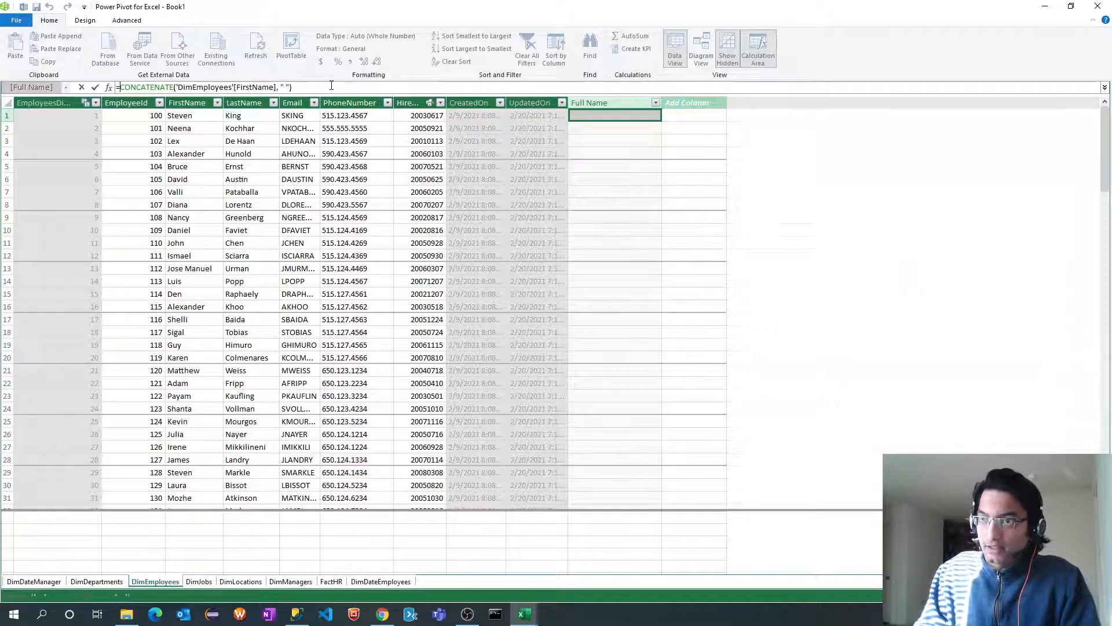
# Wrap the Full Name formula in DimEmployees inside an outer CONCATENATE function, ready for its second argument.
pyautogui.press('Home')
pyautogui.press('Right')
pyautogui.write('C')
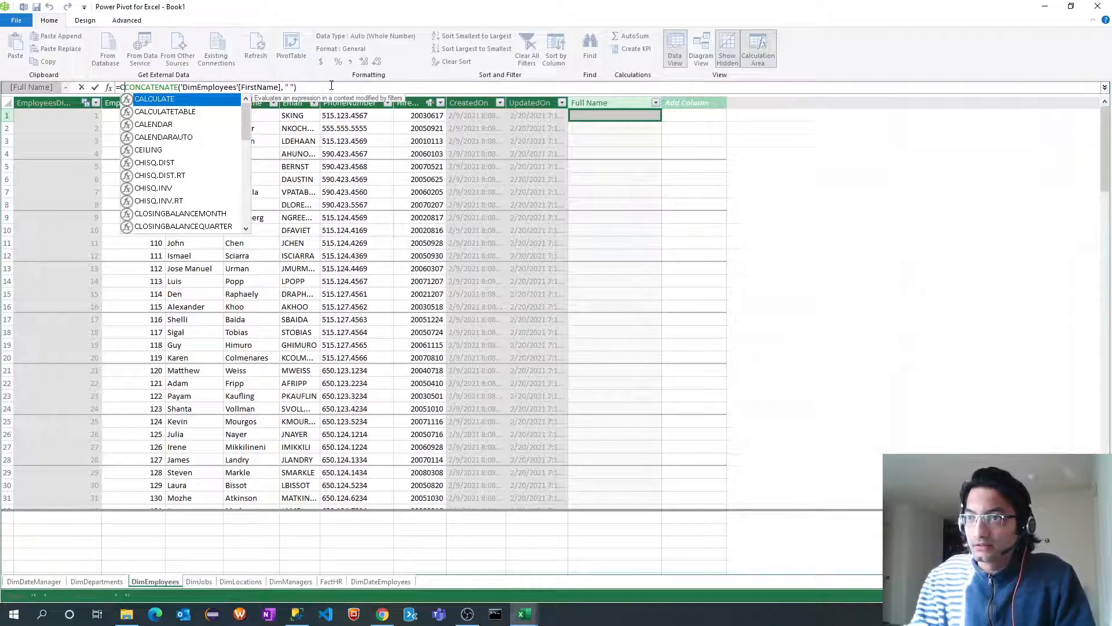
pyautogui.write('ON')
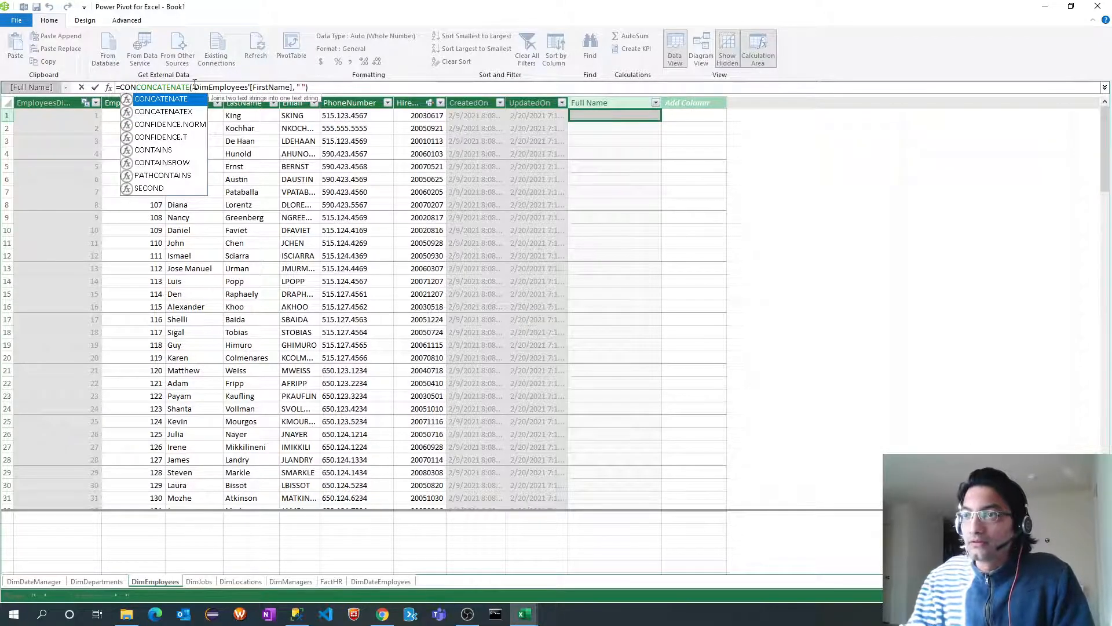
pyautogui.doubleClick(184, 99)
pyautogui.click(372, 87)
pyautogui.write(',')
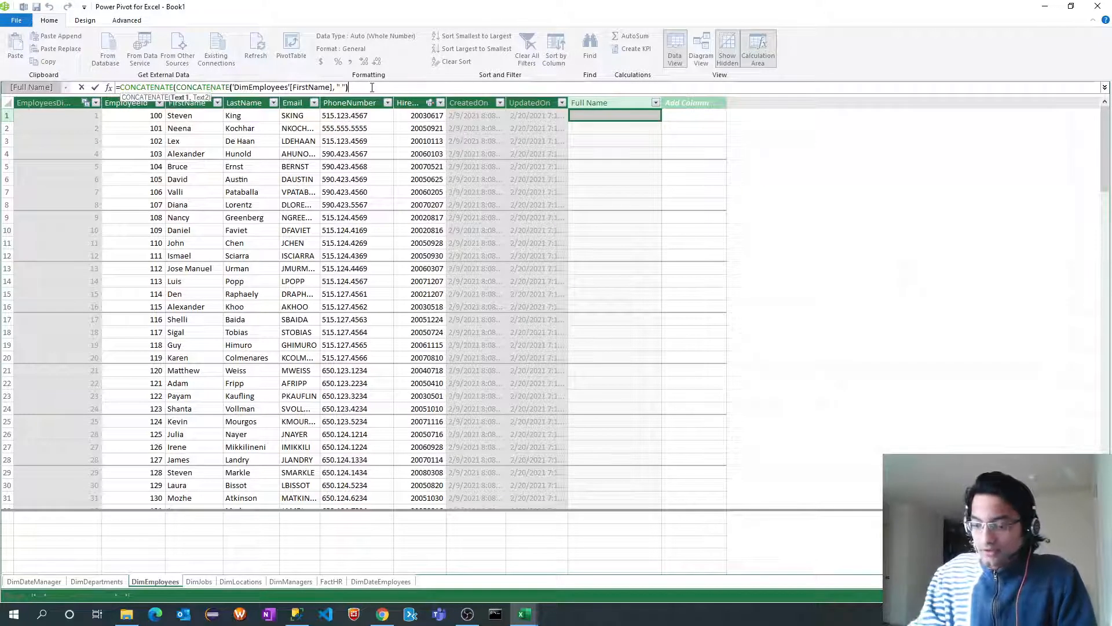
# Add 'DimEmployees'[LastName] as the outer CONCATENATE's second argument, close the function and commit the Full Name formula.
pyautogui.write("'")
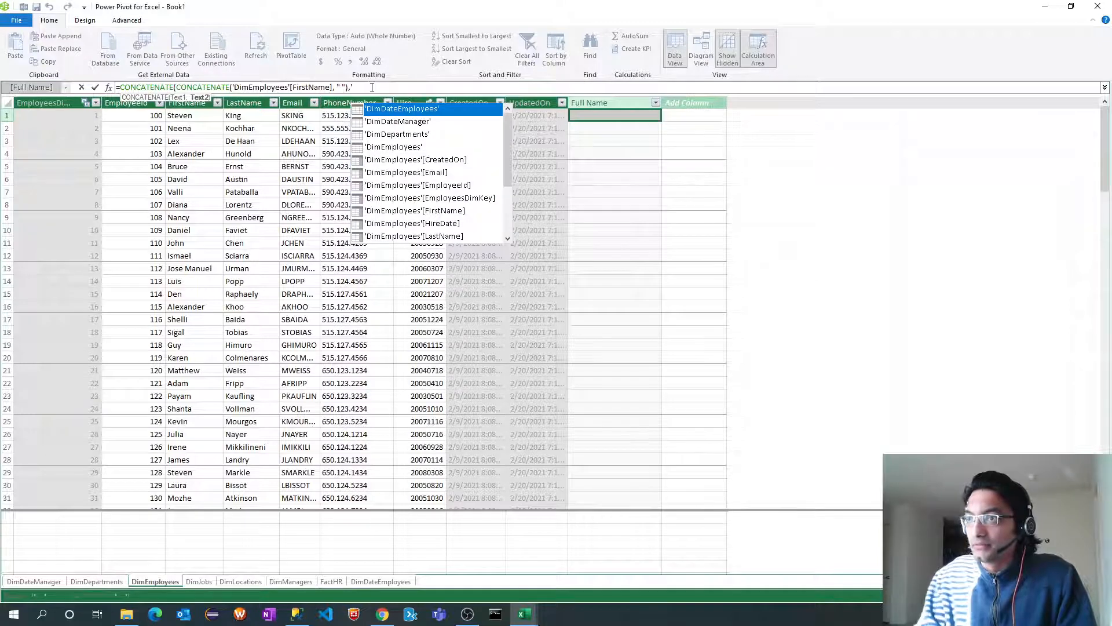
pyautogui.write('l')
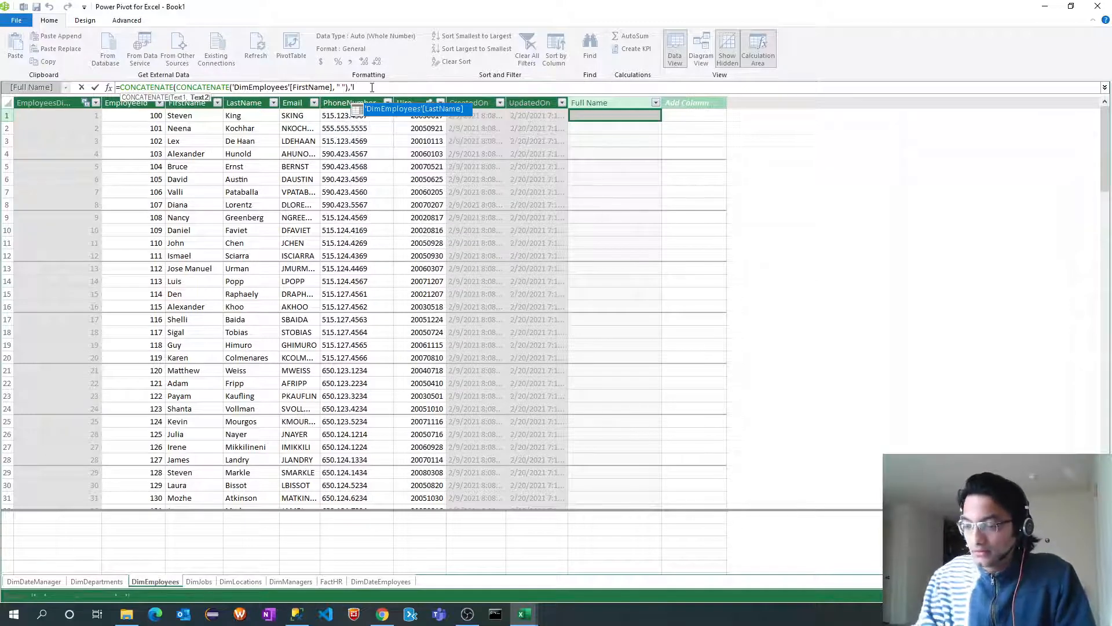
pyautogui.doubleClick(382, 110)
pyautogui.write(')')
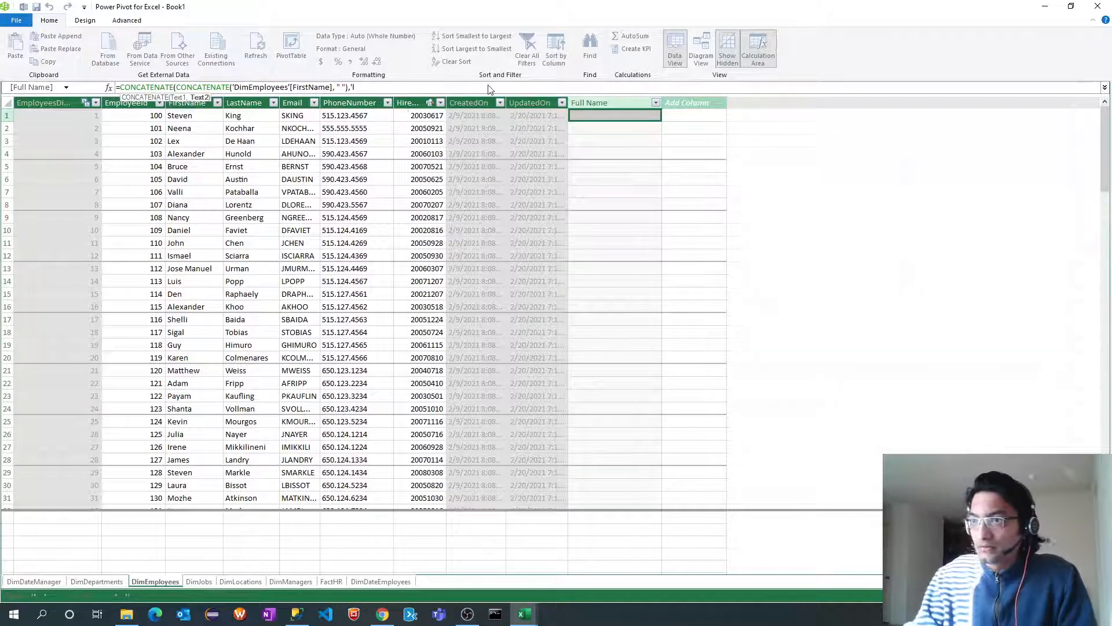
pyautogui.press('Return')
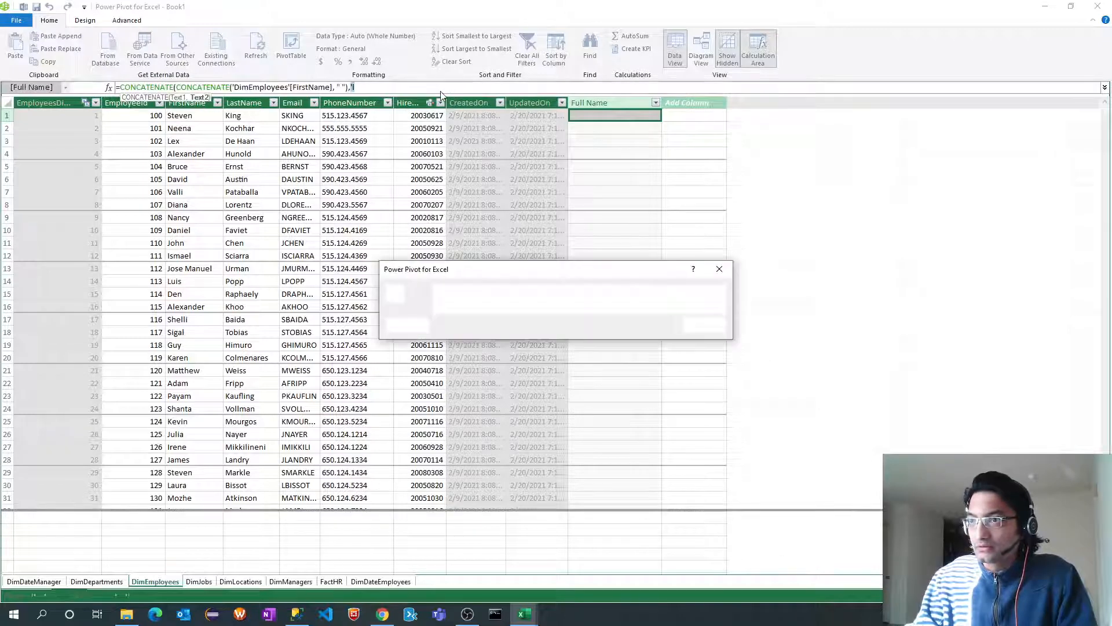
pyautogui.click(703, 325)
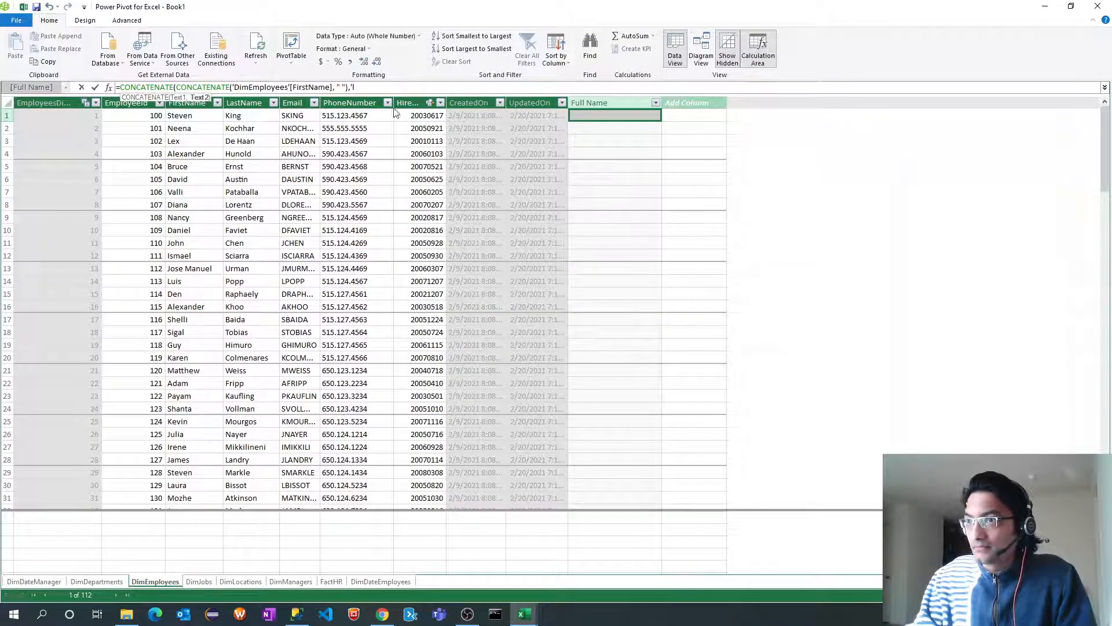
pyautogui.write('as')
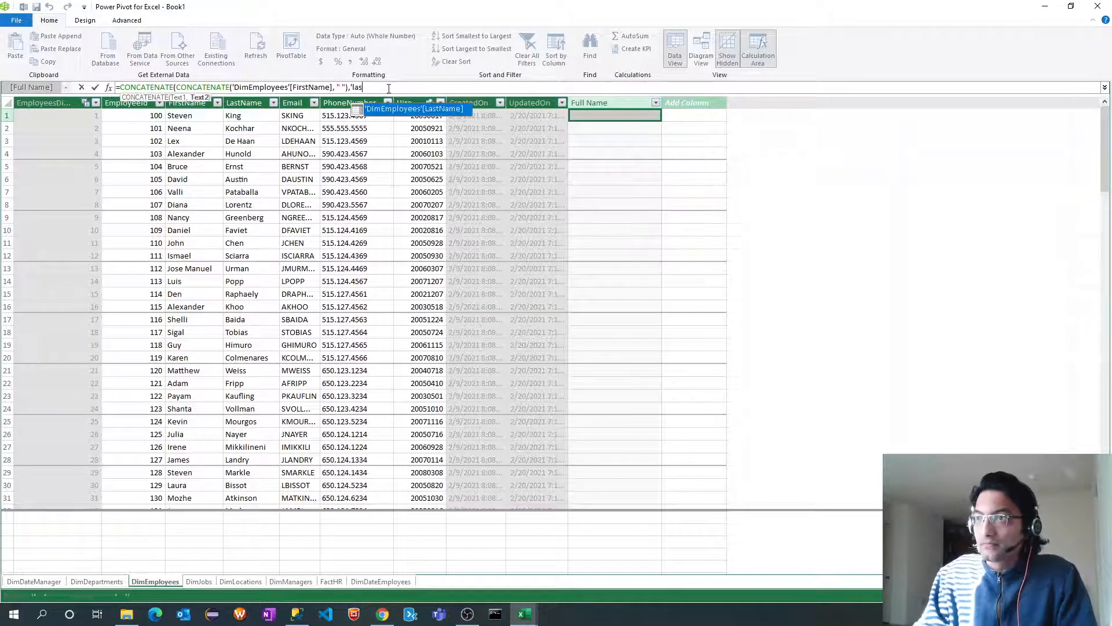
pyautogui.doubleClick(382, 111)
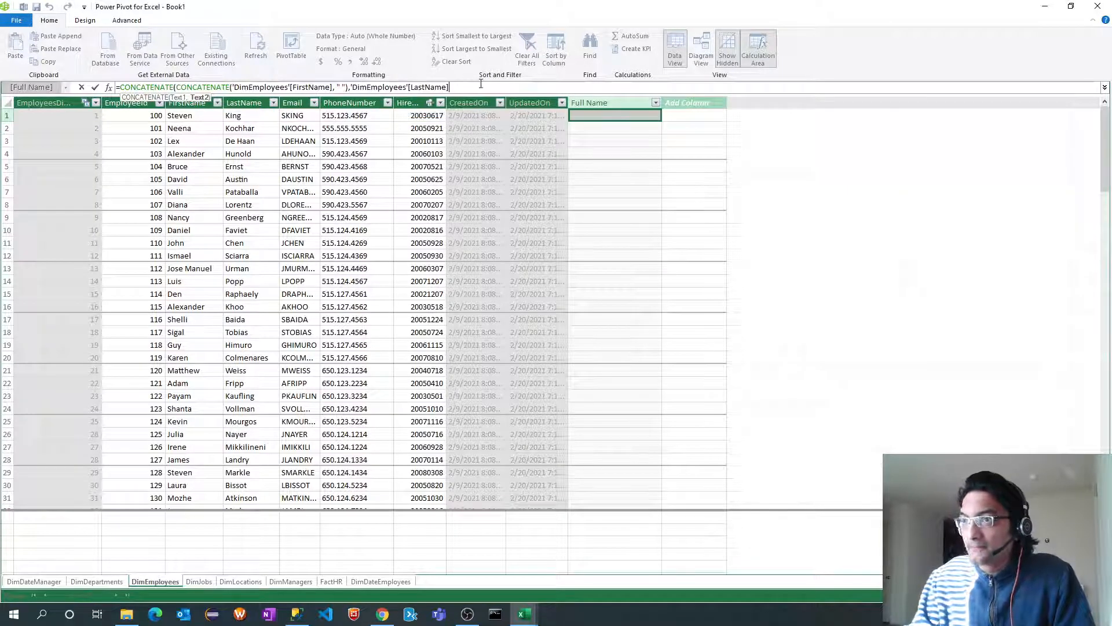
pyautogui.write(')')
pyautogui.press('Return')
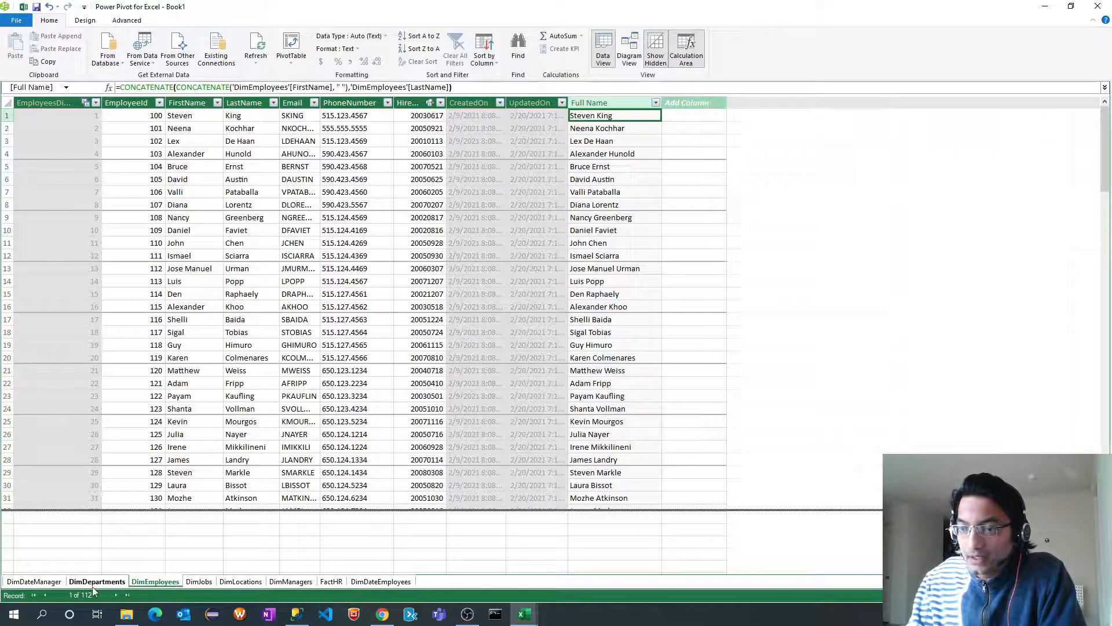
# Show the DimManagers table's data and insert a new calculated column after UpdatedOn.
pyautogui.click(41, 585)
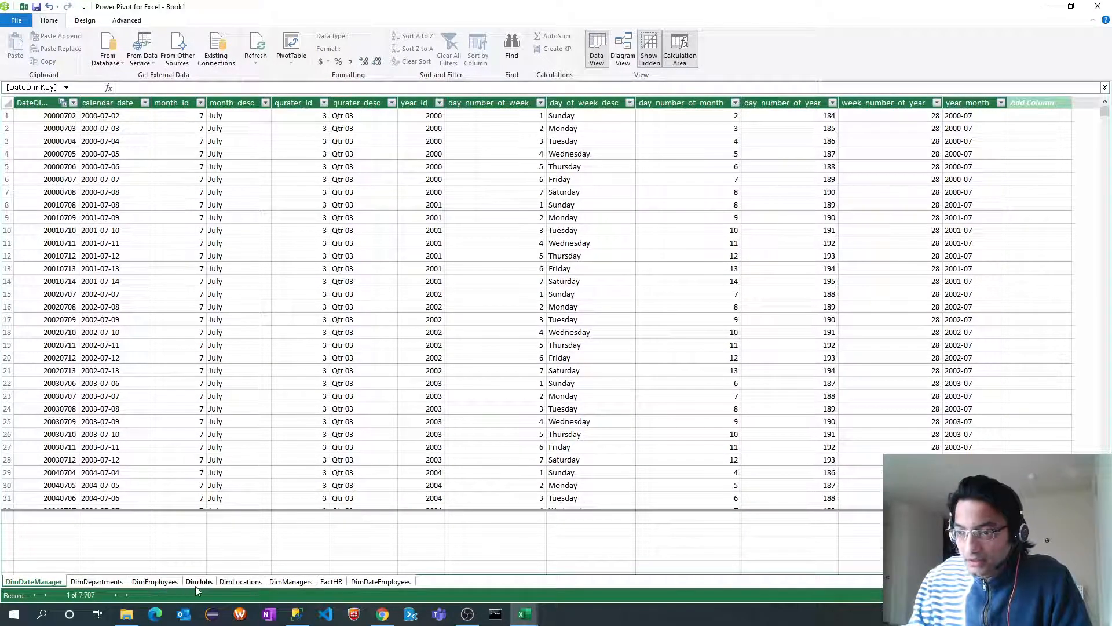
pyautogui.click(290, 581)
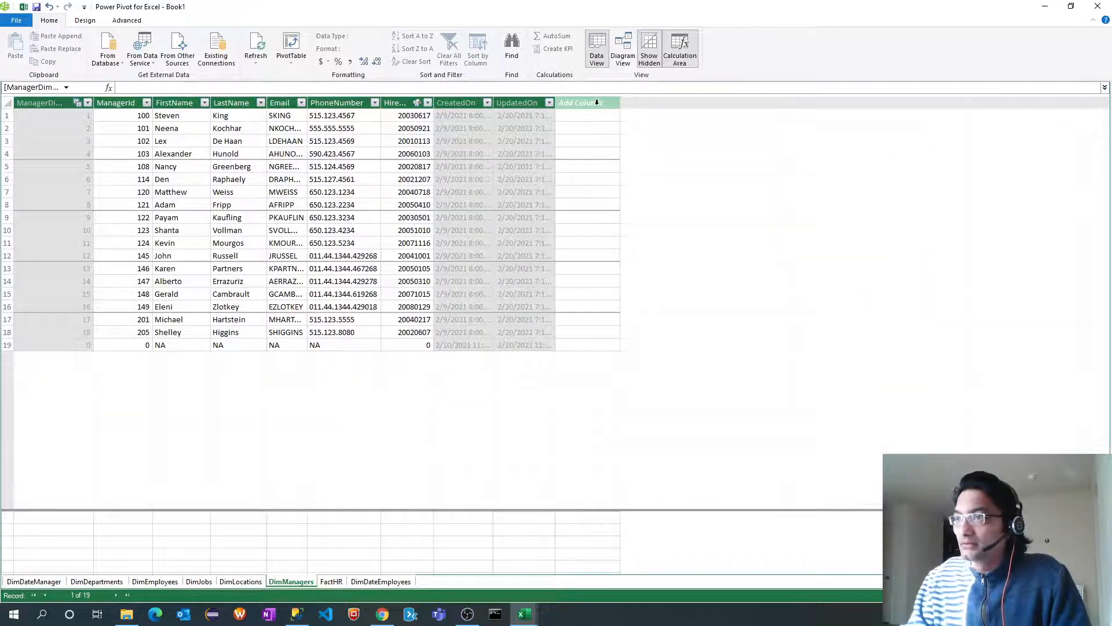
pyautogui.rightClick(596, 102)
pyautogui.click(618, 122)
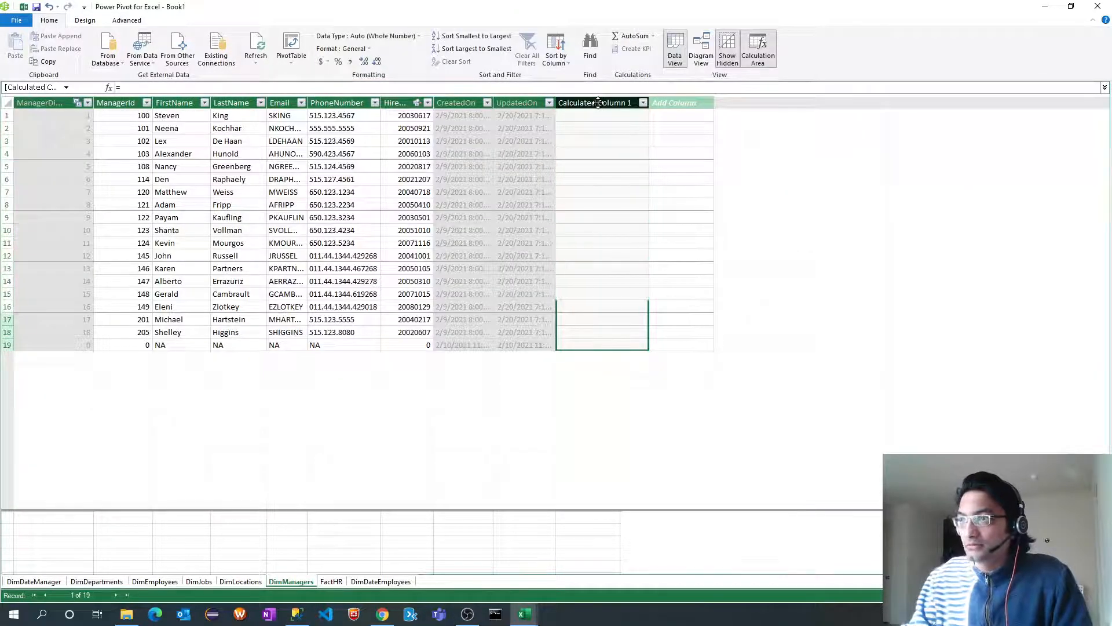
pyautogui.click(601, 116)
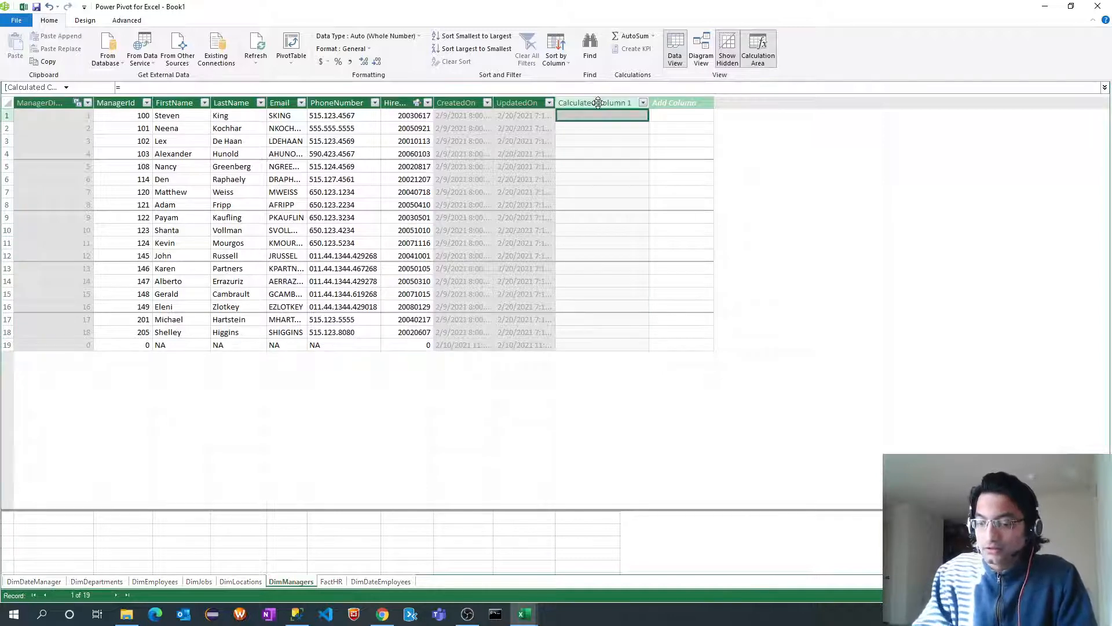
pyautogui.write('=F')
pyautogui.press('BackSpace')
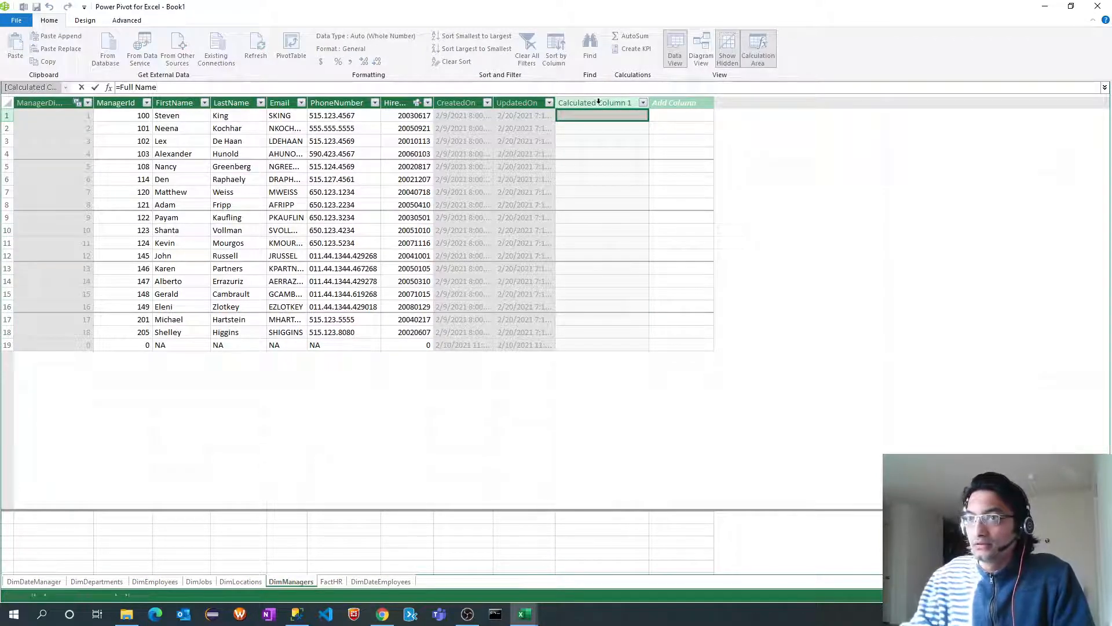
pyautogui.click(614, 103)
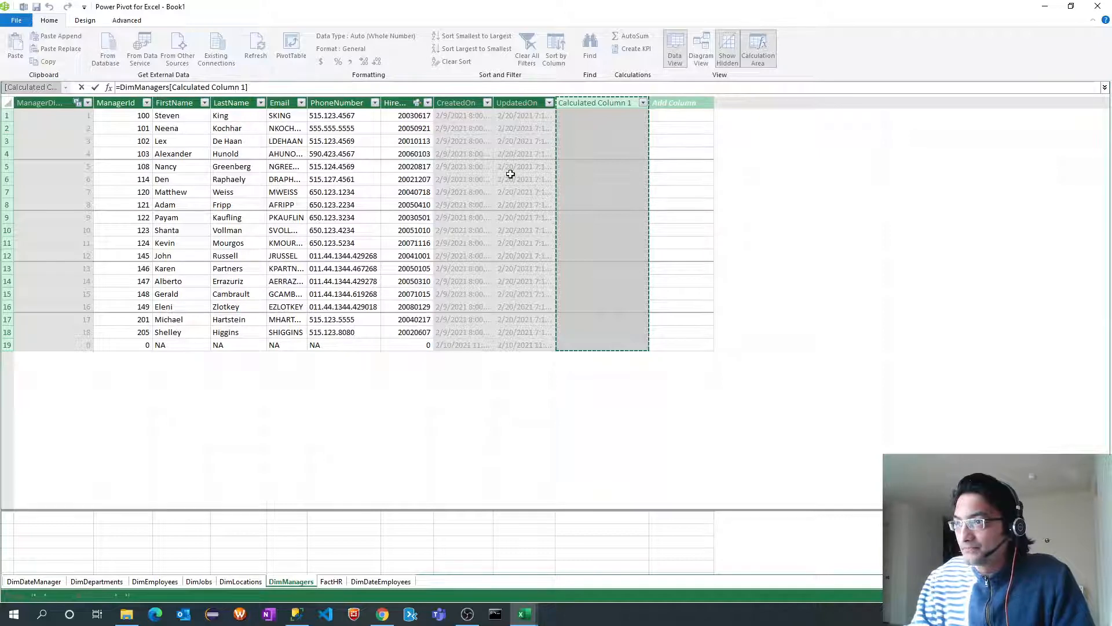
pyautogui.click(663, 164)
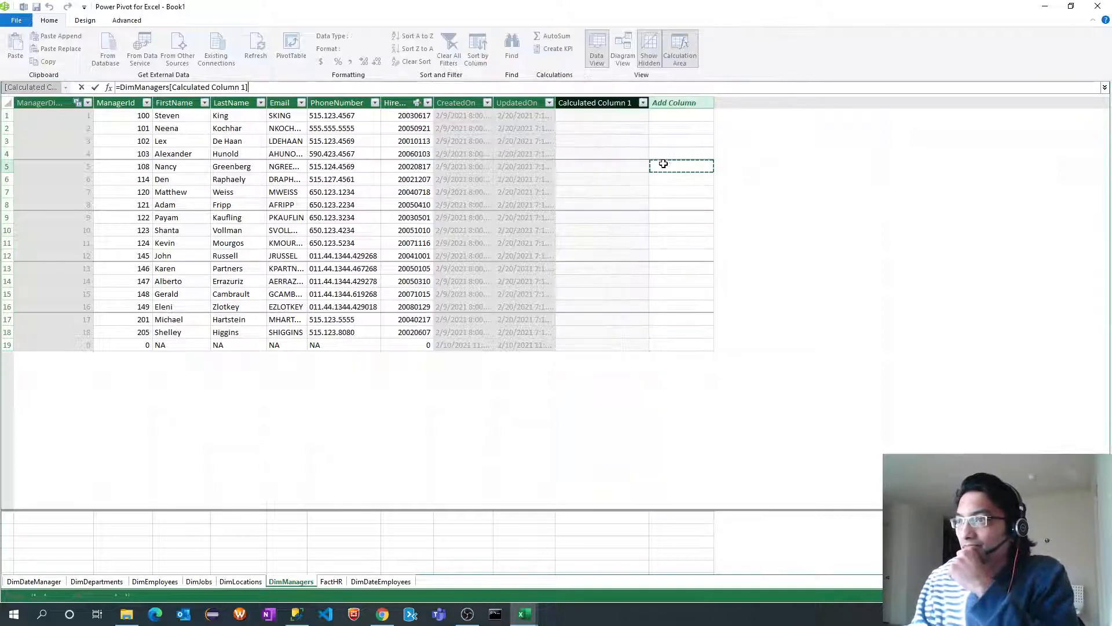
pyautogui.click(607, 105)
pyautogui.press('Escape')
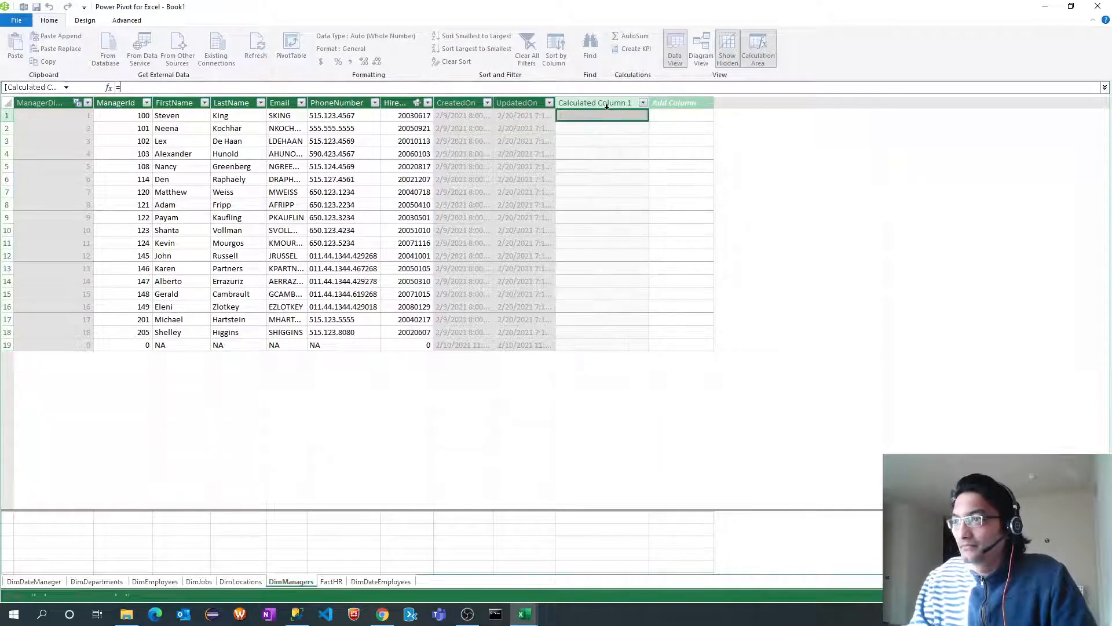
# Rename the new calculated column in DimManagers as Full Name.
pyautogui.click(607, 105)
pyautogui.doubleClick(607, 103)
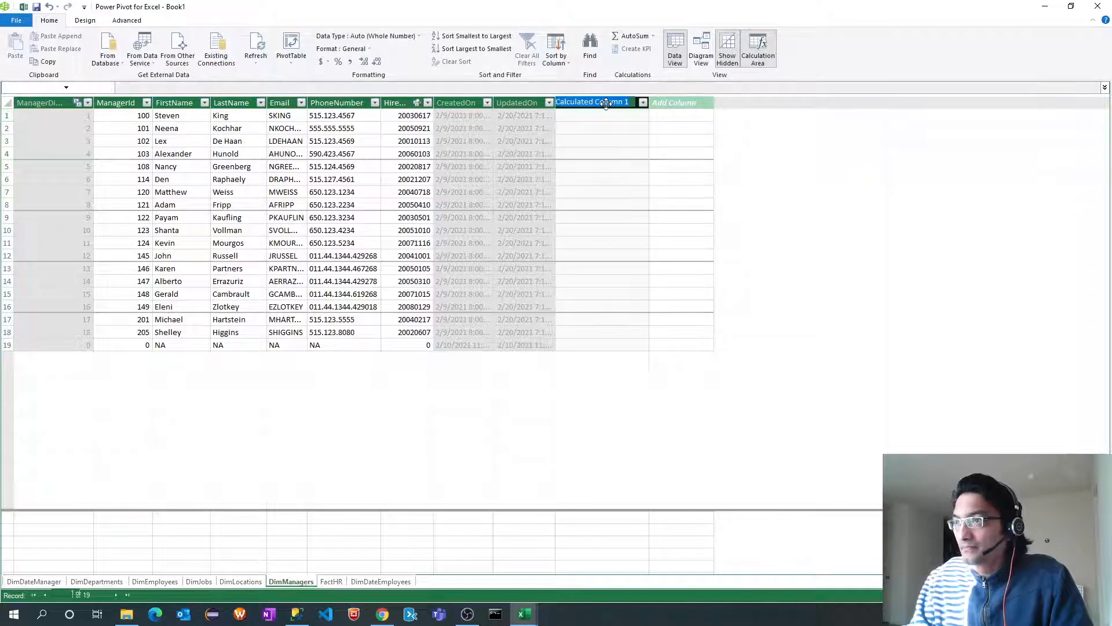
pyautogui.write('Full Name')
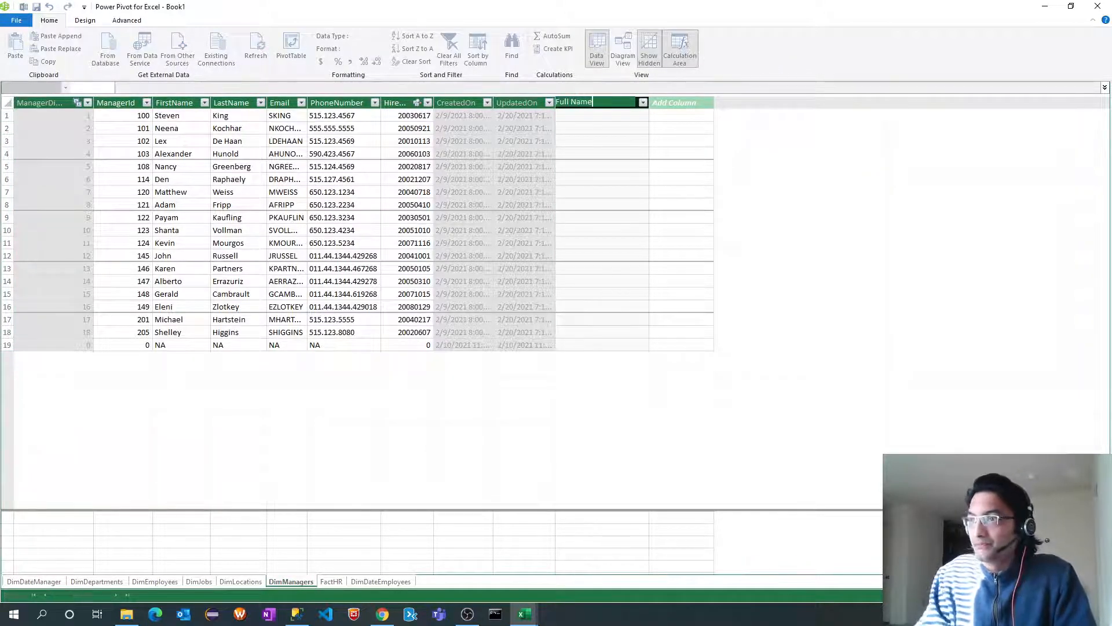
pyautogui.press('Return')
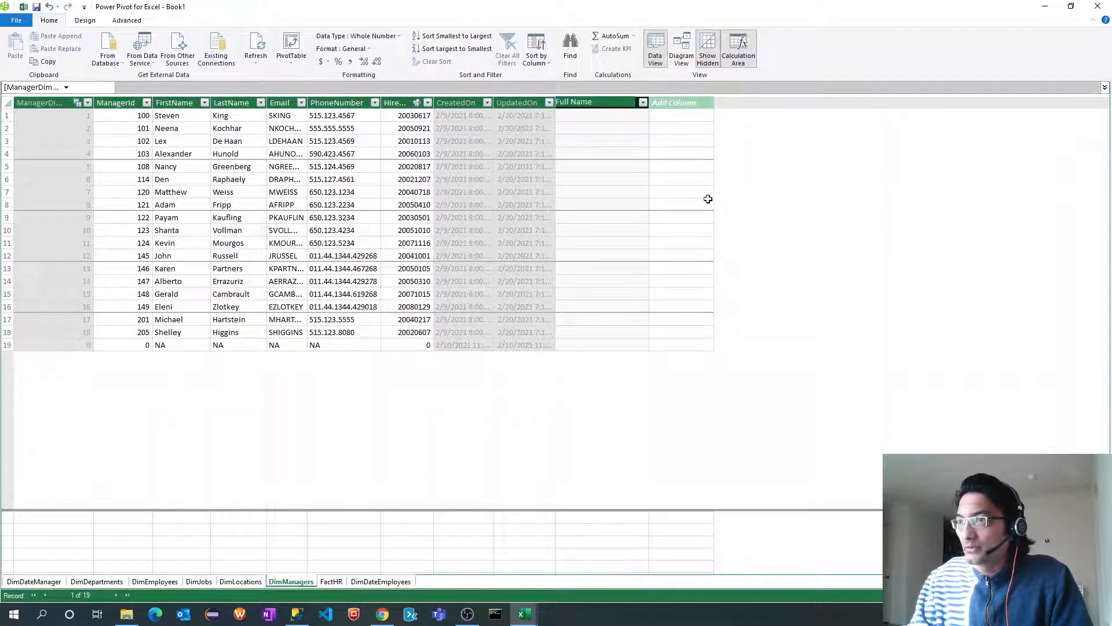
# Enter the formula =CONCATENATE('DimManagers'[FirstName], " ") for the DimManagers Full Name column, without committing it.
pyautogui.click(616, 115)
pyautogui.write('=')
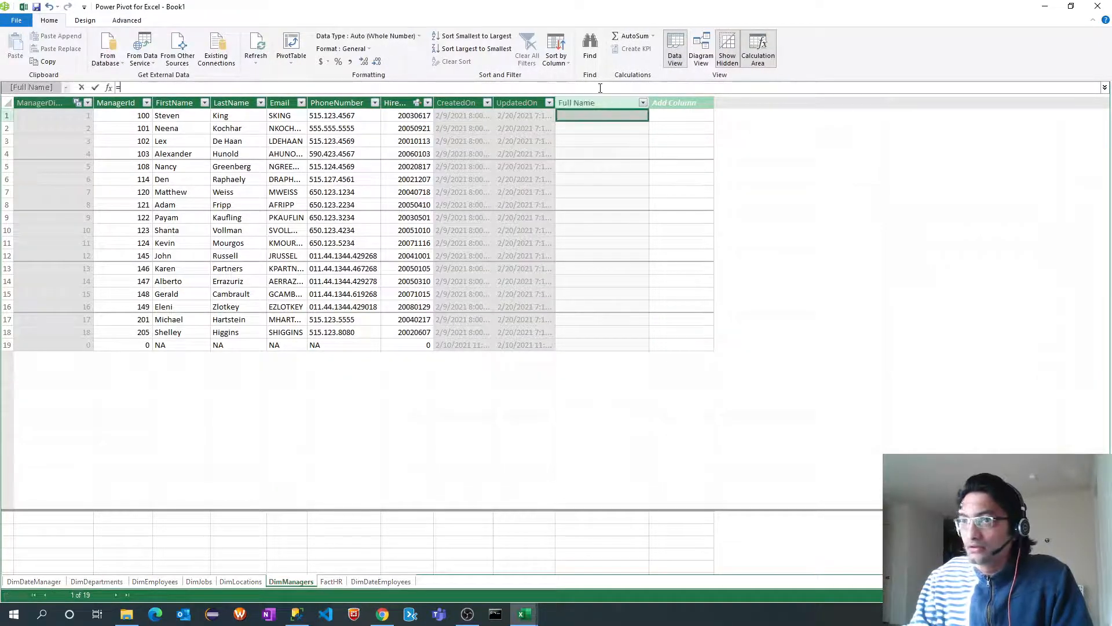
pyautogui.write('CONCA')
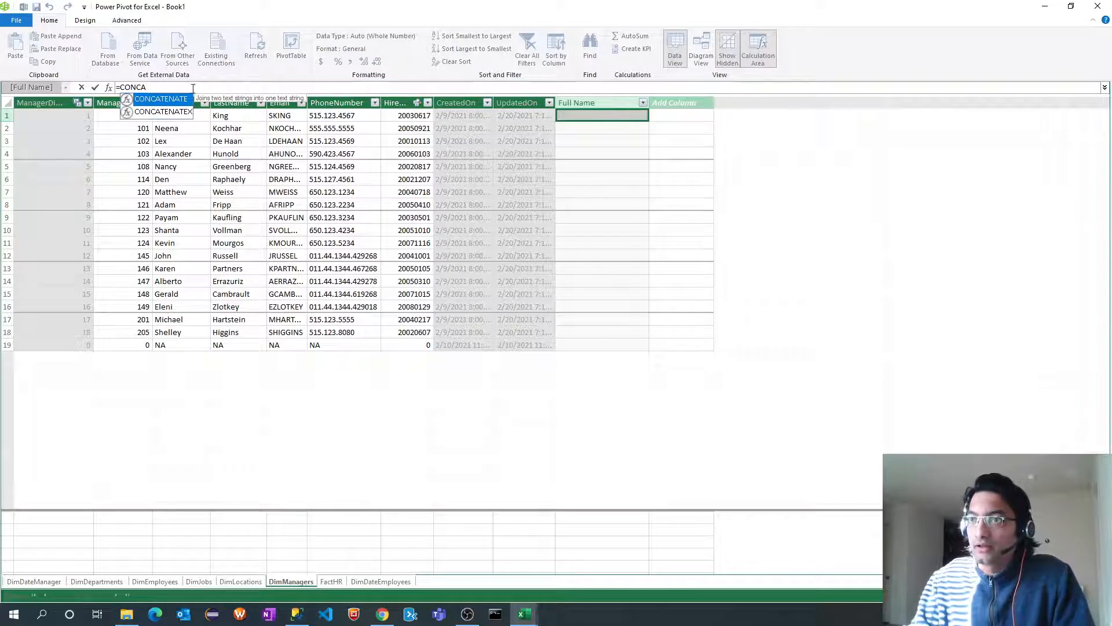
pyautogui.doubleClick(177, 99)
pyautogui.write("'")
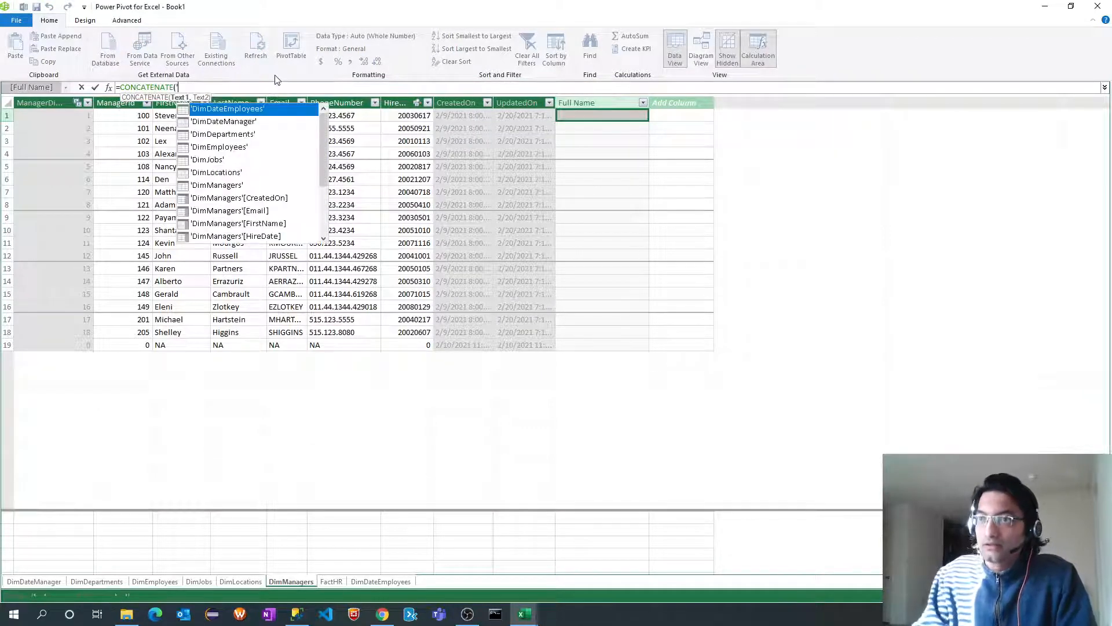
pyautogui.write('f')
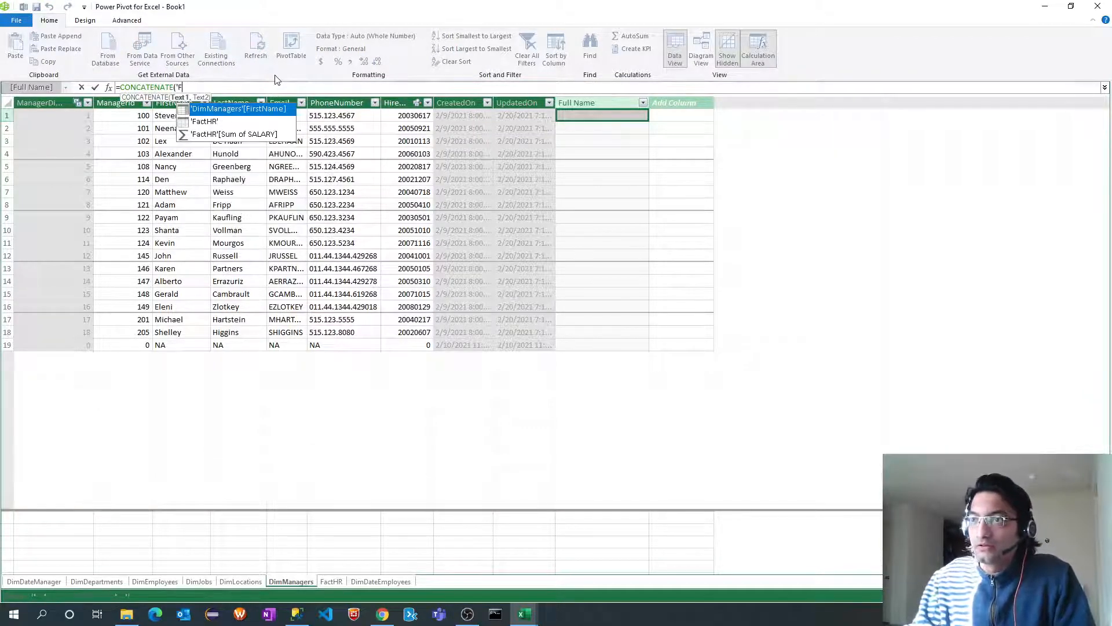
pyautogui.doubleClick(272, 109)
pyautogui.write(', "')
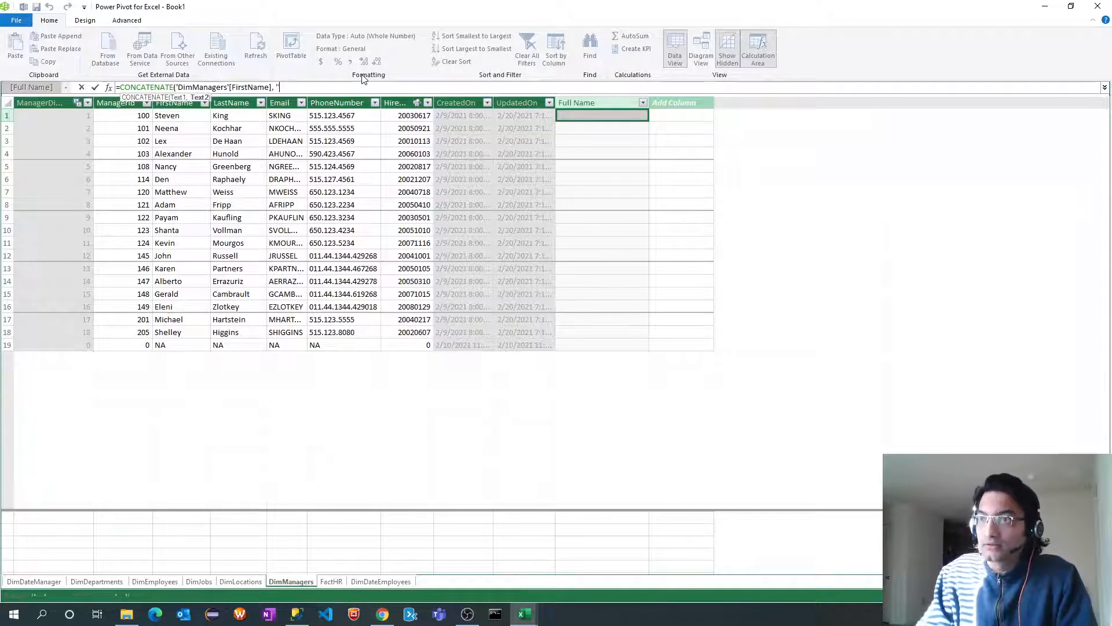
pyautogui.write(')')
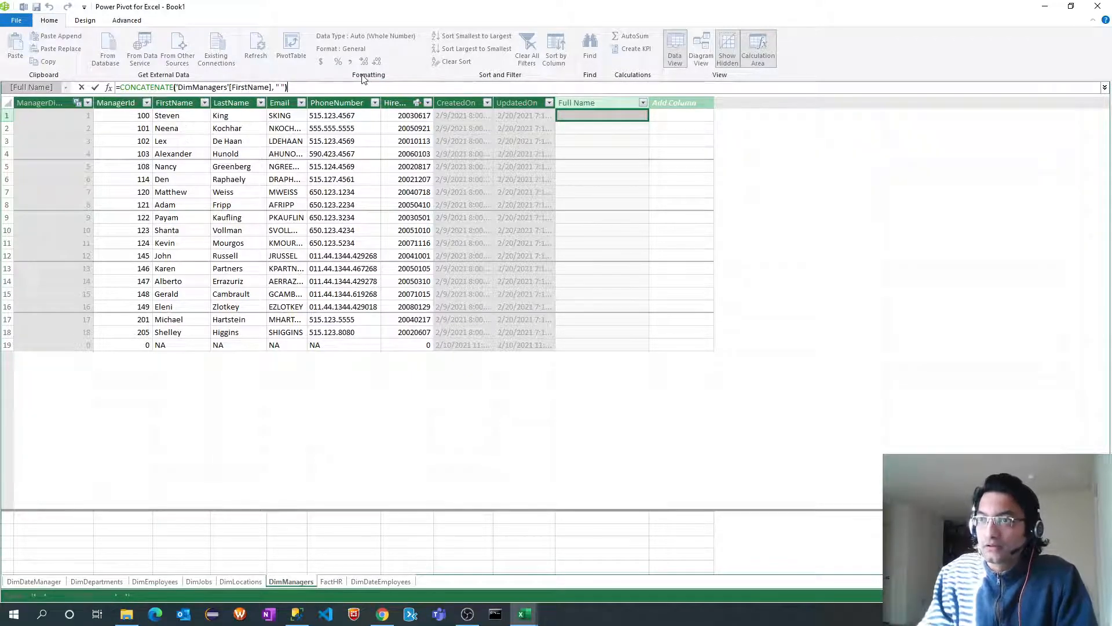
# Nest the formula in an outer CONCATENATE with 'DimManagers'[LastName] as second argument and commit it for the Full Name column.
pyautogui.click(118, 87)
pyautogui.write('CON')
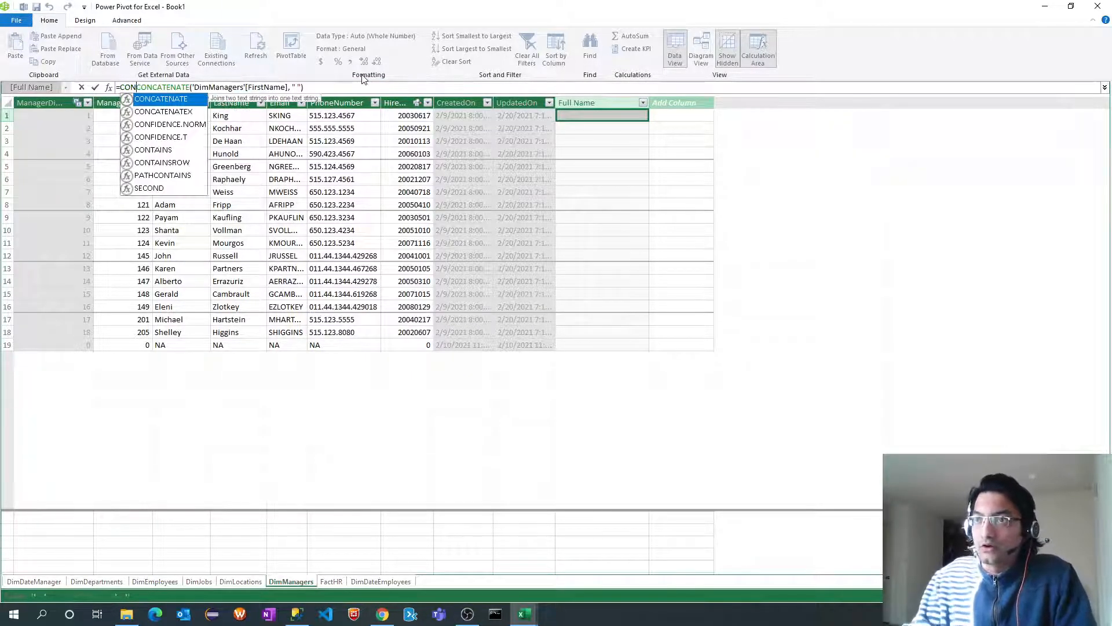
pyautogui.doubleClick(181, 103)
pyautogui.click(383, 87)
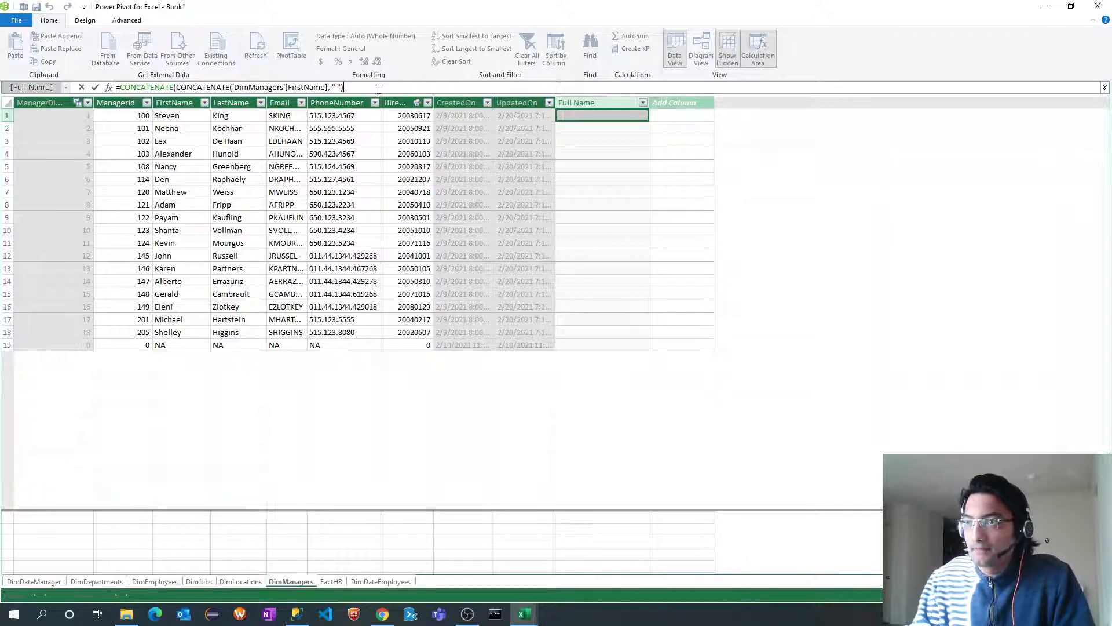
pyautogui.write(", '")
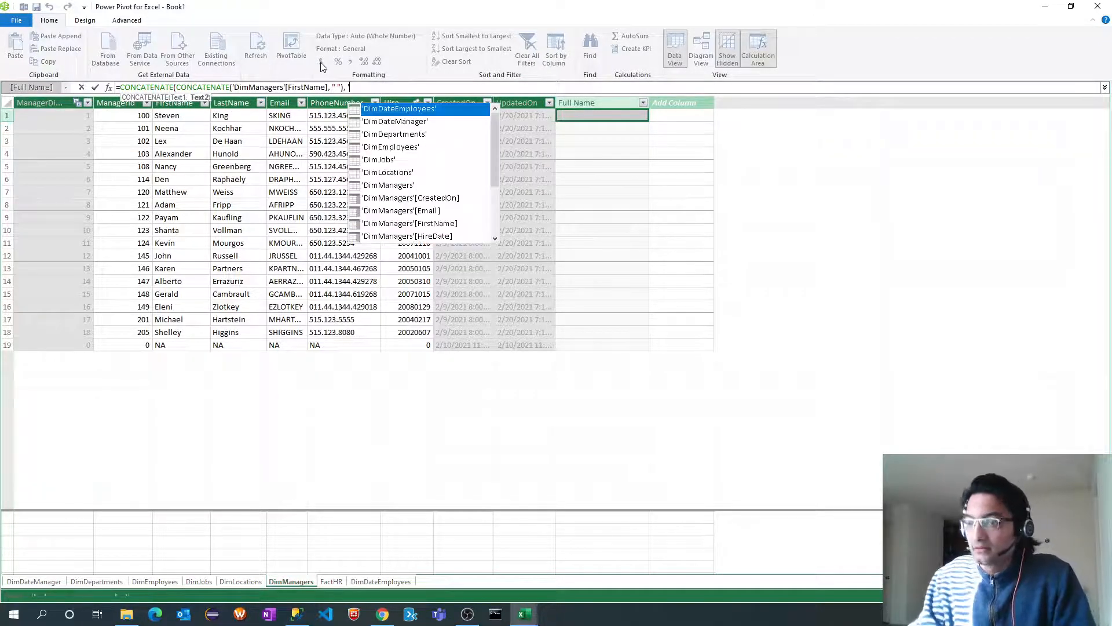
pyautogui.write('La')
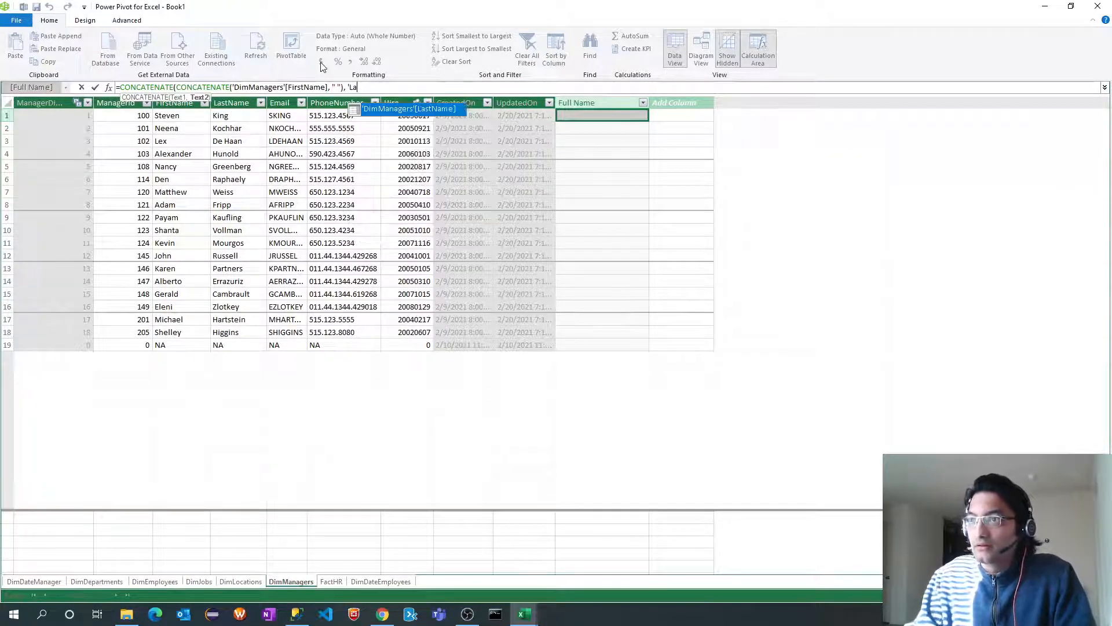
pyautogui.doubleClick(381, 111)
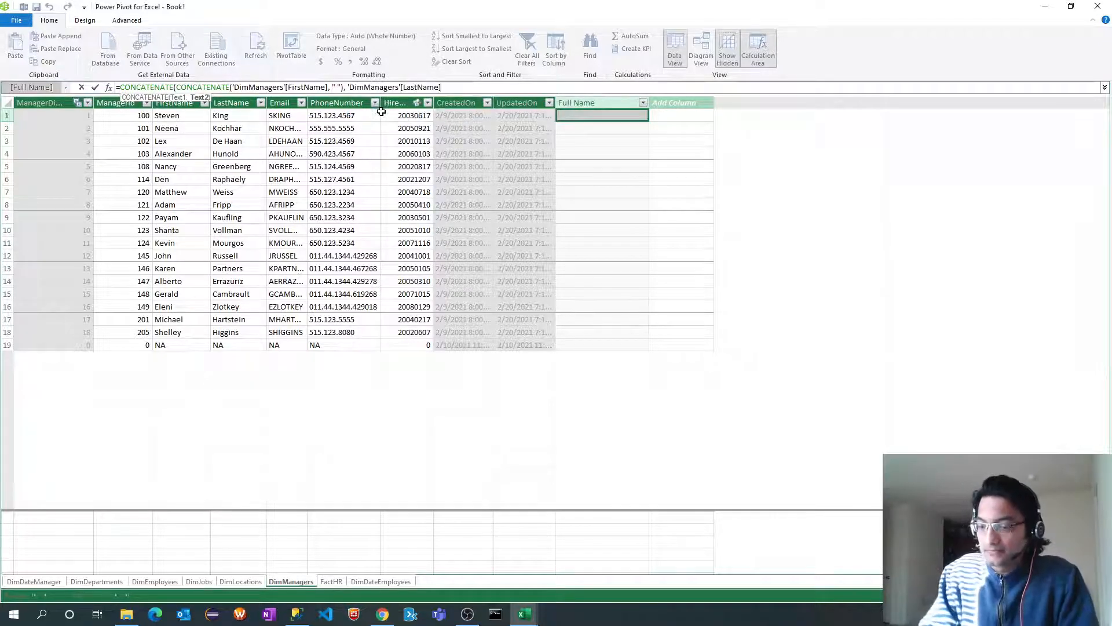
pyautogui.write(')')
pyautogui.press('Return')
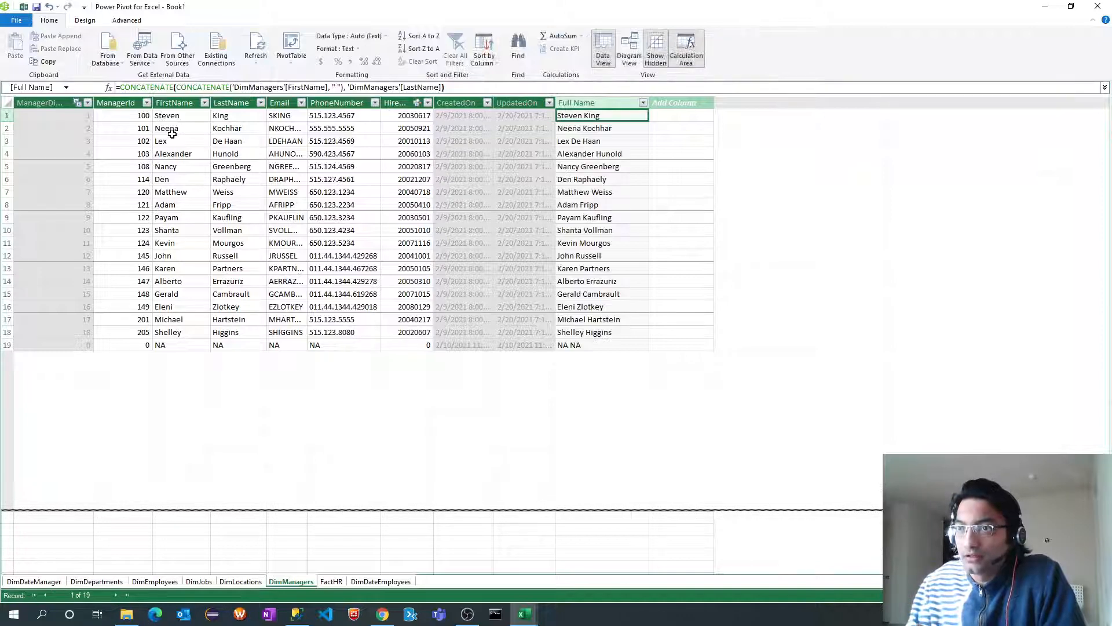
# Display the data model as a diagram of its tables and relationships.
pyautogui.click(630, 58)
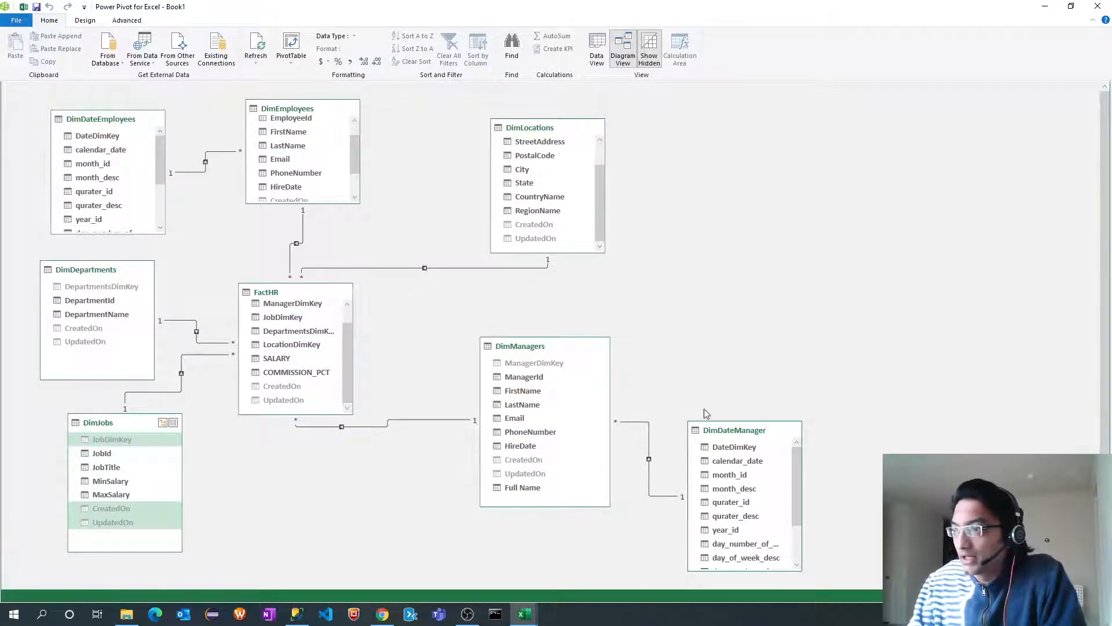
# Move the DimDateManager table up beside DimManagers and hide the DimManagers FirstName and LastName fields from client tools.
pyautogui.moveTo(716, 435); pyautogui.dragTo(712, 354)
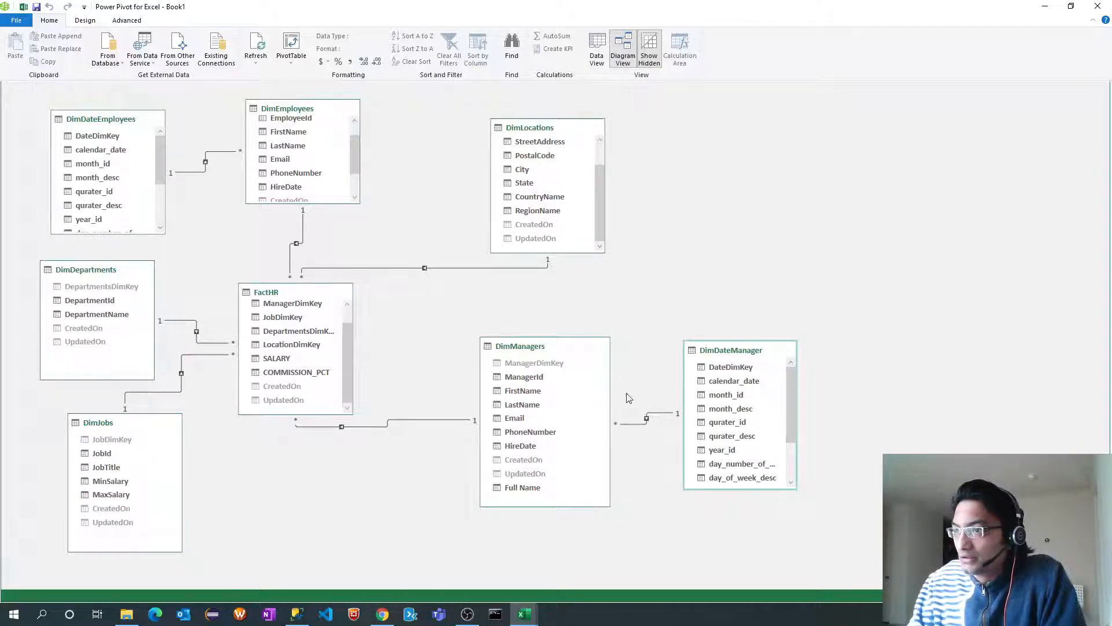
pyautogui.click(527, 394)
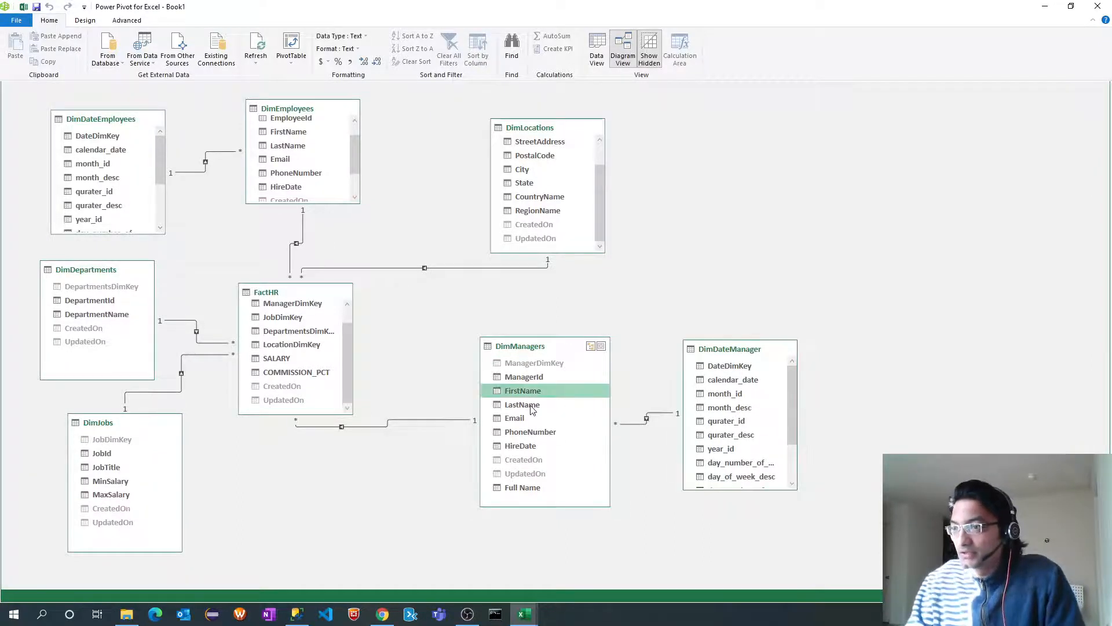
pyautogui.keyDown('ctrl'); pyautogui.click(530, 404); pyautogui.keyUp('ctrl')
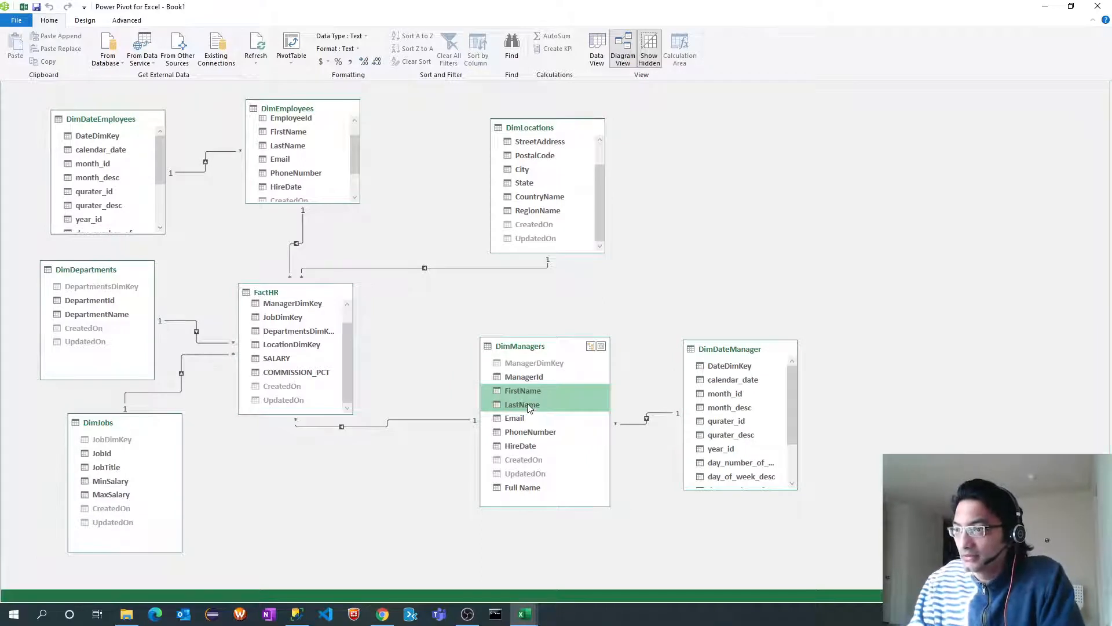
pyautogui.rightClick(528, 404)
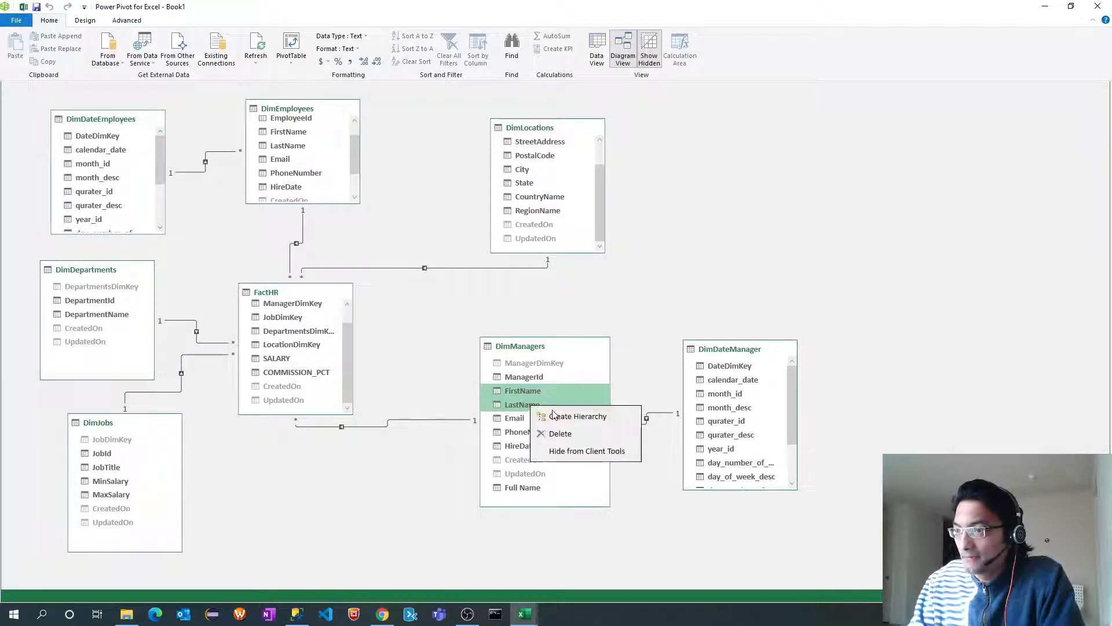
pyautogui.click(581, 451)
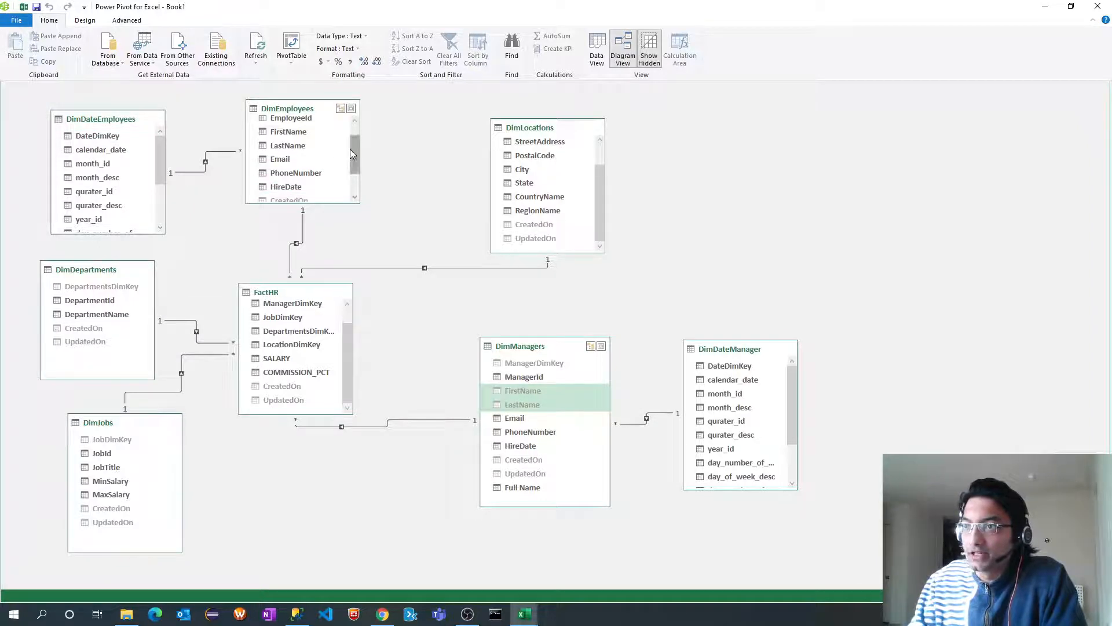
# Hide the FirstName and LastName fields of DimEmployees from client tools.
pyautogui.click(298, 137)
pyautogui.keyDown('ctrl'); pyautogui.click(294, 149); pyautogui.keyUp('ctrl')
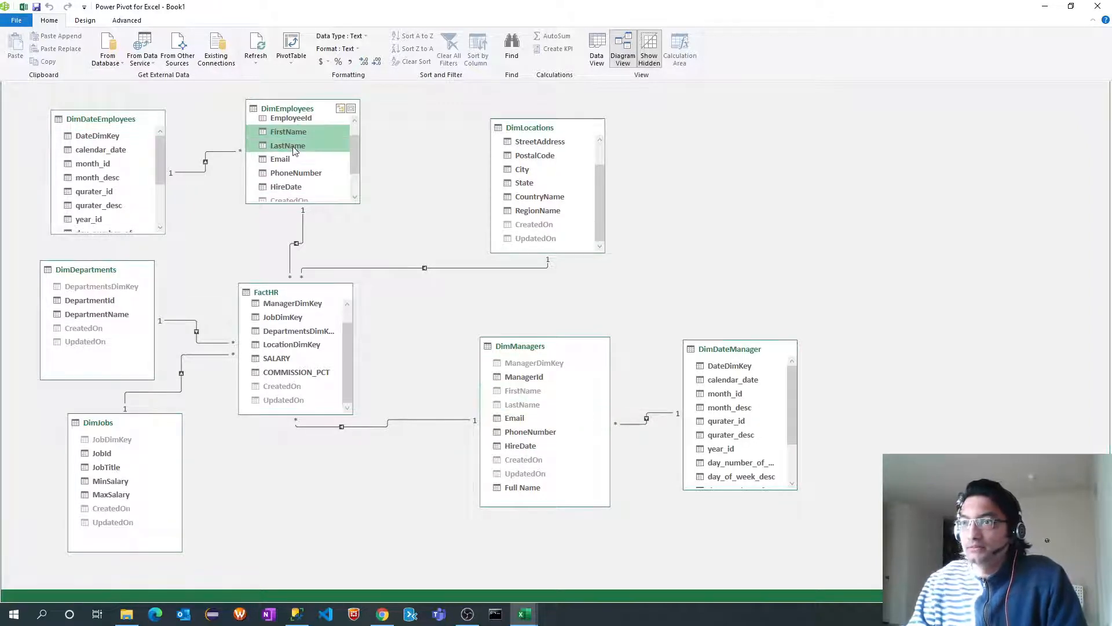
pyautogui.rightClick(294, 147)
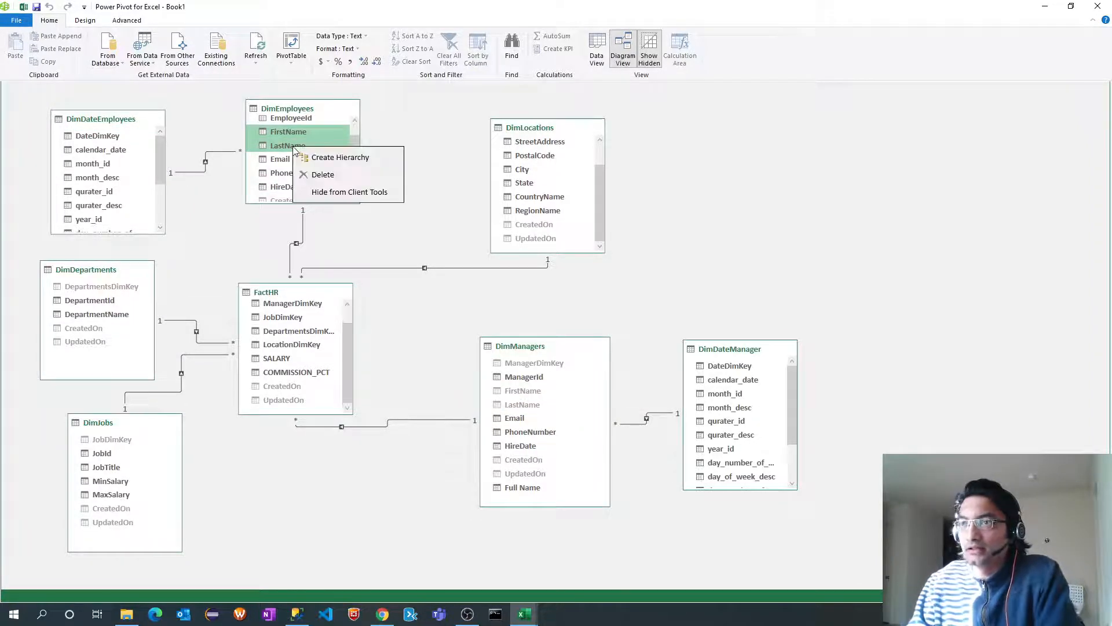
pyautogui.click(327, 194)
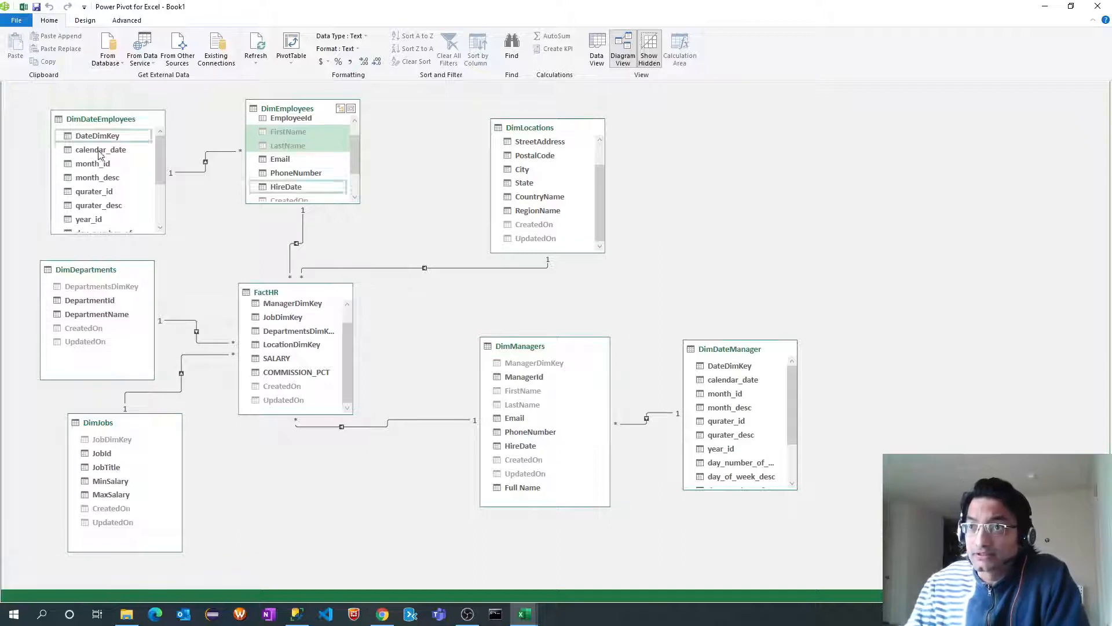
# Create a hierarchy named EmpDateHierarchy in the DimDateEmployees table.
pyautogui.rightClick(106, 121)
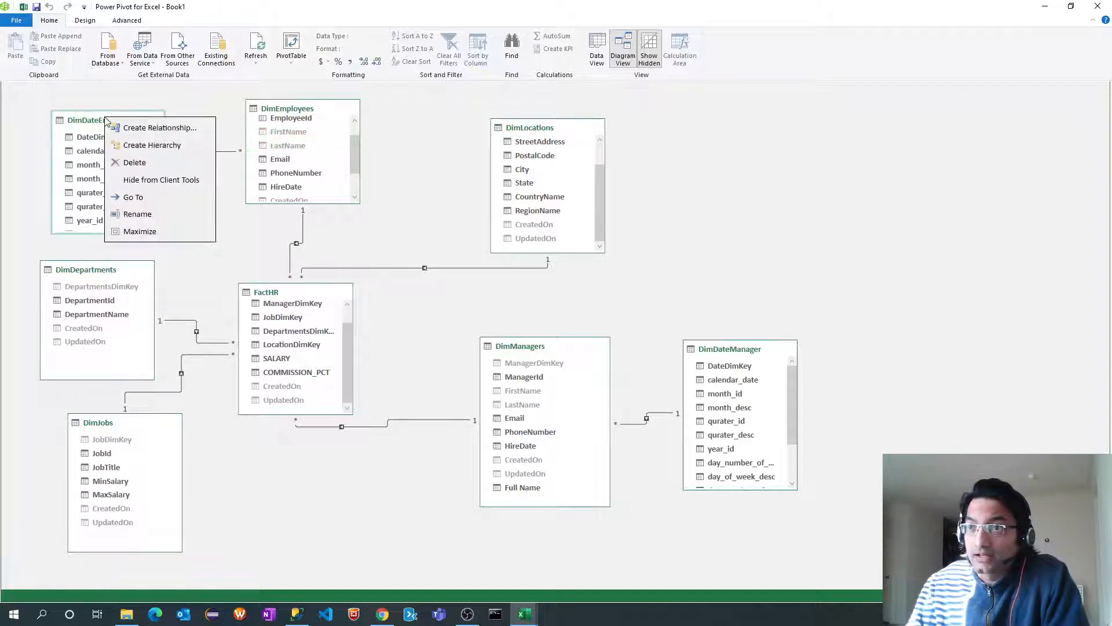
pyautogui.click(149, 146)
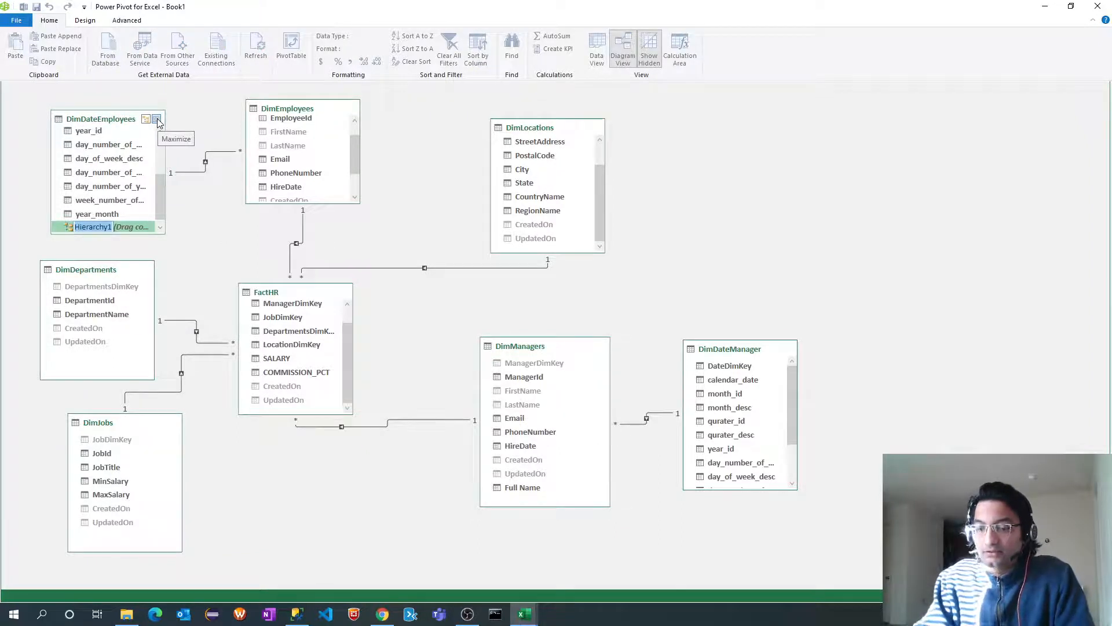
pyautogui.write('EmpDat')
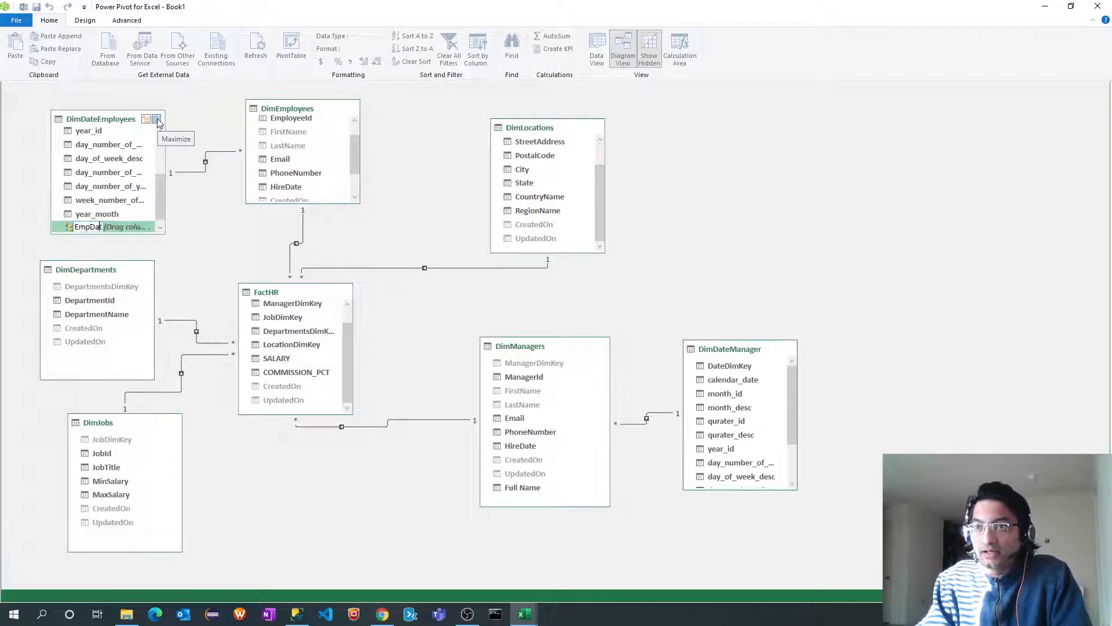
pyautogui.write('eHierarchy')
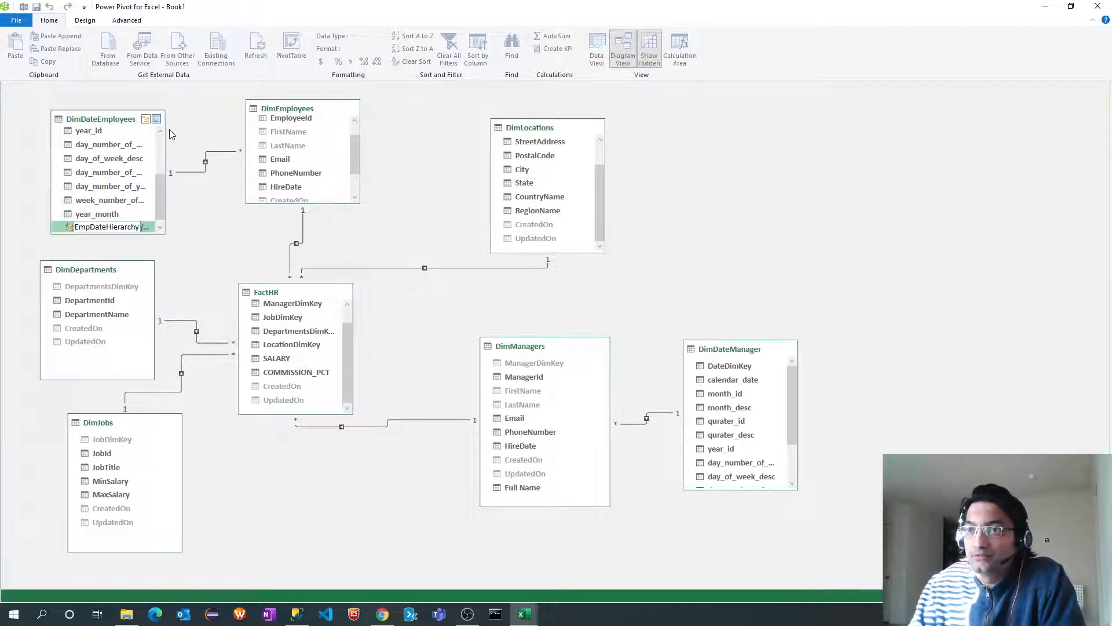
pyautogui.press('Return')
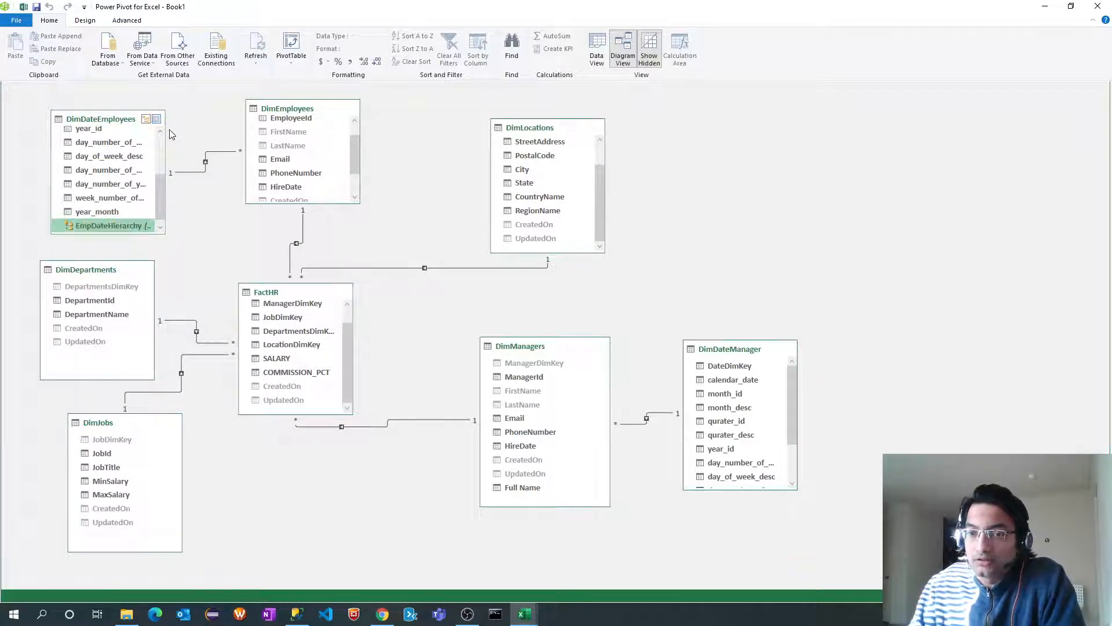
# Maximize DimDateEmployees and add year_id, qurater_desc, year_month and calendar_date as levels of EmpDateHierarchy, in that order.
pyautogui.click(157, 120)
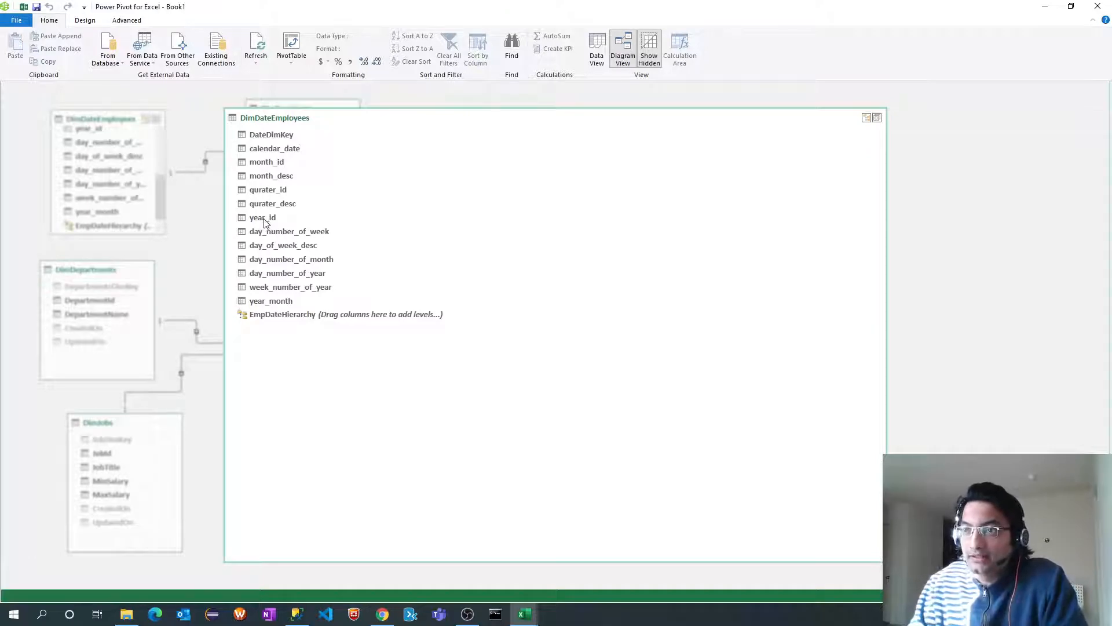
pyautogui.moveTo(265, 220); pyautogui.dragTo(283, 311)
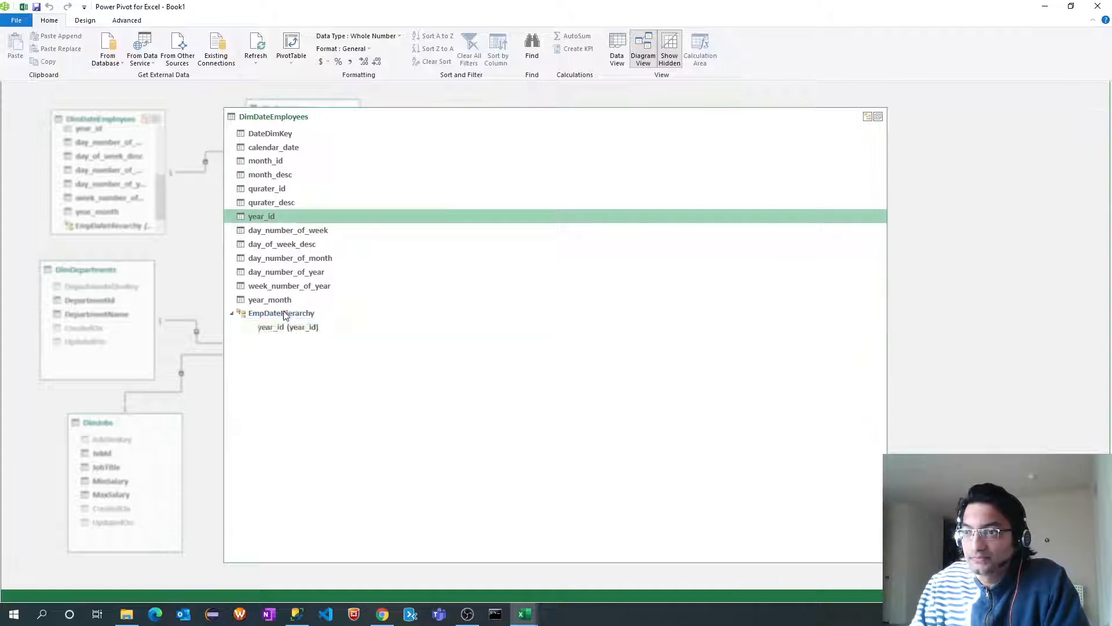
pyautogui.click(265, 203)
pyautogui.moveTo(265, 203); pyautogui.dragTo(273, 346)
pyautogui.click(272, 341)
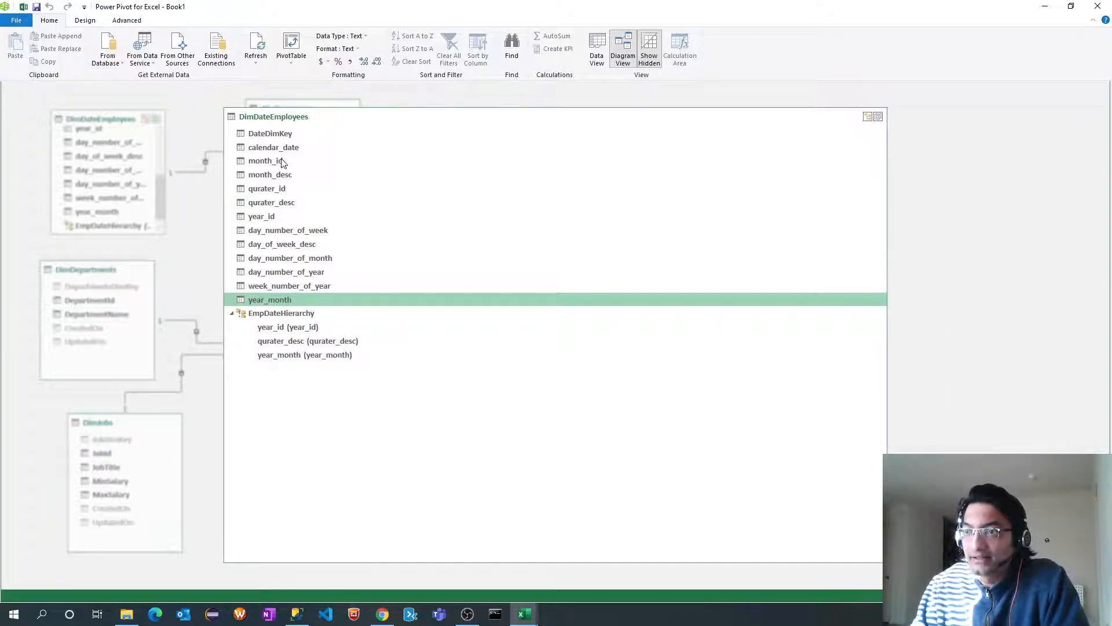
pyautogui.moveTo(280, 151); pyautogui.dragTo(270, 359)
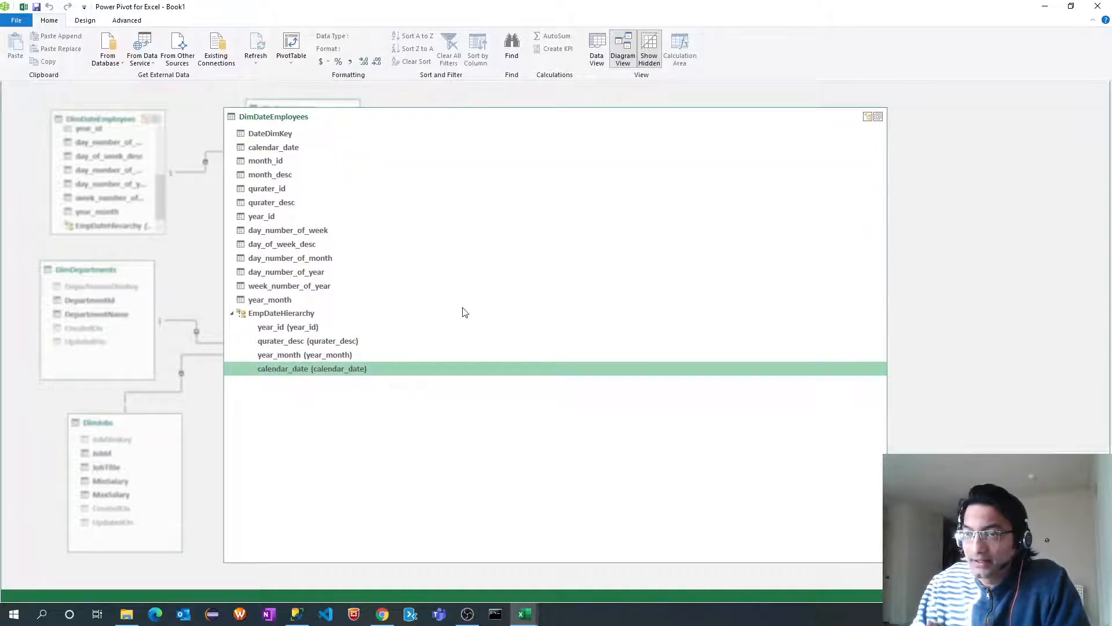
pyautogui.click(868, 117)
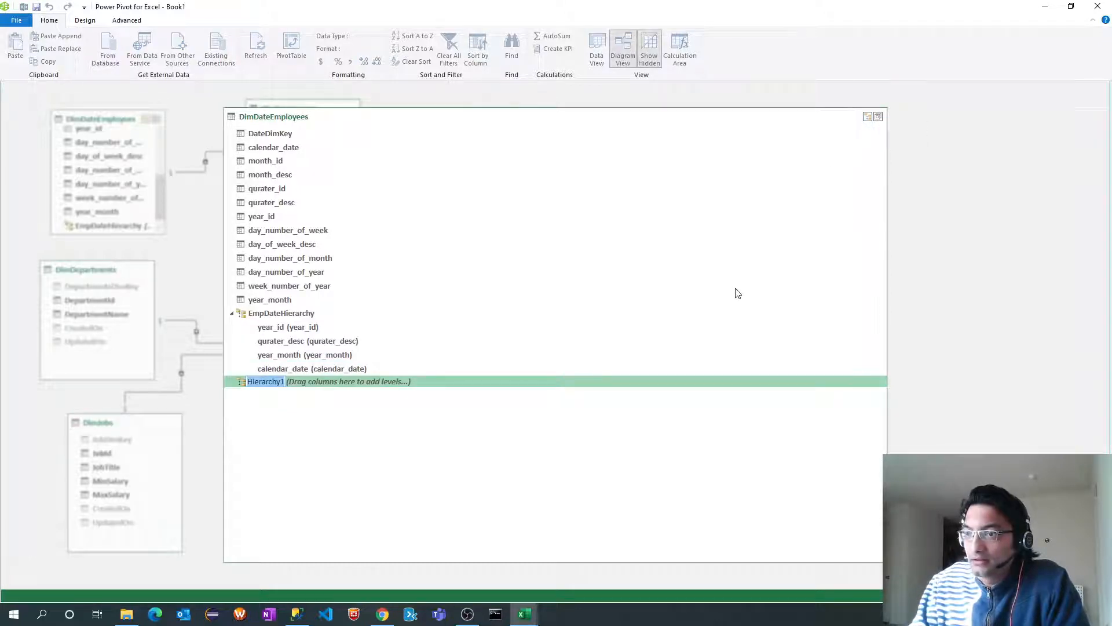
pyautogui.rightClick(357, 383)
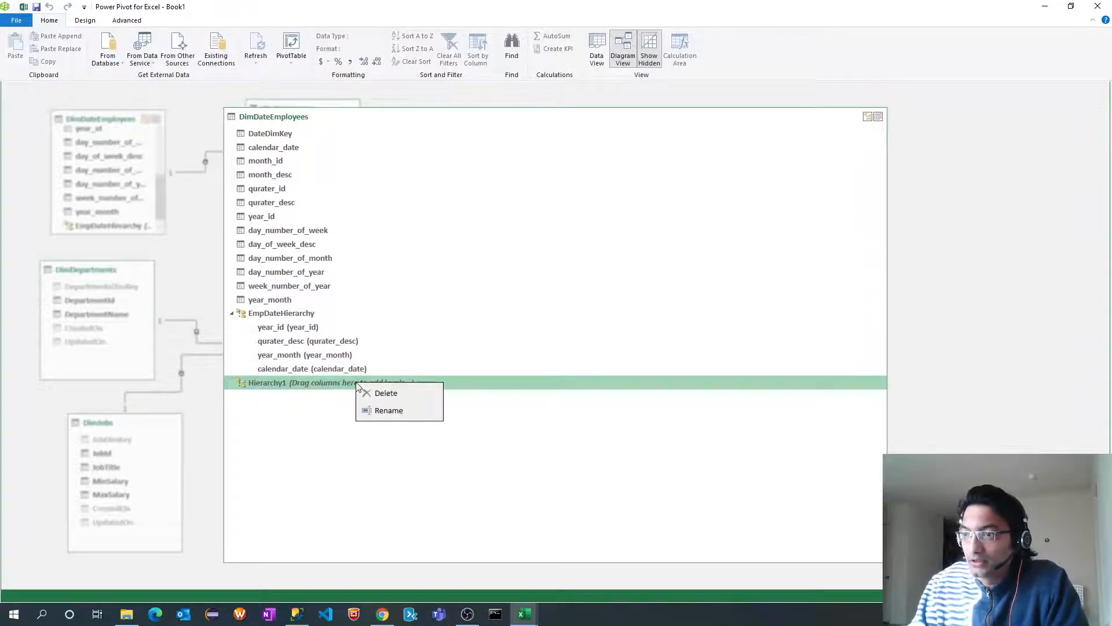
pyautogui.click(386, 394)
pyautogui.click(533, 322)
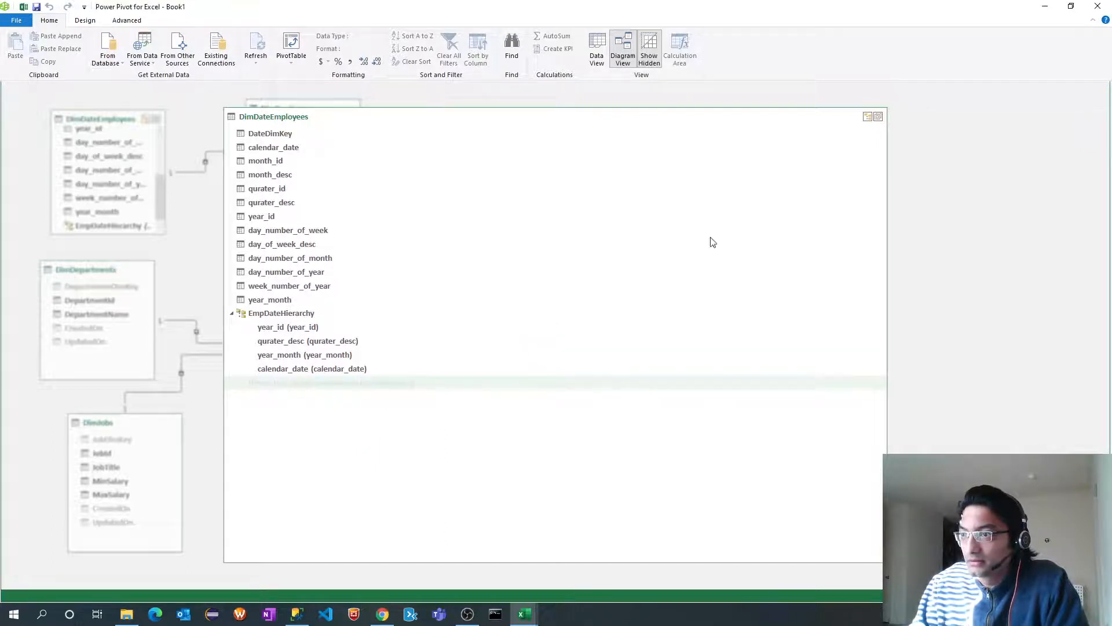
# Restore DimDateEmployees to its normal size in the diagram and create a hierarchy named MgrDateHierarchy in DimDateManager.
pyautogui.click(879, 117)
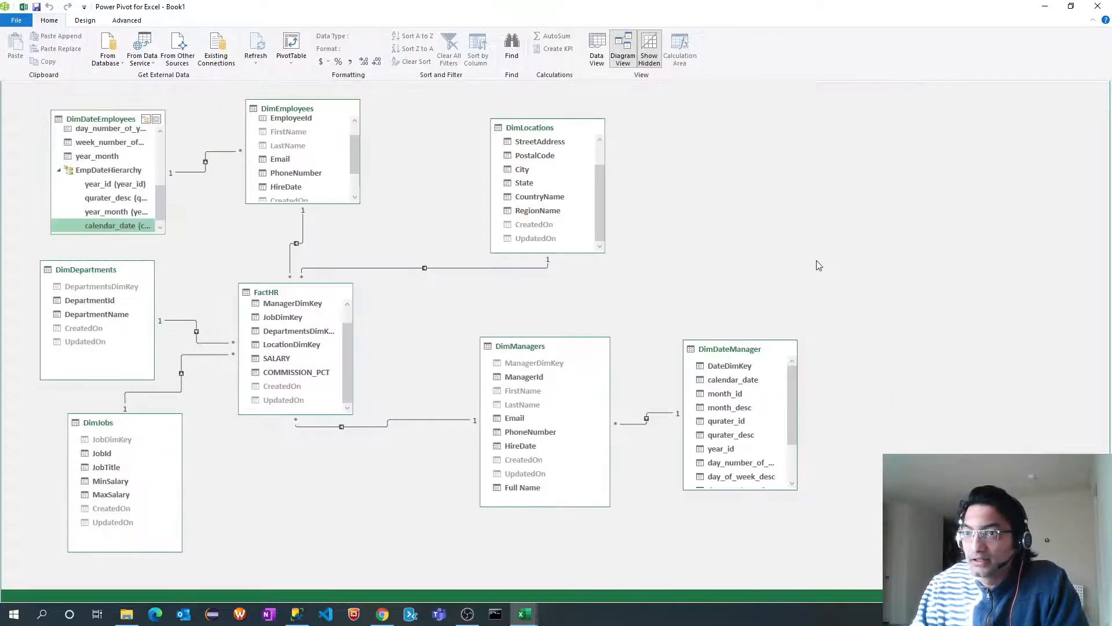
pyautogui.moveTo(734, 354)
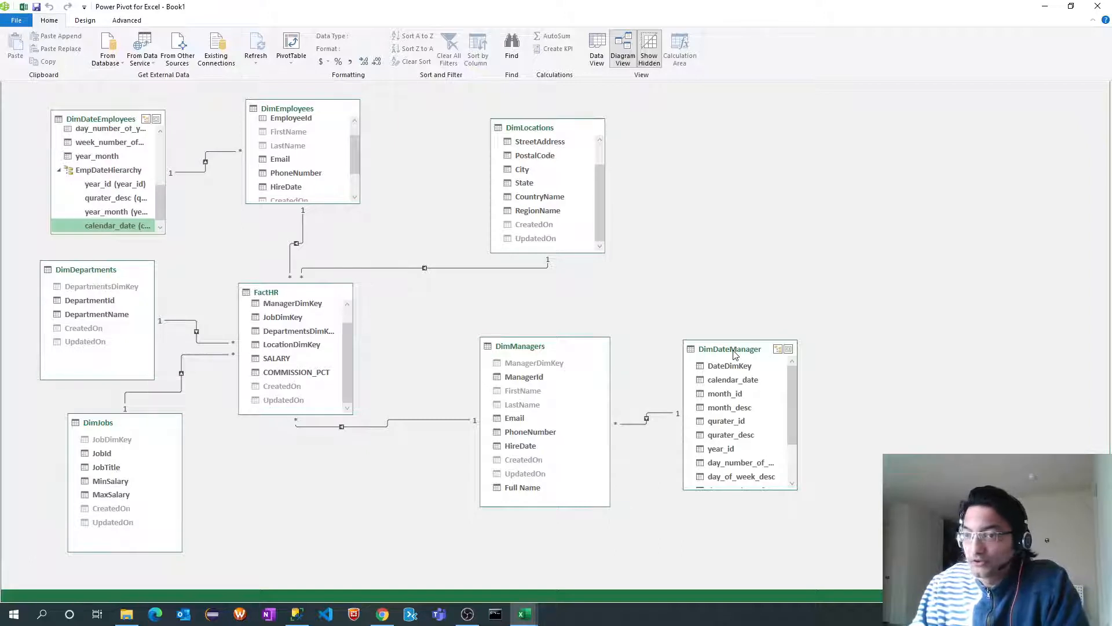
pyautogui.rightClick(731, 356)
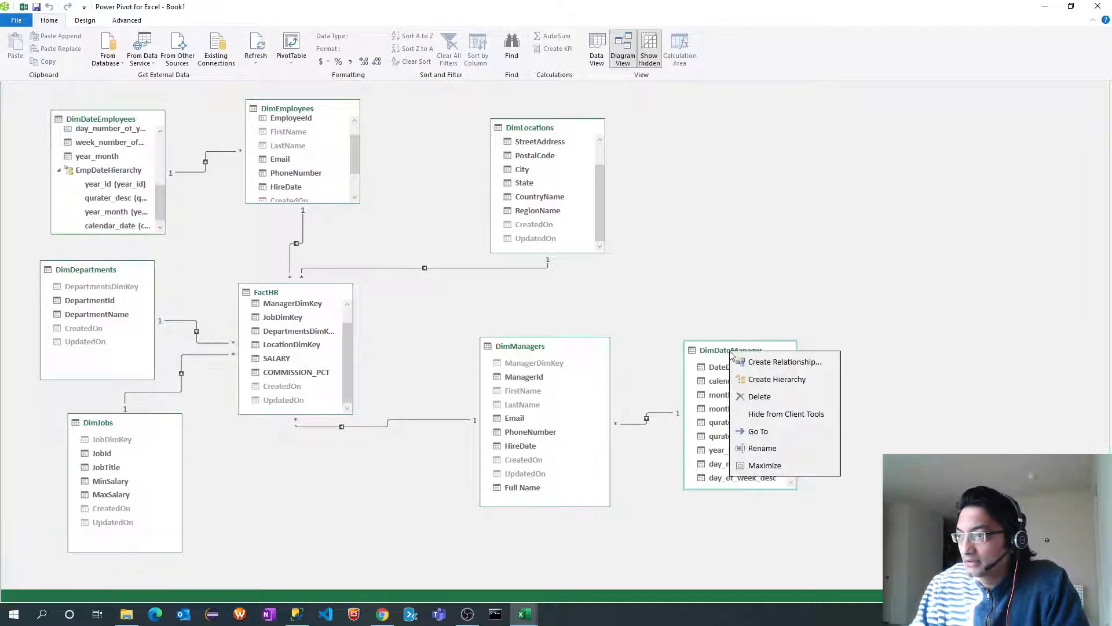
pyautogui.click(772, 379)
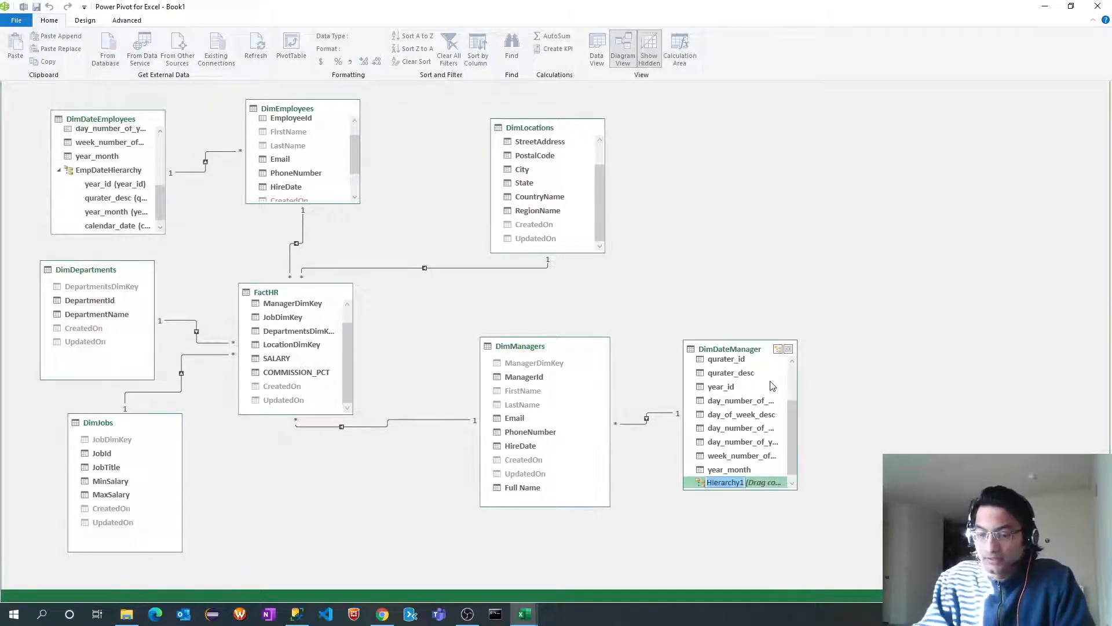
pyautogui.write('D')
pyautogui.press('BackSpace')
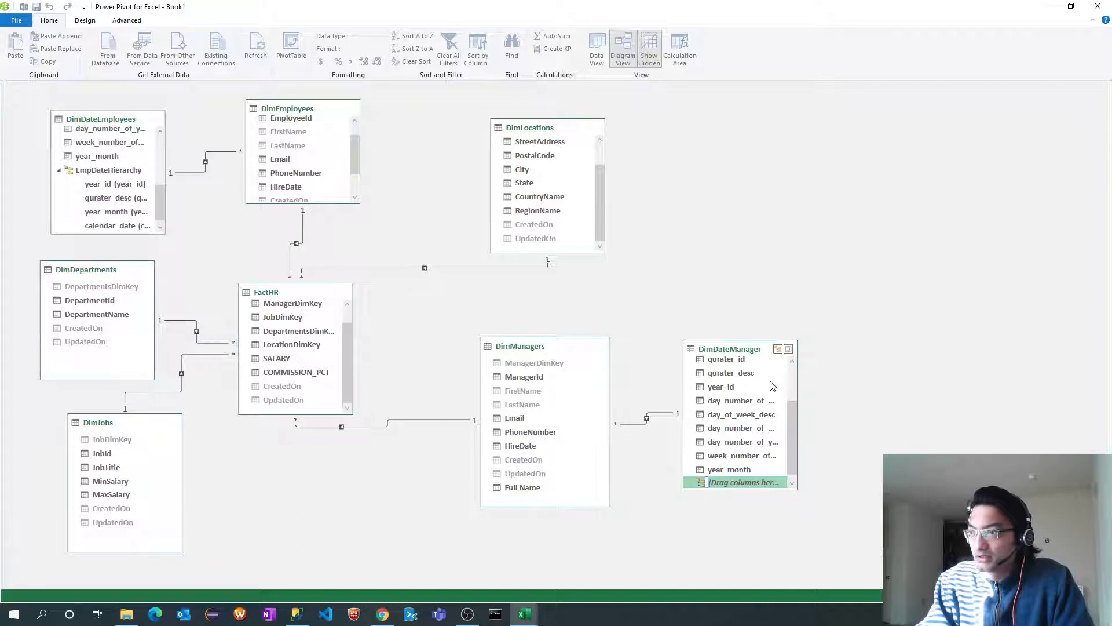
pyautogui.write('MgrD')
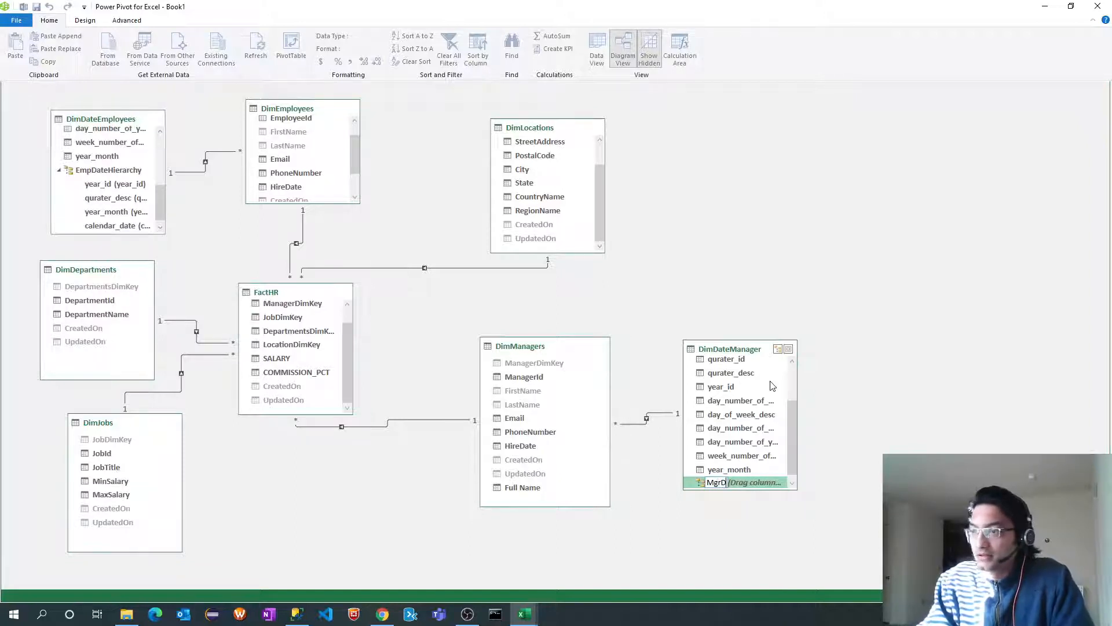
pyautogui.write('ateHierarchy')
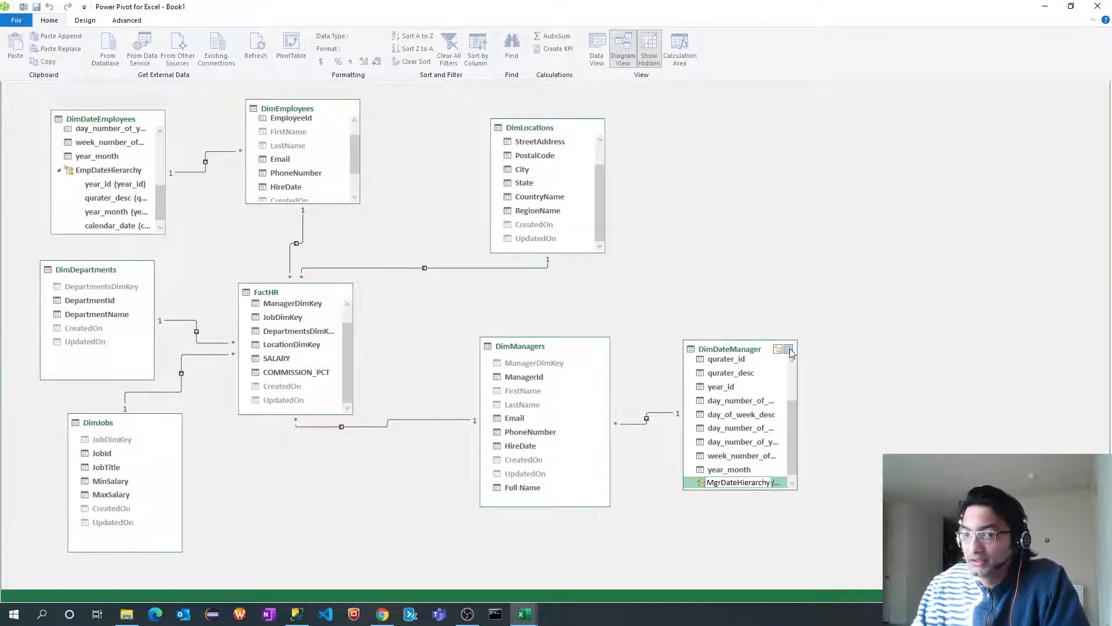
pyautogui.press('Return')
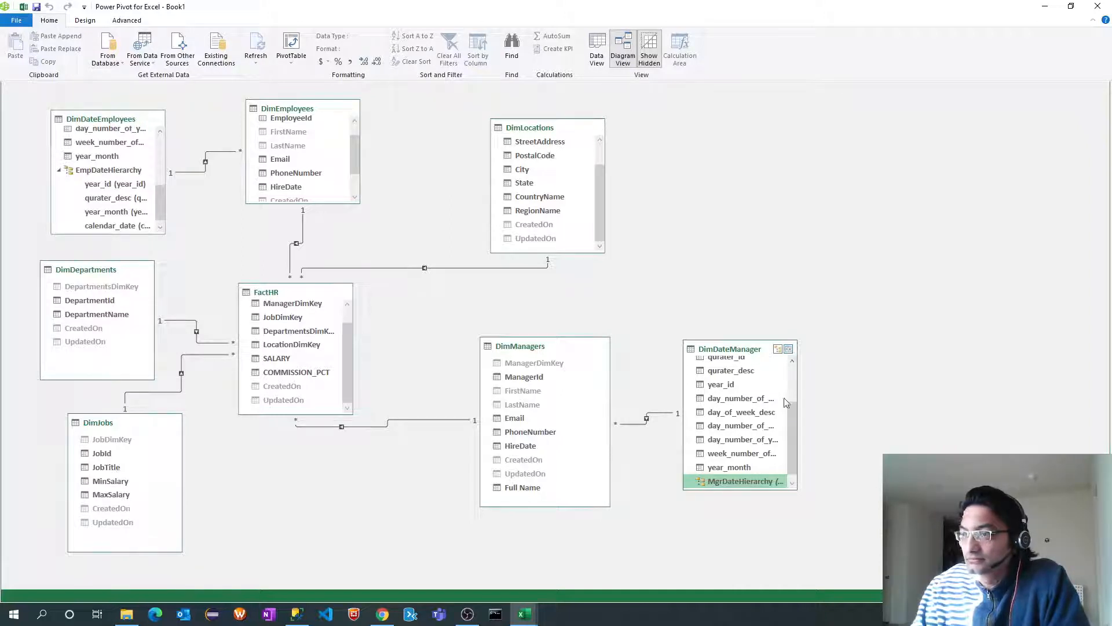
# Add year_id, qurater_desc, year_month and calendar_date as MgrDateHierarchy levels in the maximized DimDateManager table, then restore the table's size.
pyautogui.click(788, 349)
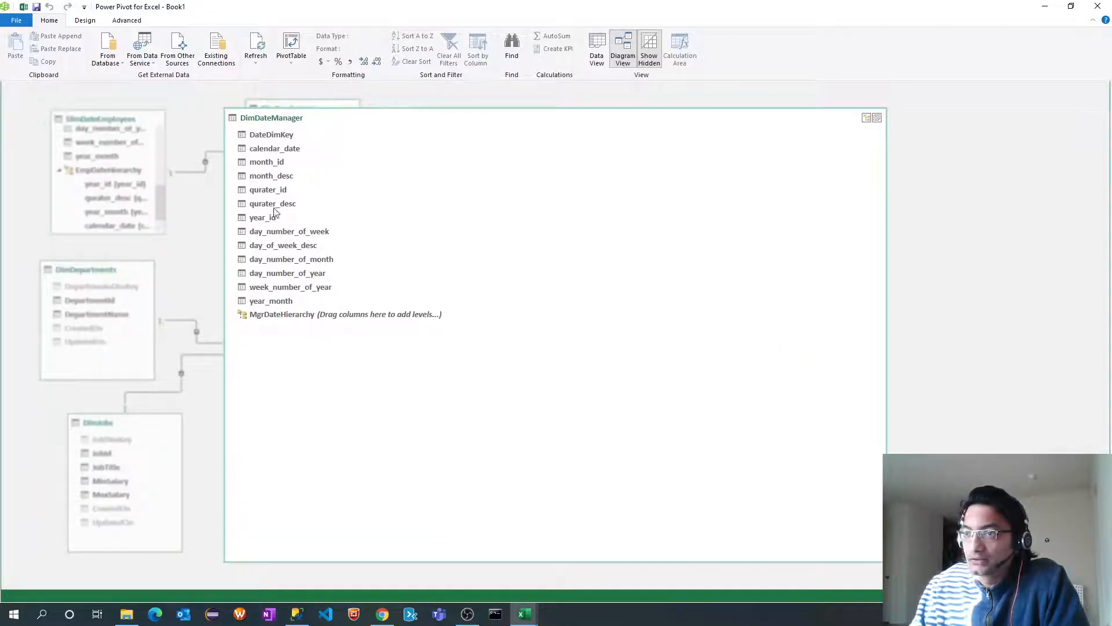
pyautogui.moveTo(268, 220); pyautogui.dragTo(266, 317)
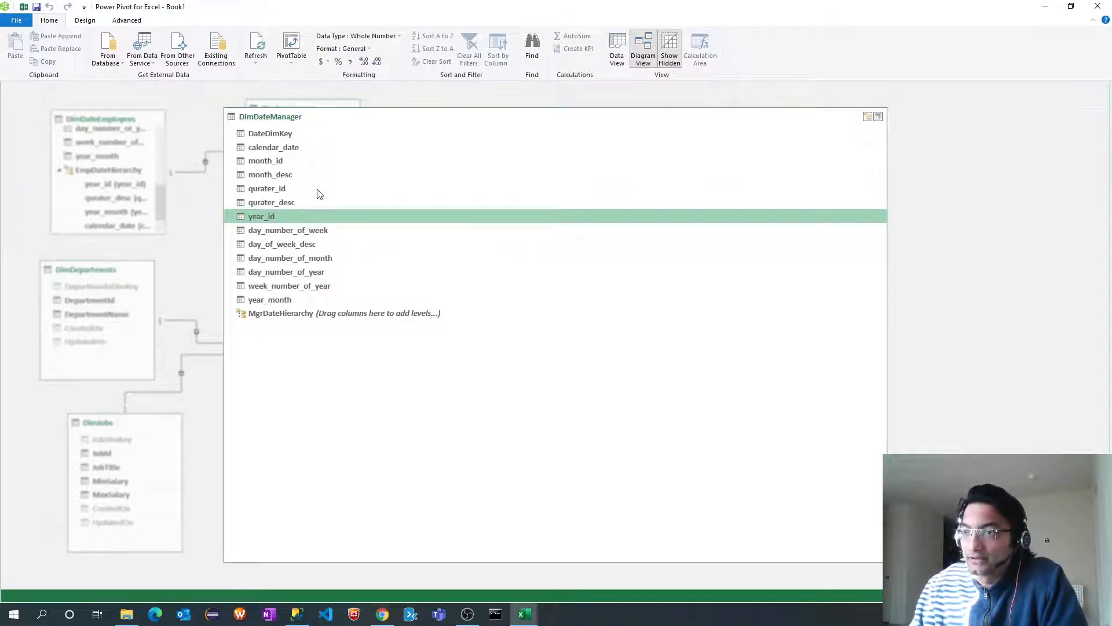
pyautogui.moveTo(266, 220); pyautogui.dragTo(268, 320)
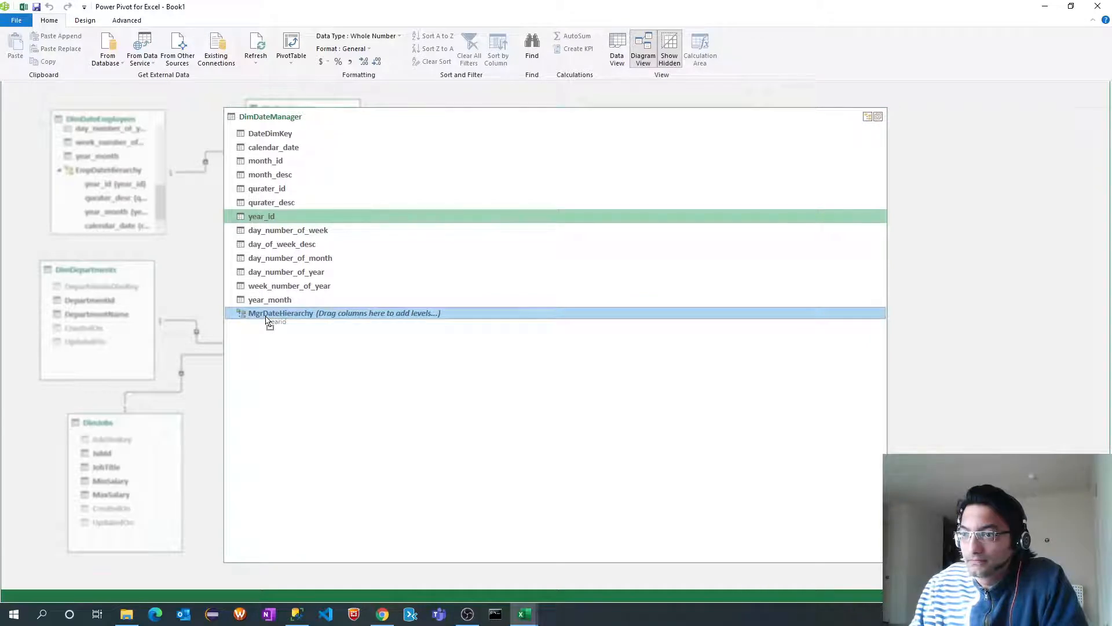
pyautogui.moveTo(266, 318); pyautogui.dragTo(265, 315)
pyautogui.click(270, 204)
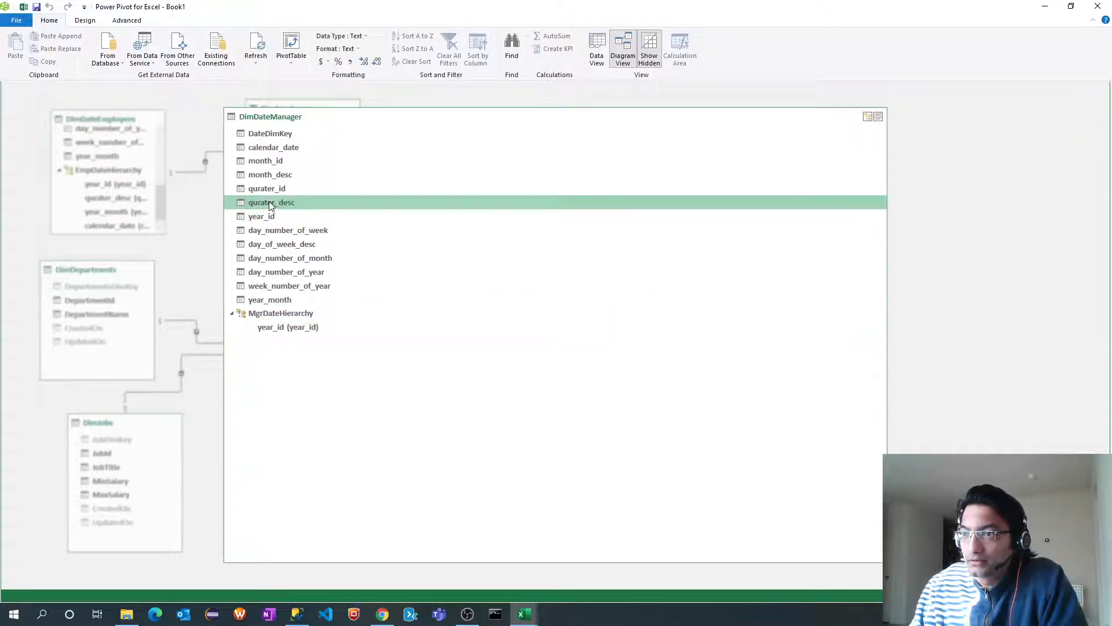
pyautogui.moveTo(270, 203); pyautogui.dragTo(273, 334)
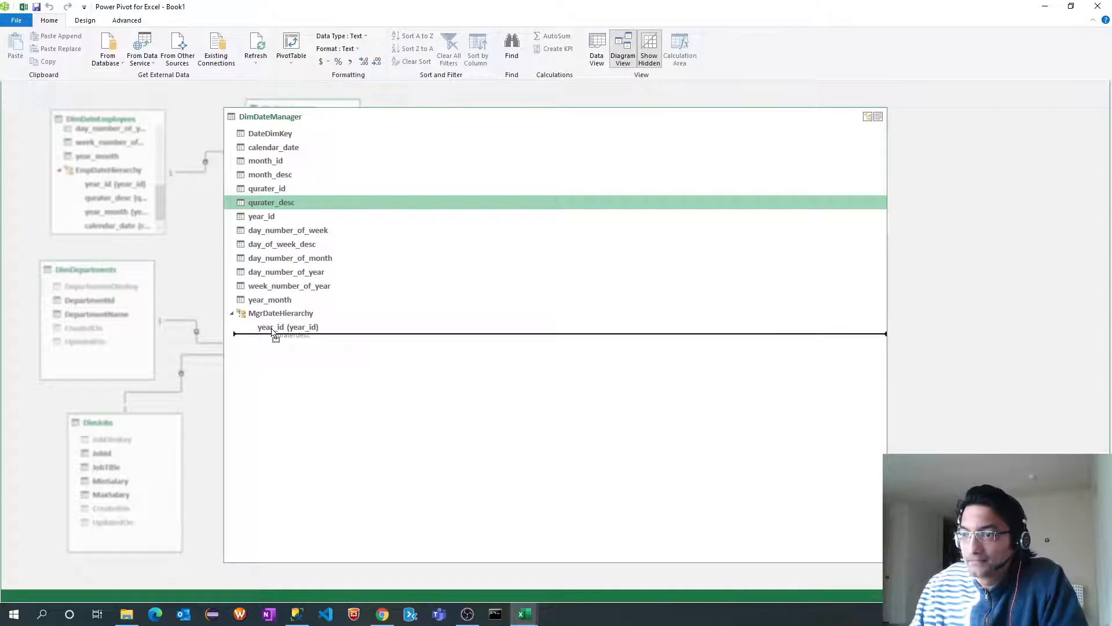
pyautogui.moveTo(273, 332); pyautogui.dragTo(275, 364)
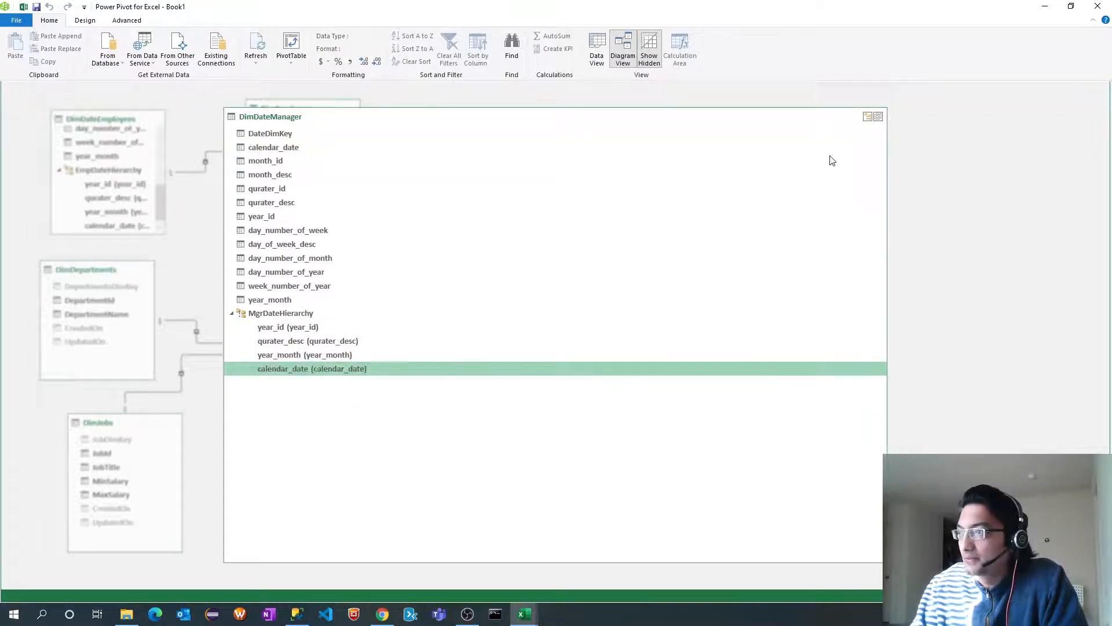
pyautogui.click(879, 118)
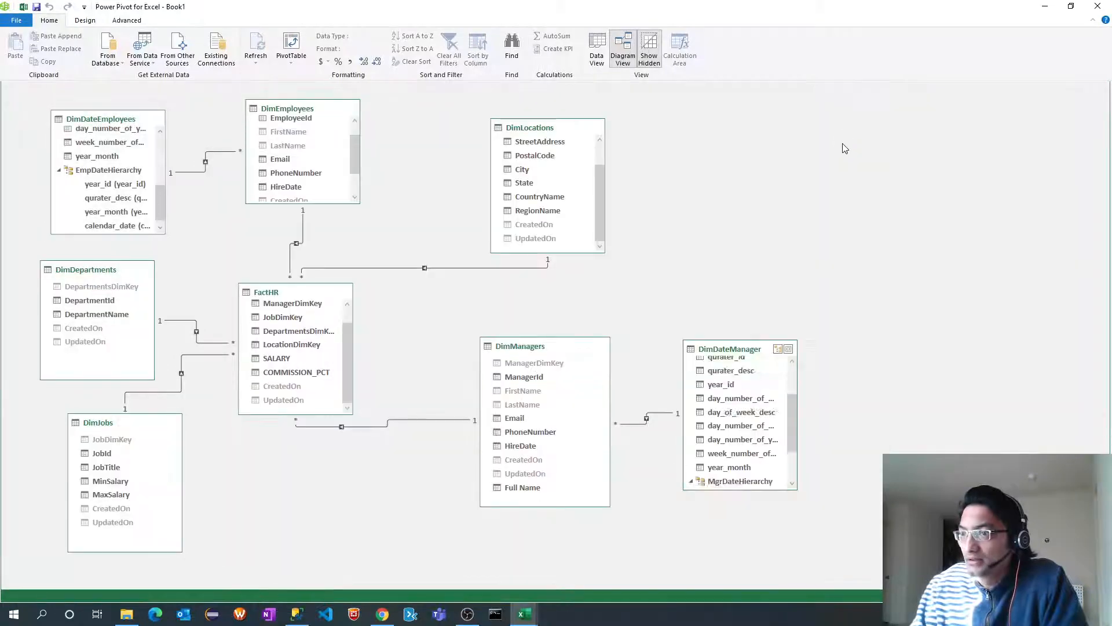
# Switch from the Power Pivot window to the Book1 workbook and widen the PivotTable Fields pane for the salary PivotTable.
pyautogui.moveTo(524, 613)
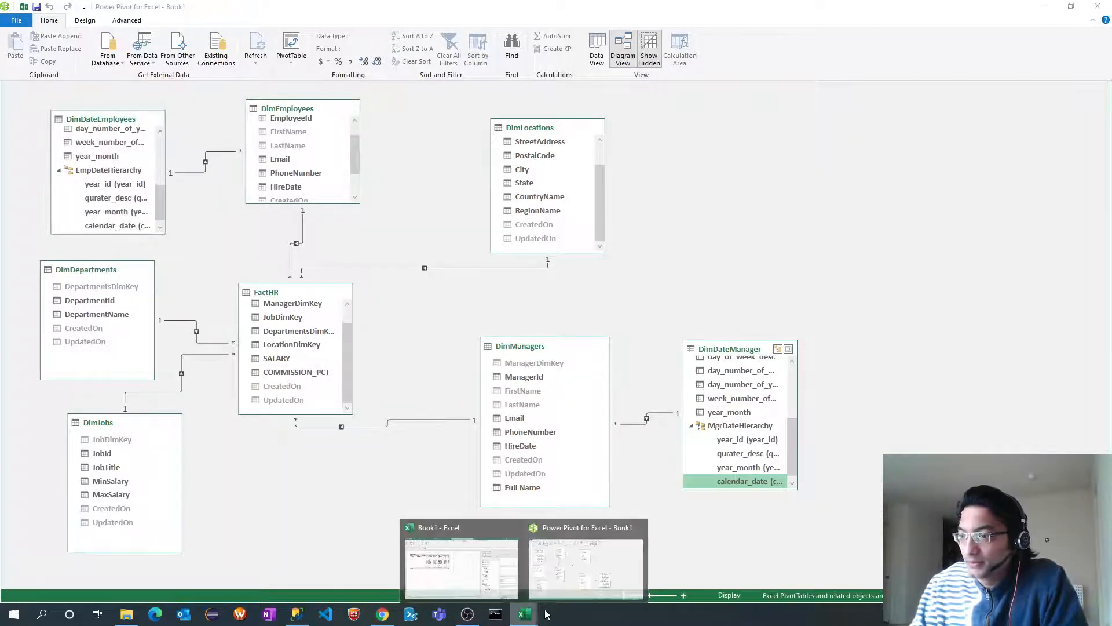
pyautogui.click(462, 586)
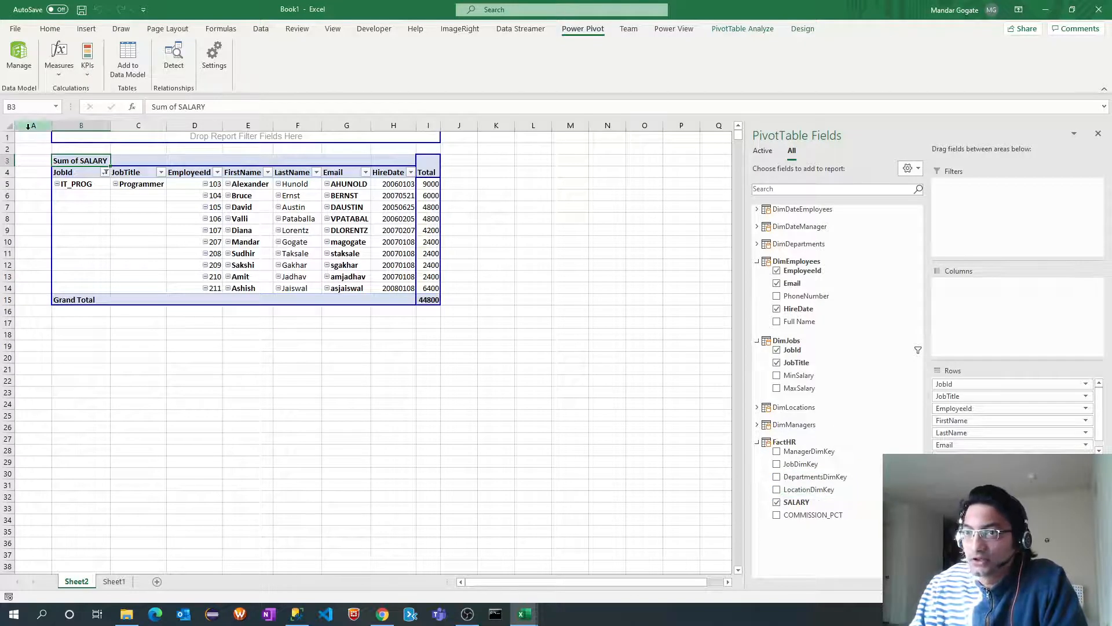
pyautogui.click(9, 126)
pyautogui.click(352, 256)
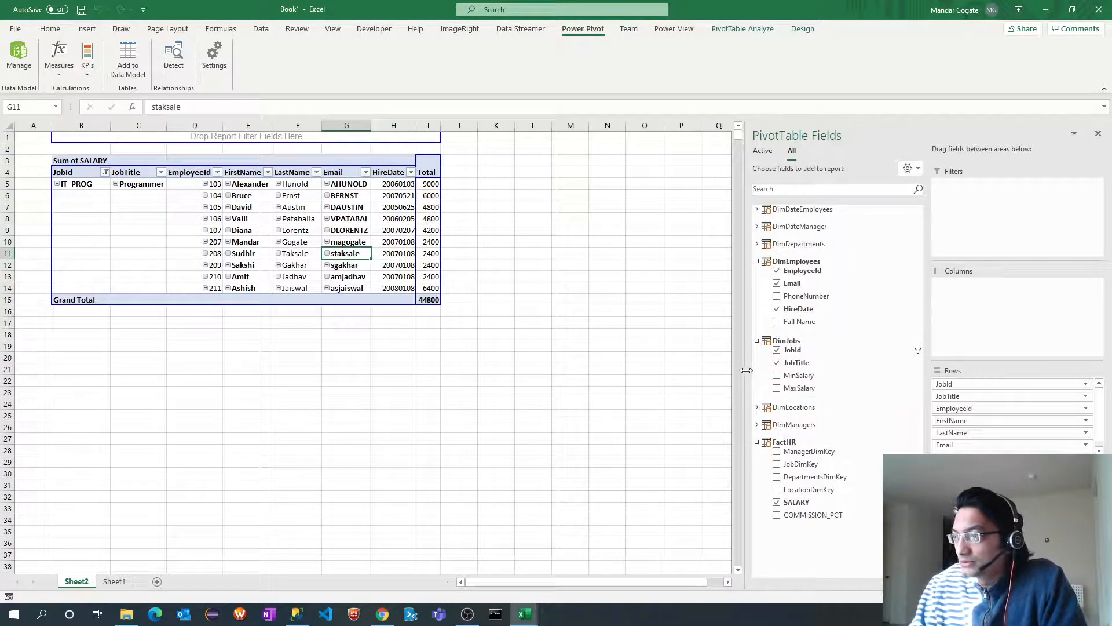
pyautogui.moveTo(746, 375); pyautogui.dragTo(611, 371)
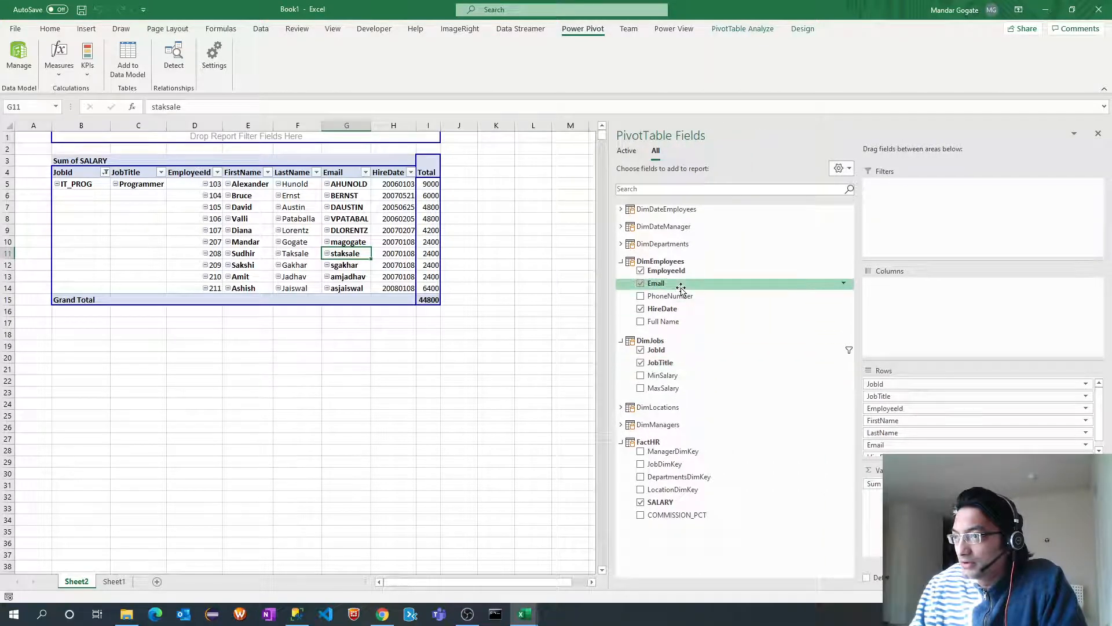
# Replace FirstName and LastName with the DimEmployees Full Name field below JobTitle in the PivotTable rows and autofit the sheet's columns.
pyautogui.moveTo(896, 421); pyautogui.dragTo(845, 420)
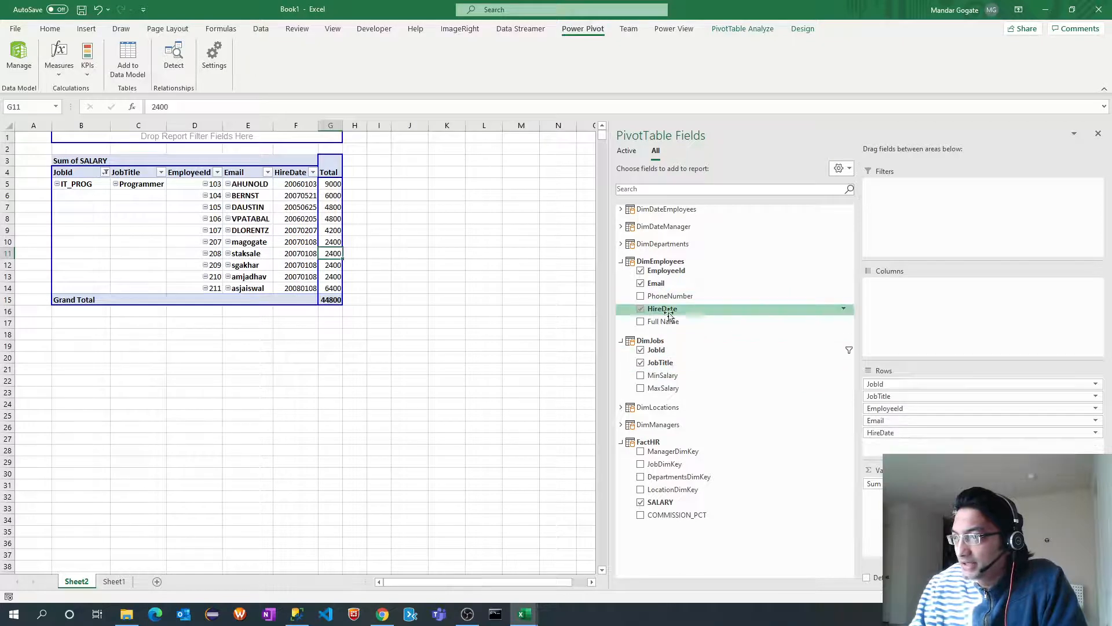
pyautogui.moveTo(665, 321); pyautogui.dragTo(923, 406)
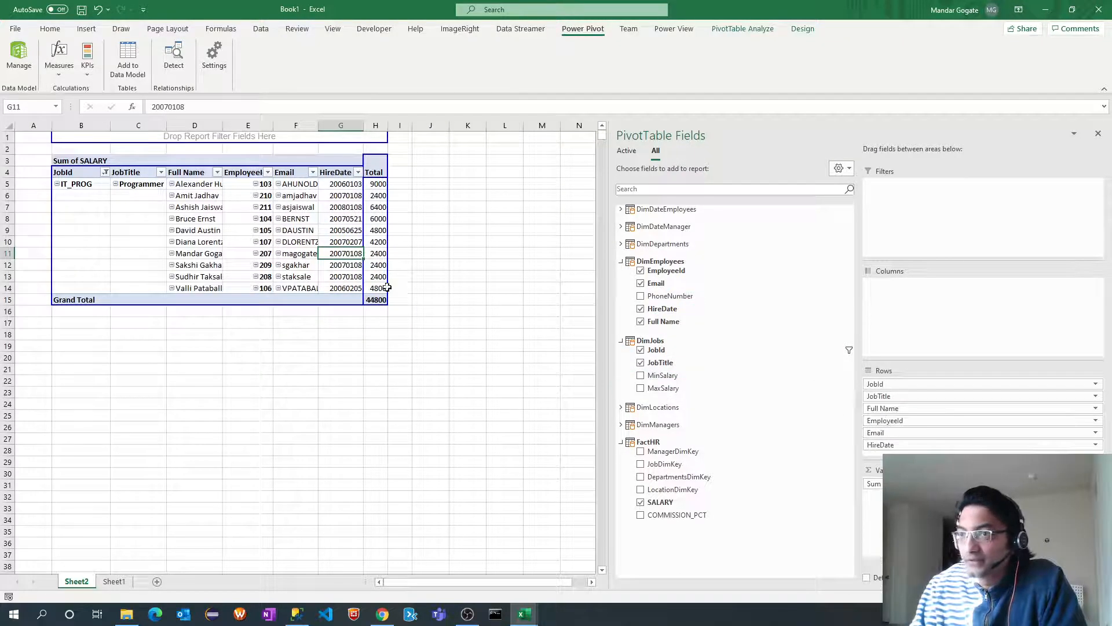
pyautogui.click(8, 127)
pyautogui.click(288, 392)
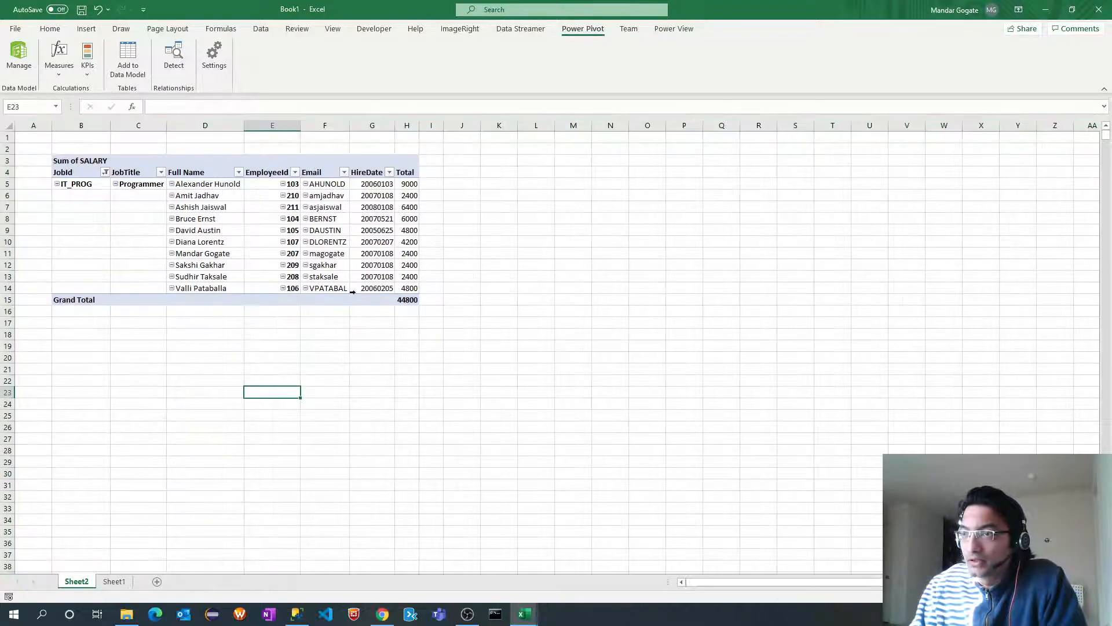
# Replace HireDate in the PivotTable rows with EmpDateHierarchy from DimDateEmployees, placed first, and autofit all columns.
pyautogui.click(379, 265)
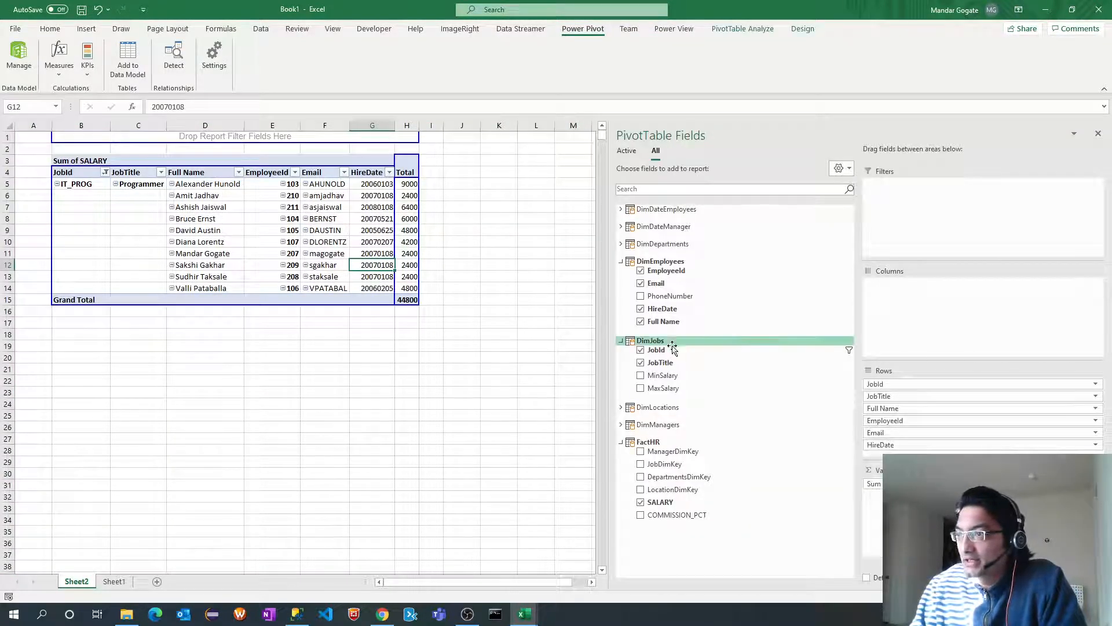
pyautogui.moveTo(889, 446); pyautogui.dragTo(765, 388)
pyautogui.click(627, 212)
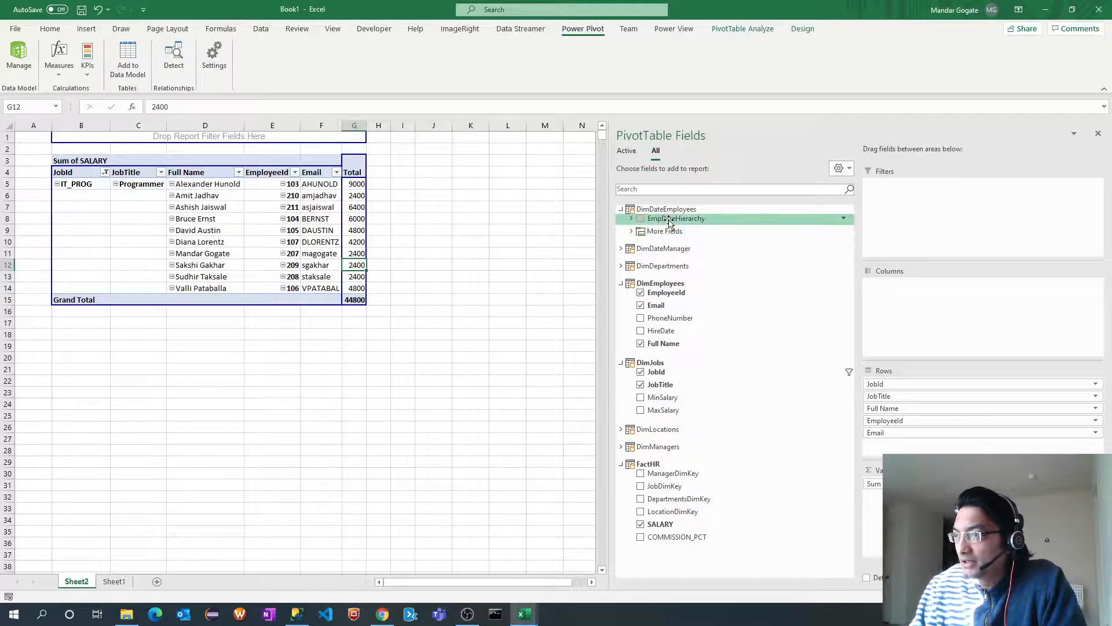
pyautogui.moveTo(667, 218); pyautogui.dragTo(947, 384)
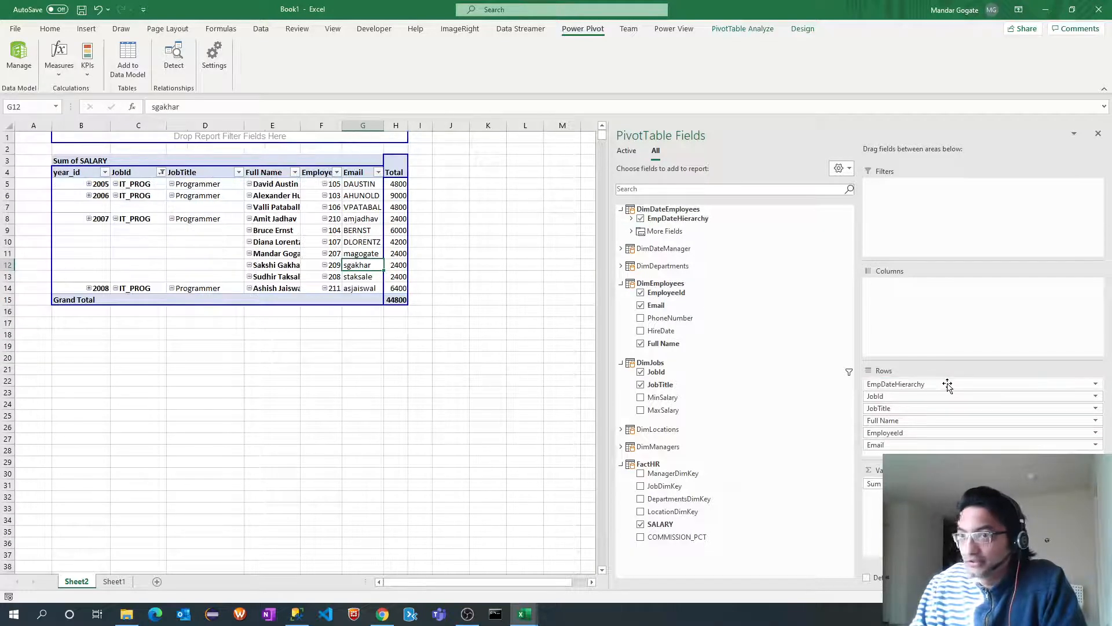
pyautogui.click(310, 437)
pyautogui.click(9, 125)
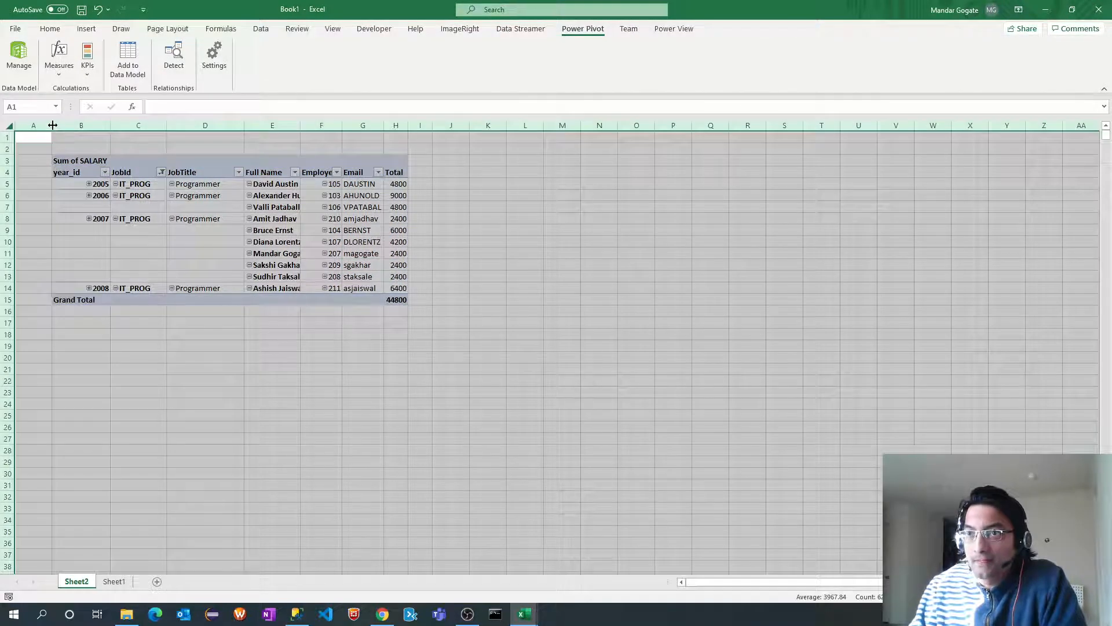
pyautogui.doubleClick(52, 126)
pyautogui.click(267, 334)
# Add the DimManagers Full Name as the last row field of the PivotTable and autofit all columns.
pyautogui.click(276, 299)
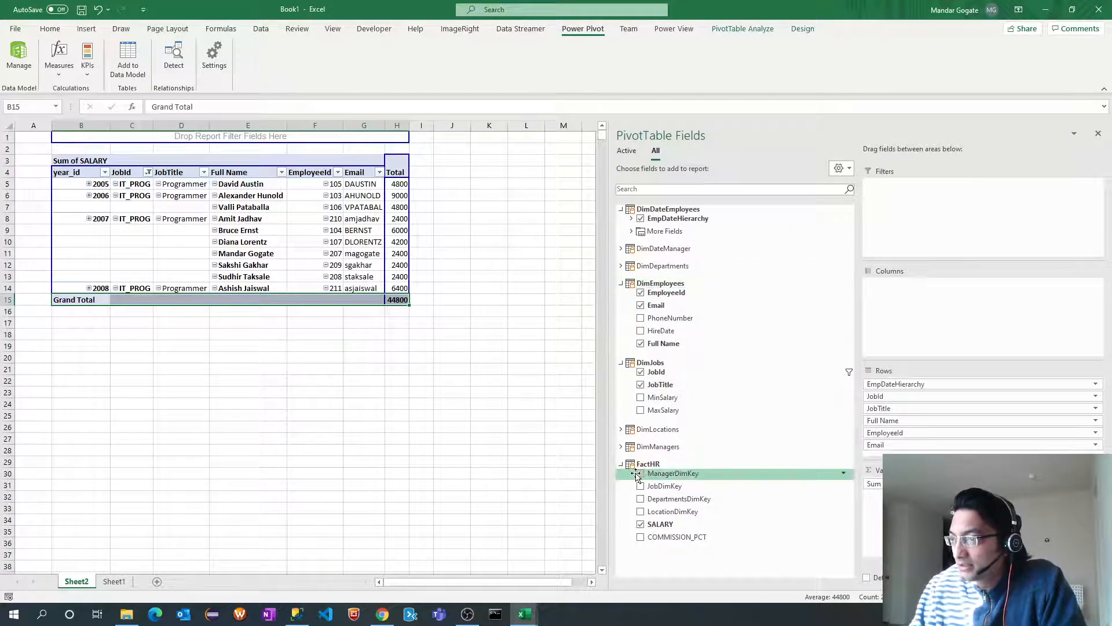
pyautogui.click(622, 449)
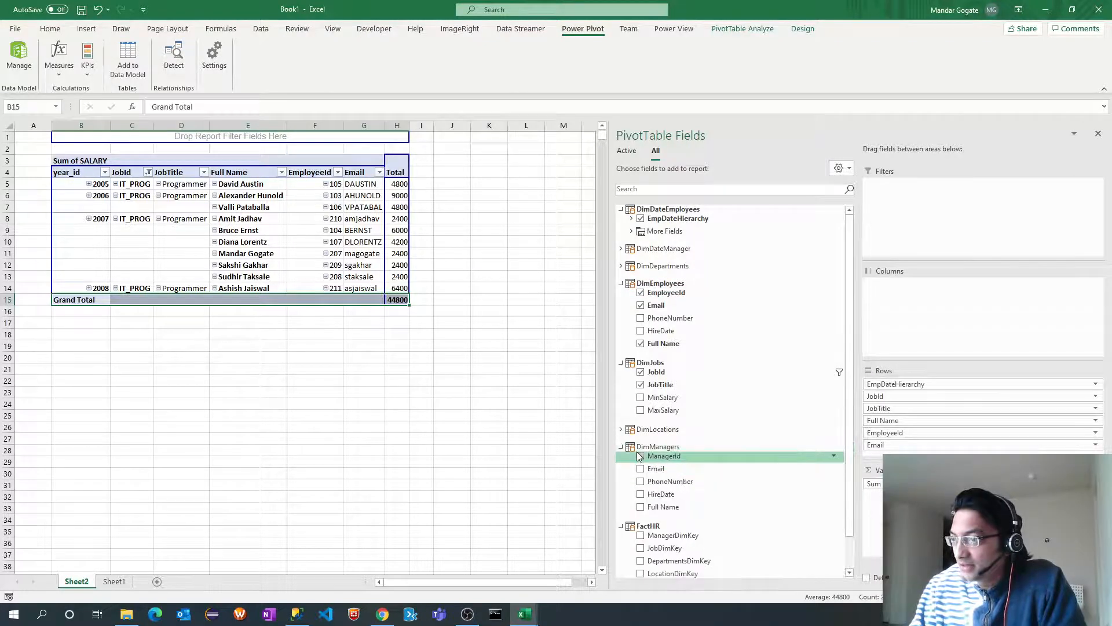
pyautogui.moveTo(669, 508); pyautogui.dragTo(923, 451)
pyautogui.click(446, 414)
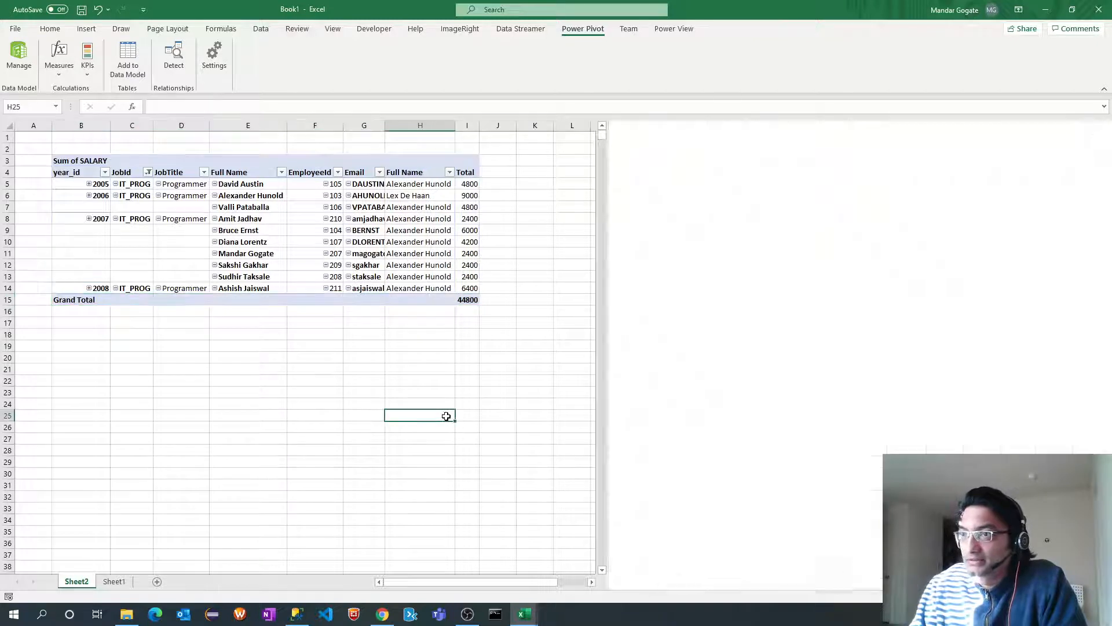
pyautogui.click(10, 126)
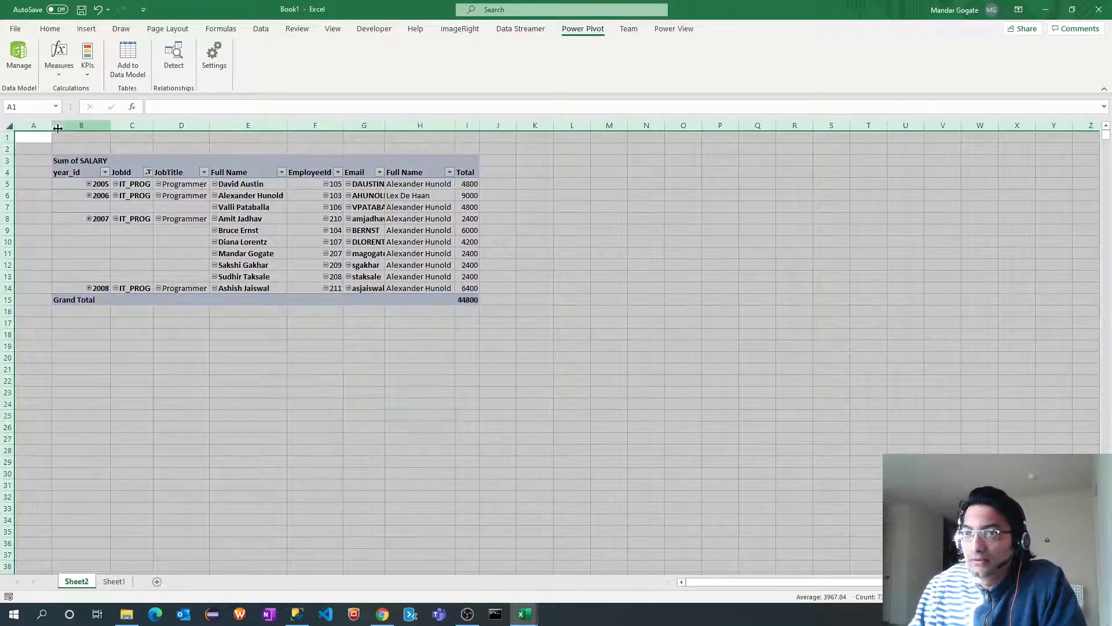
pyautogui.doubleClick(52, 125)
pyautogui.click(365, 432)
# Move the manager's Full Name above EmpDateHierarchy to make it the first row field, and autofit all columns.
pyautogui.click(429, 267)
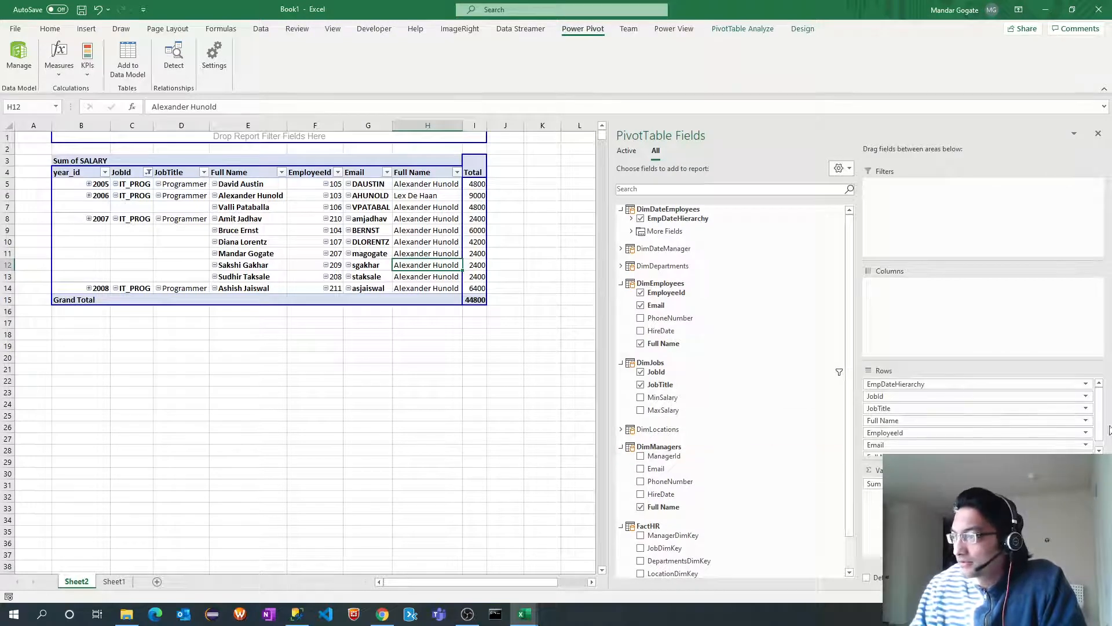
pyautogui.scroll(-1, 985, 423)
pyautogui.moveTo(931, 451); pyautogui.dragTo(936, 381)
pyautogui.click(238, 435)
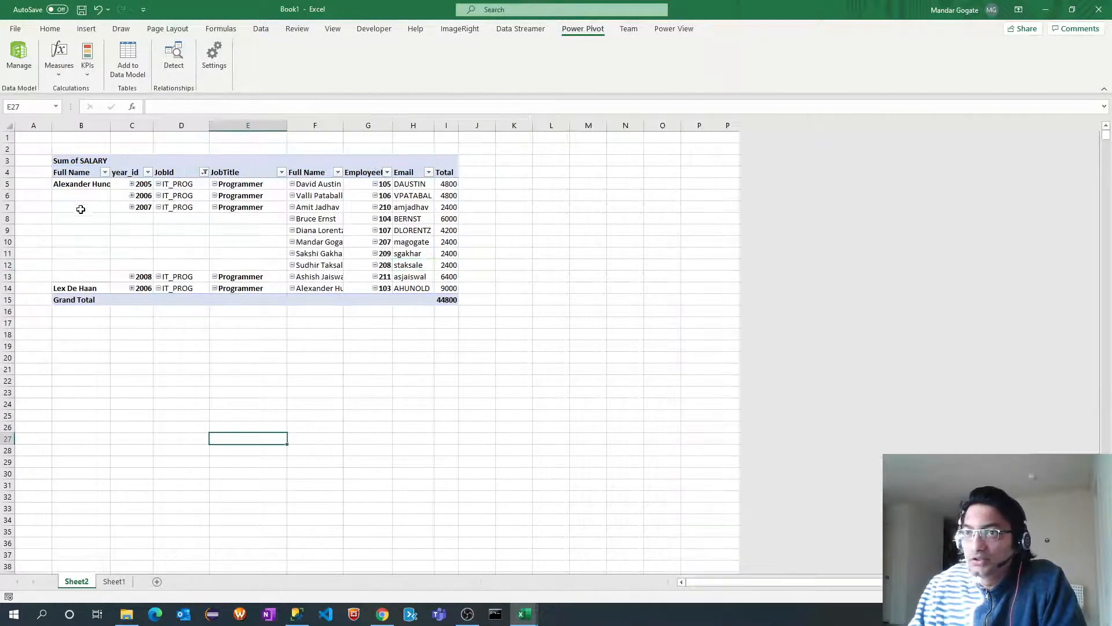
pyautogui.click(9, 125)
pyautogui.doubleClick(51, 125)
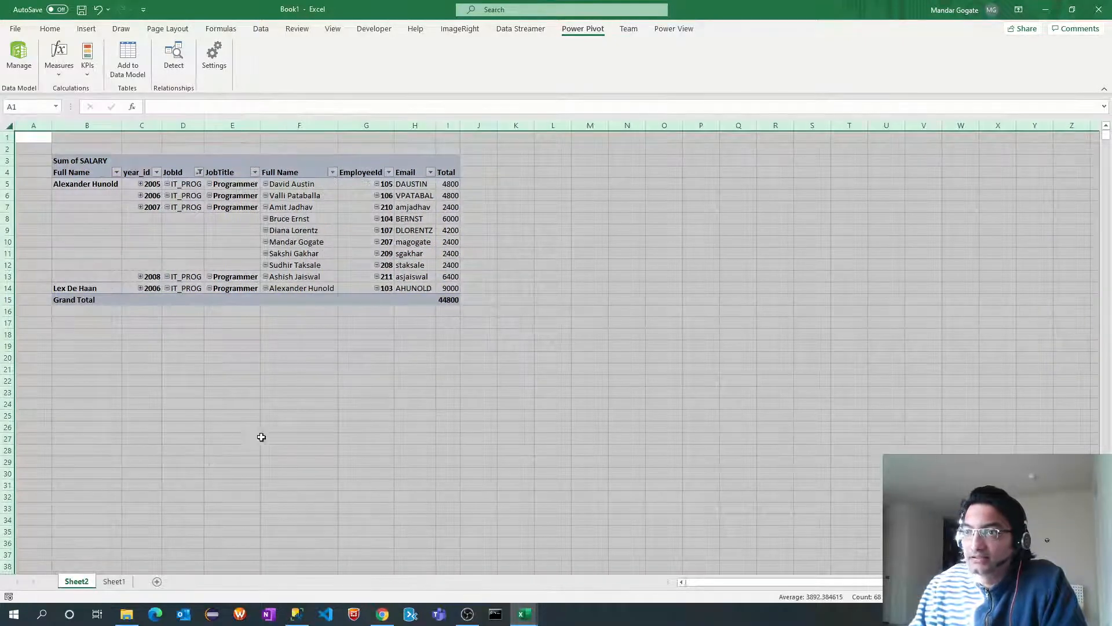
pyautogui.click(258, 437)
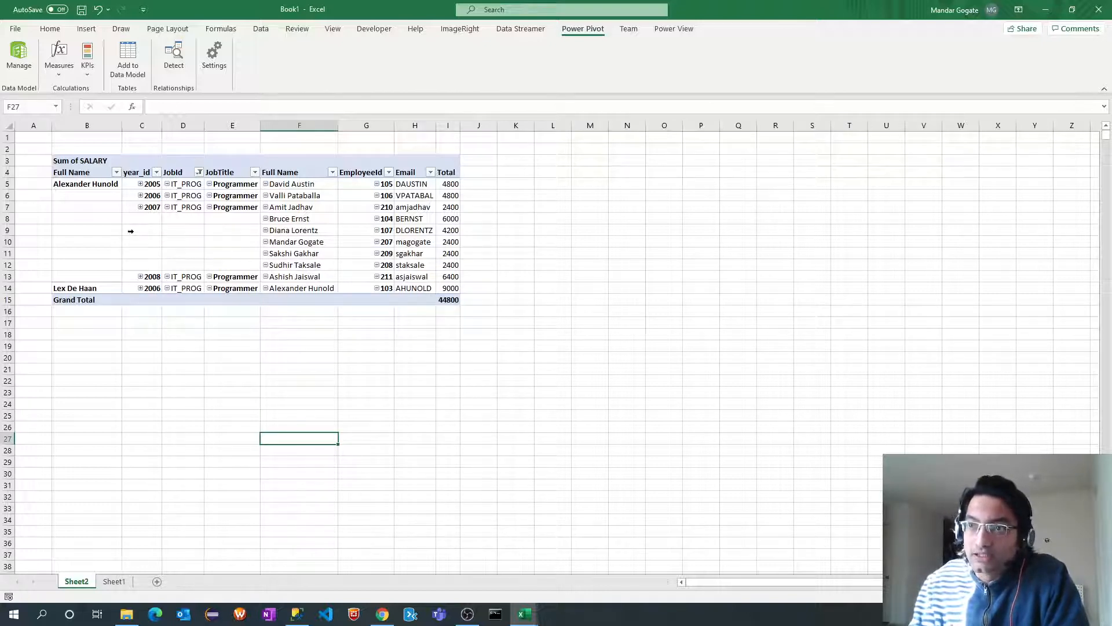
# Expand the year 2007 in the PivotTable down to the calendar_date level and autofit all columns.
pyautogui.rightClick(149, 207)
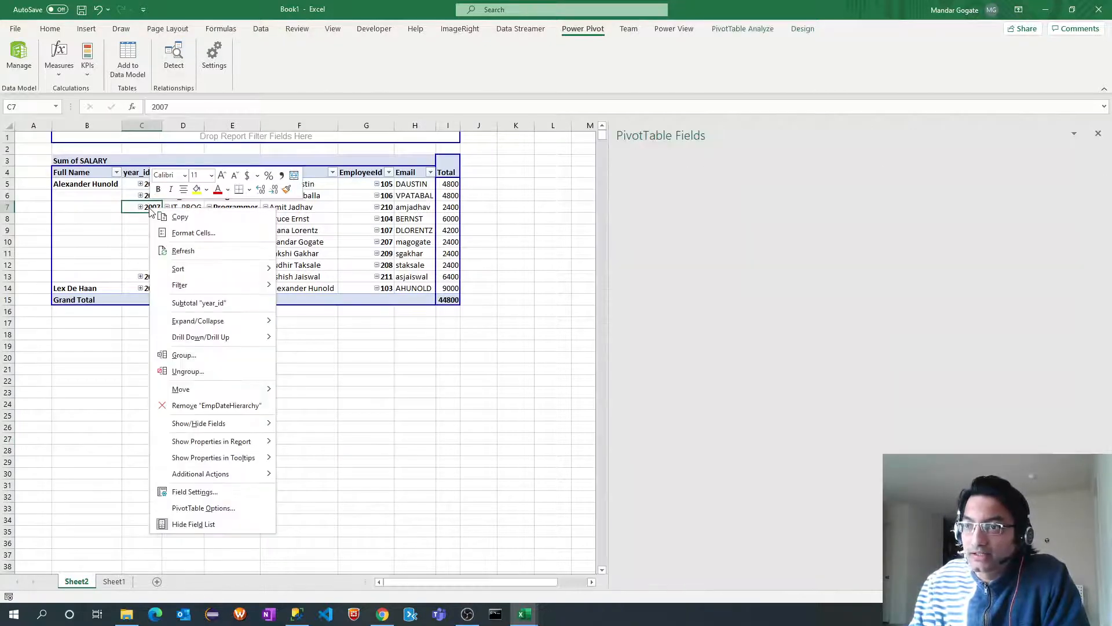
pyautogui.moveTo(228, 316)
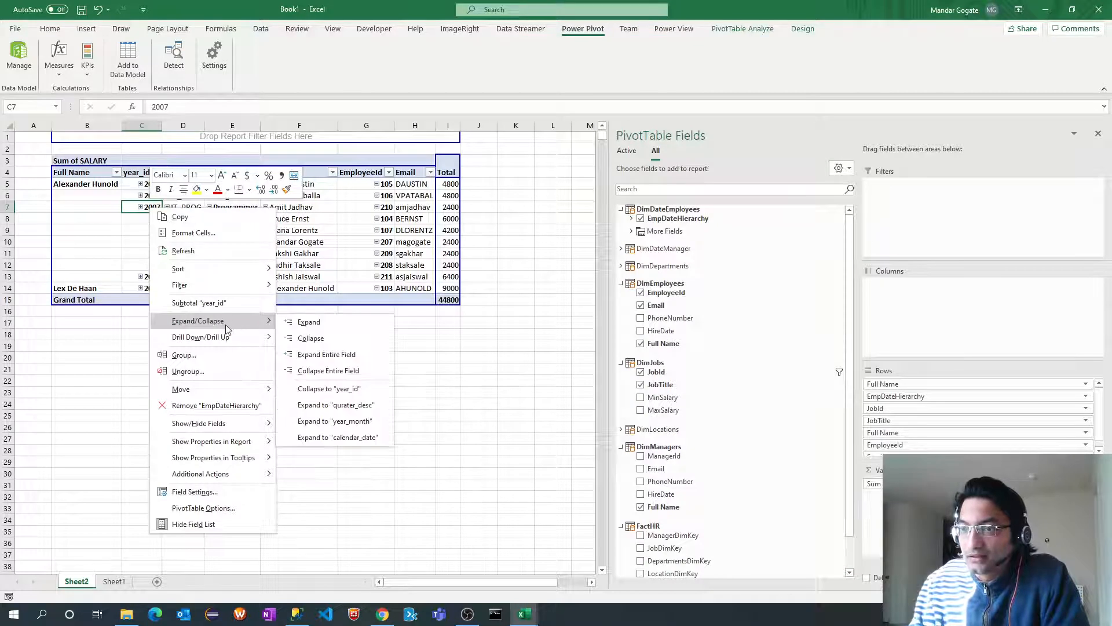
pyautogui.click(328, 440)
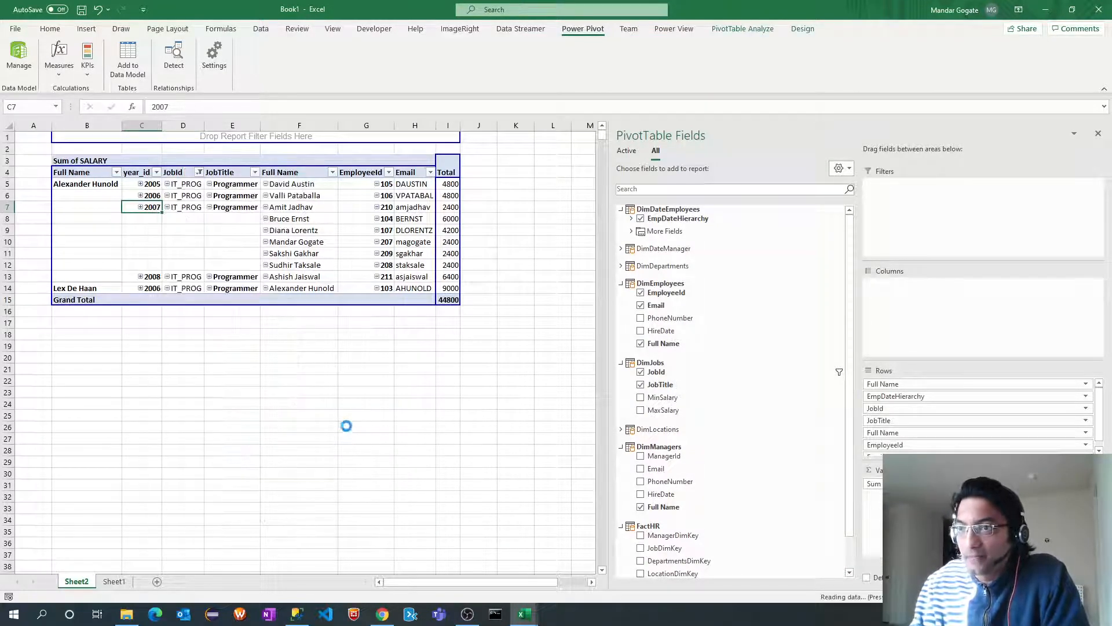
pyautogui.click(340, 415)
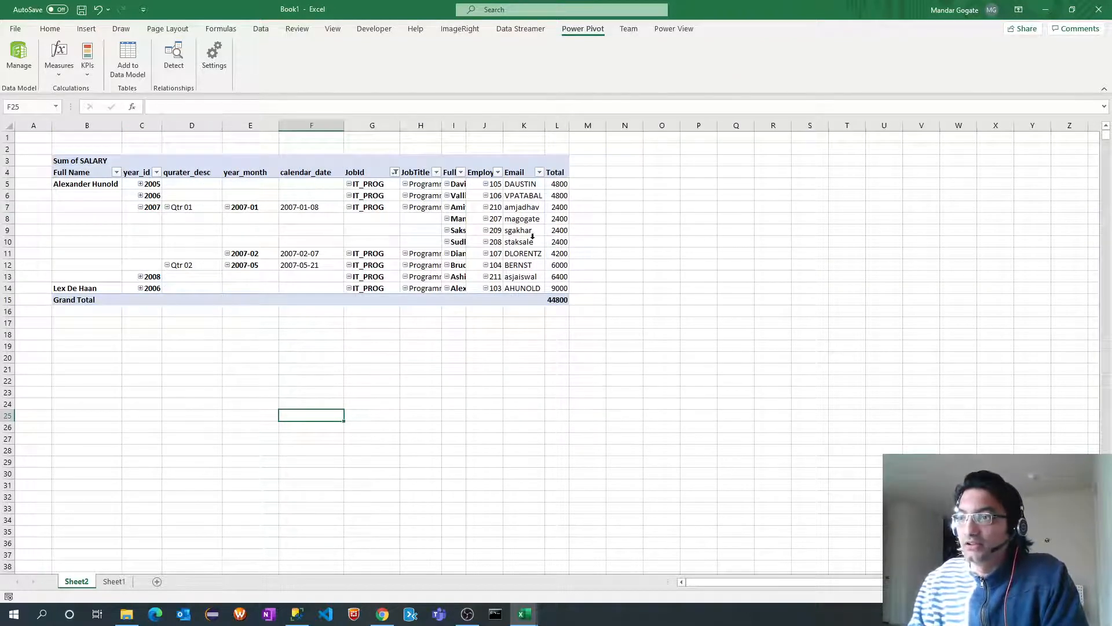
pyautogui.click(9, 126)
pyautogui.doubleClick(52, 126)
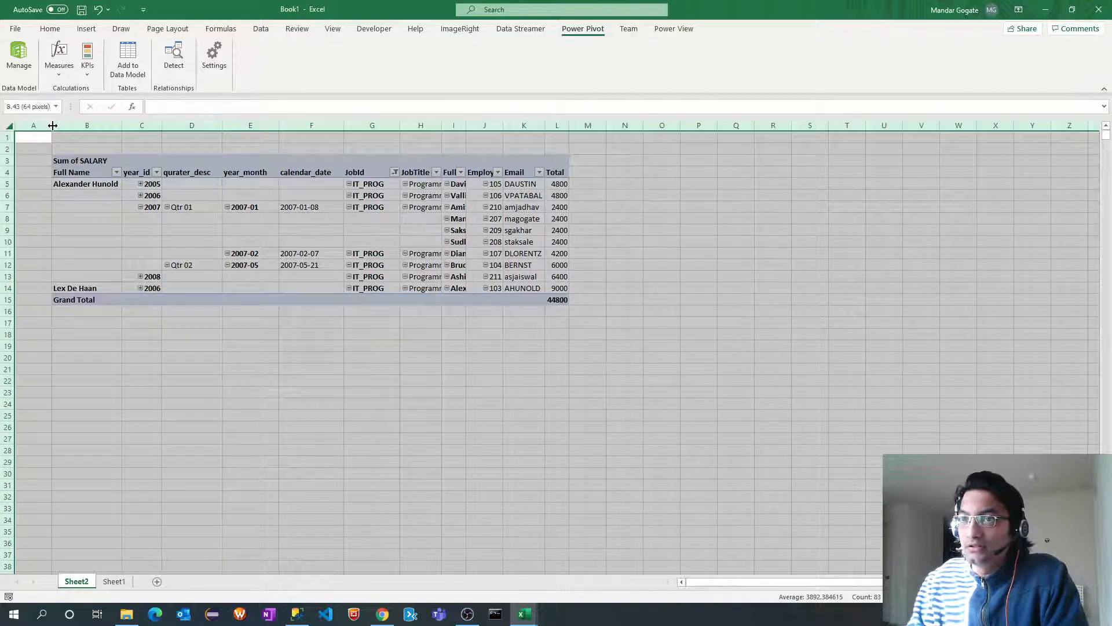
pyautogui.click(410, 437)
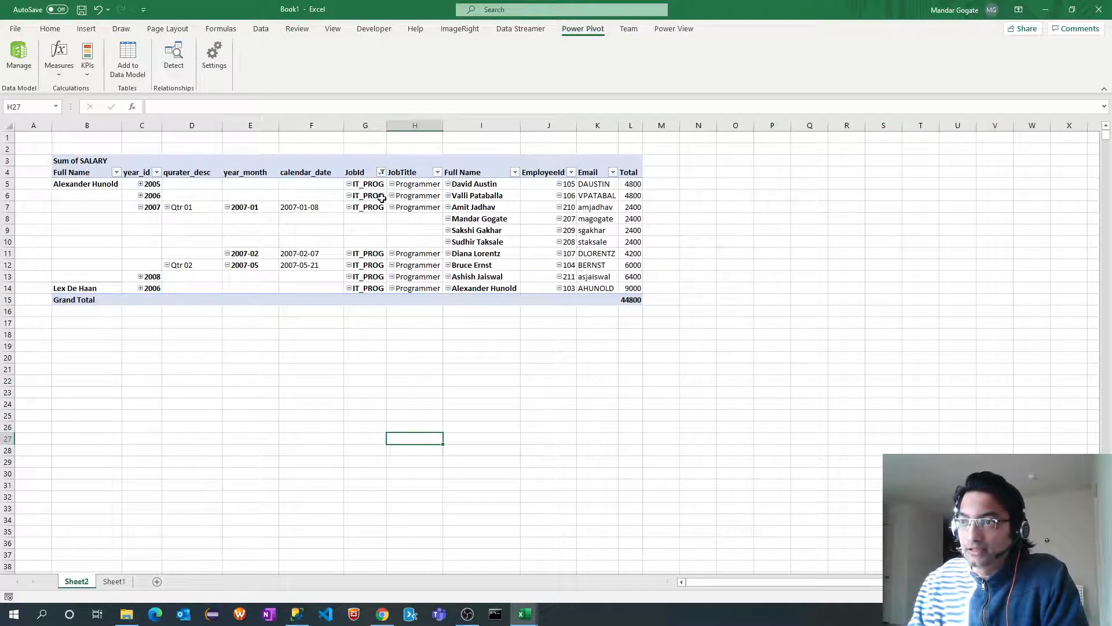
# Reorder the row fields so JobId and JobTitle come first, ahead of the manager's Full Name, and autofit all columns.
pyautogui.click(384, 302)
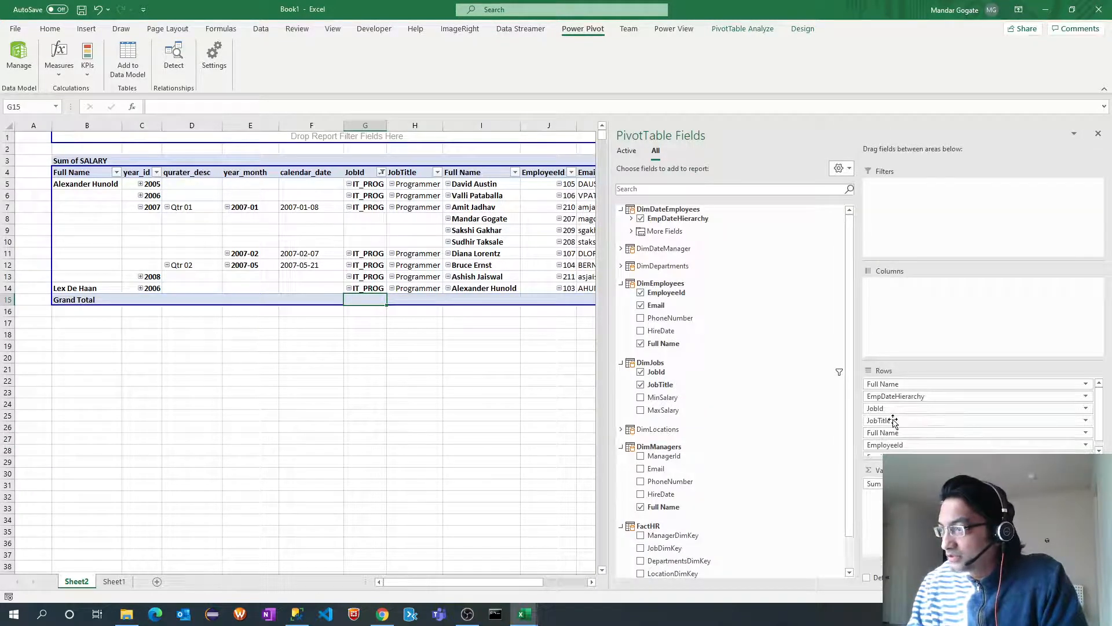
pyautogui.moveTo(900, 421); pyautogui.dragTo(909, 381)
pyautogui.moveTo(895, 422); pyautogui.dragTo(906, 381)
pyautogui.click(291, 427)
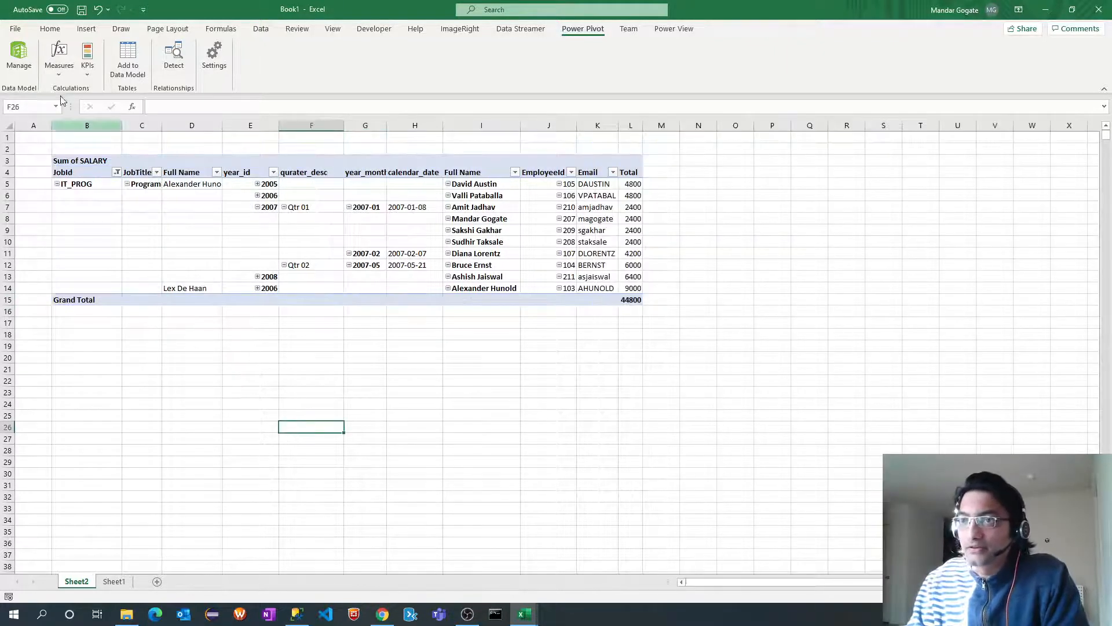
pyautogui.click(9, 126)
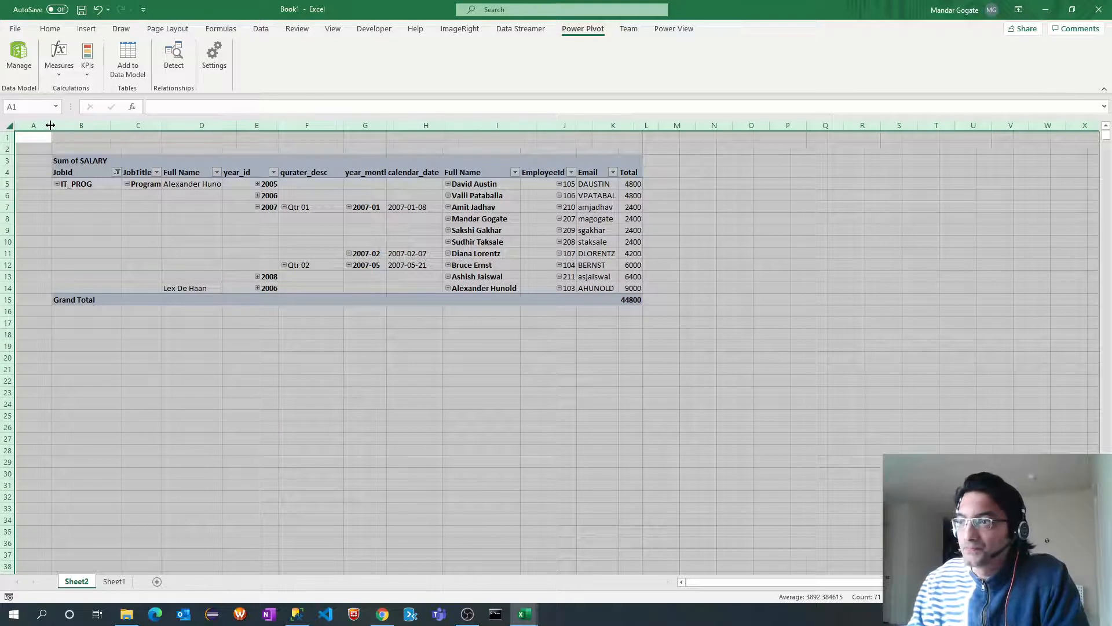
pyautogui.doubleClick(49, 126)
pyautogui.click(350, 385)
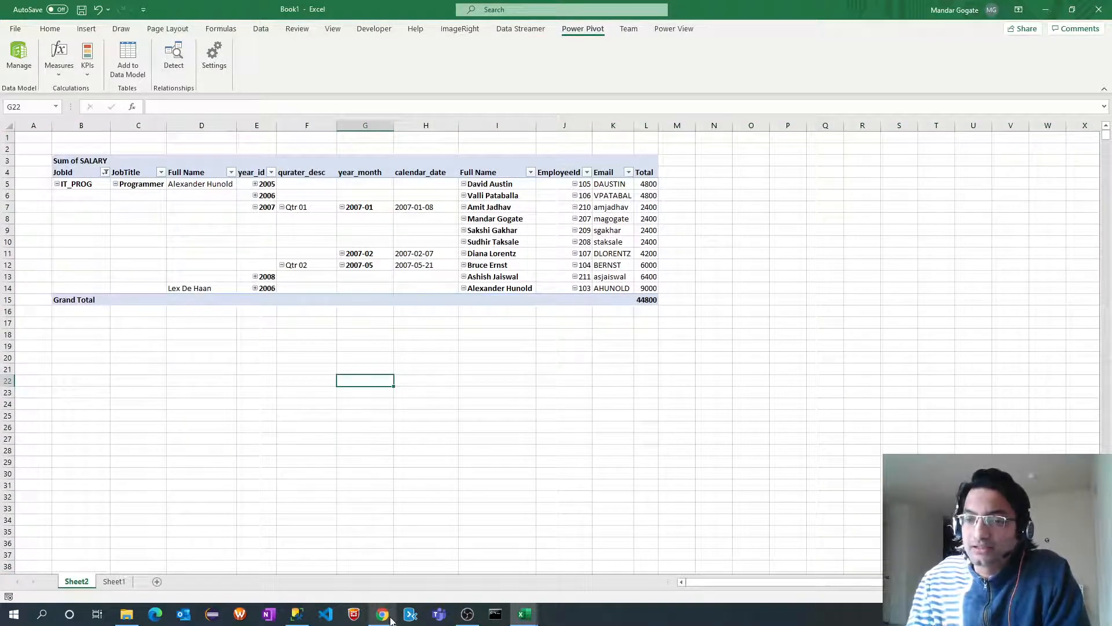
# Switch to the DataWarehouse_And_Reporting README in Chrome and review its Reporting section and data-warehouse flow diagram.
pyautogui.moveTo(389, 623)
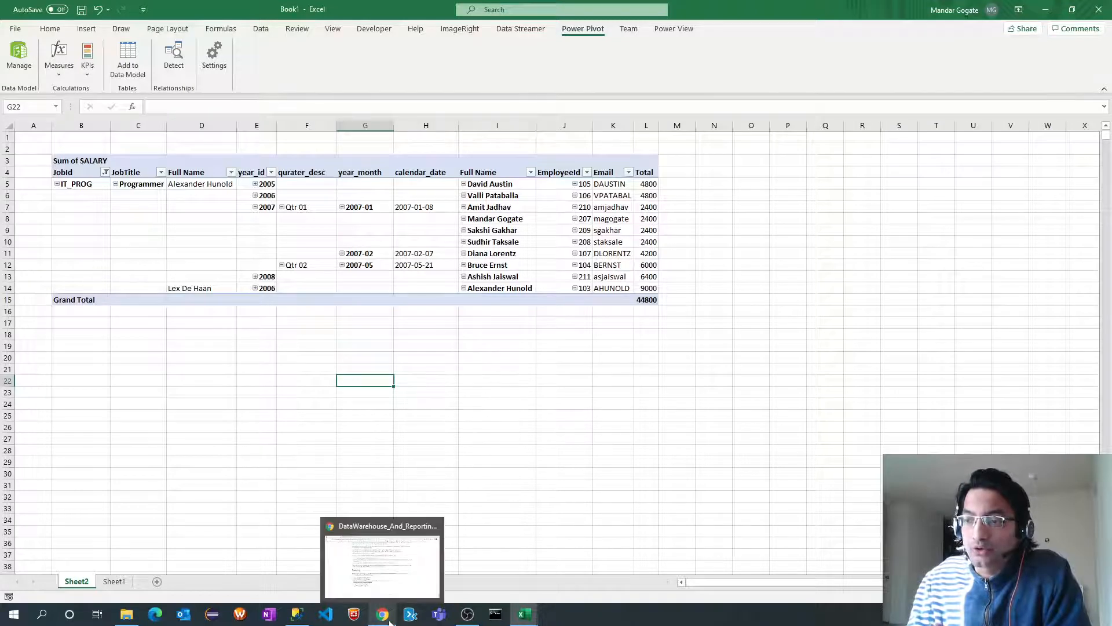
pyautogui.click(397, 581)
pyautogui.click(438, 394)
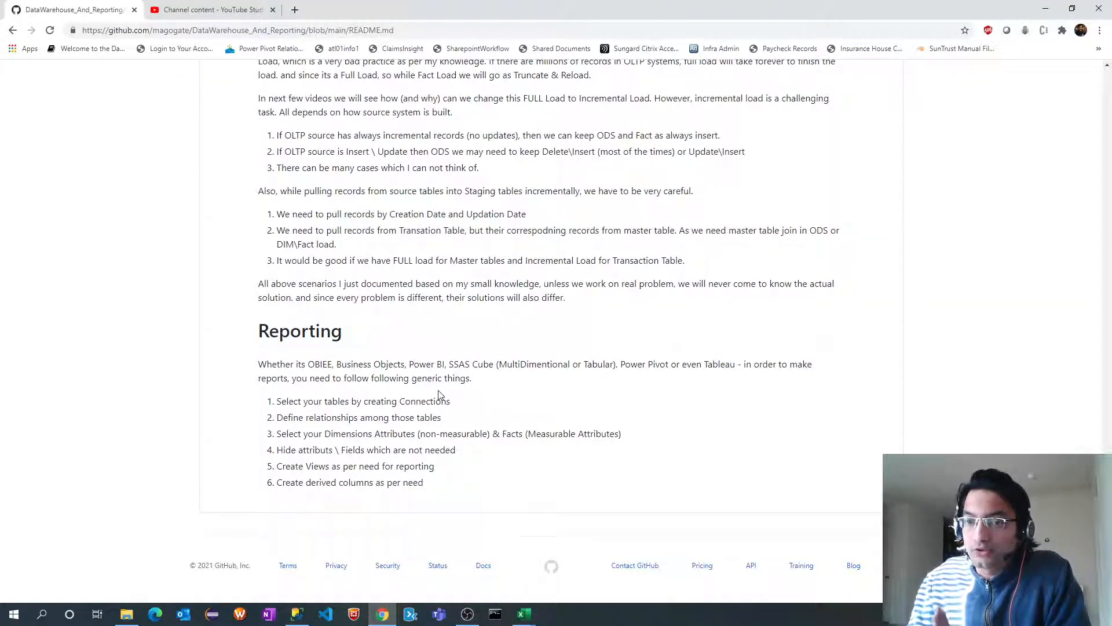
pyautogui.press('Home')
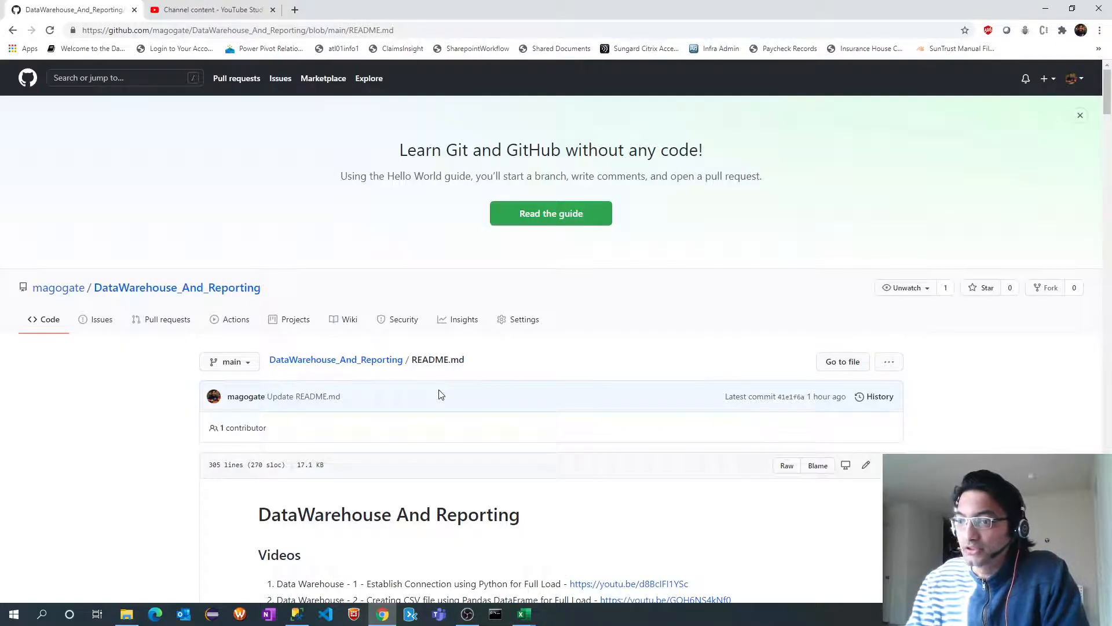
pyautogui.scroll(-12, 439, 394)
pyautogui.scroll(-2, 439, 394)
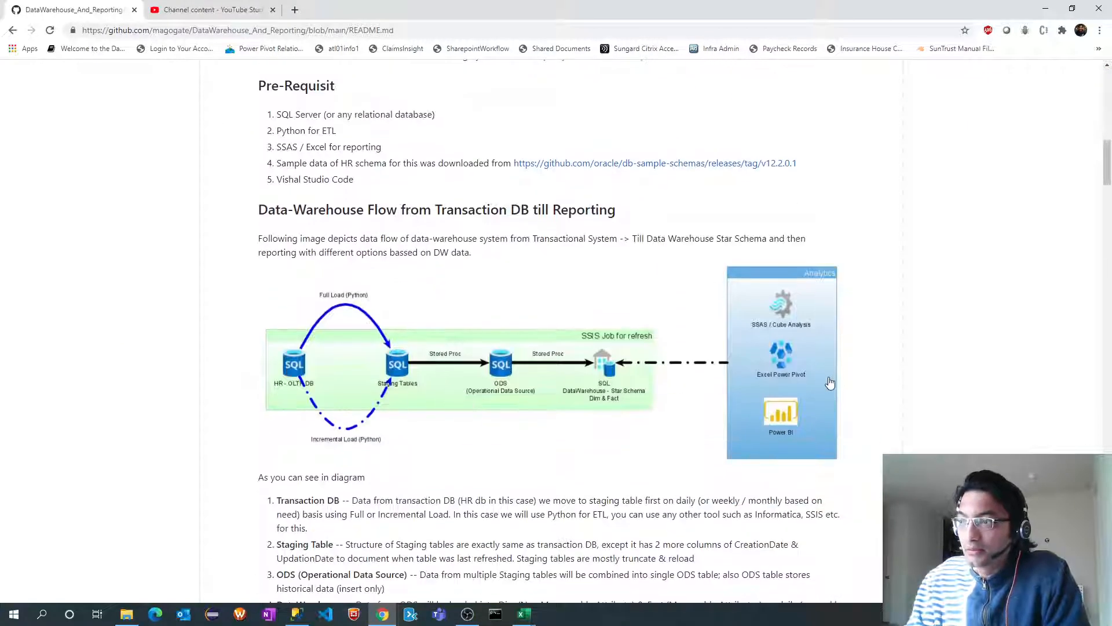